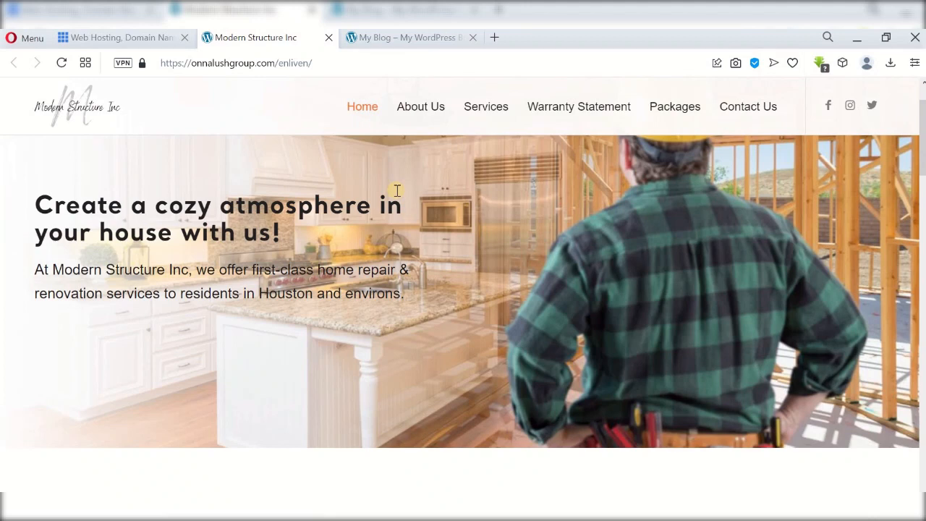
Look through the Modern Structure Inc homepage at onnalushgroup.com/enliven, from the banner down to the footer.
scroll(396, 192, "down", 1)
scroll(396, 196, "up", 1)
scroll(396, 199, "down", 6)
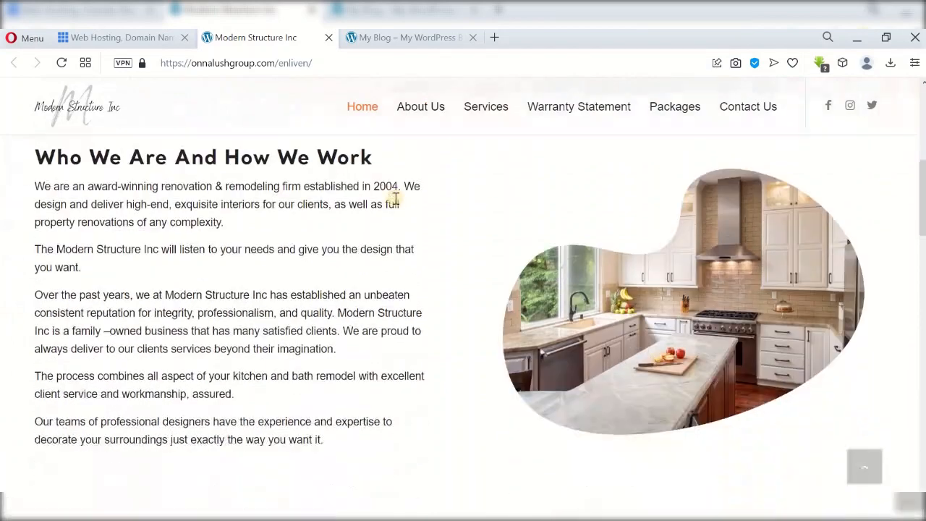
scroll(396, 198, "down", 3)
scroll(396, 198, "down", 9)
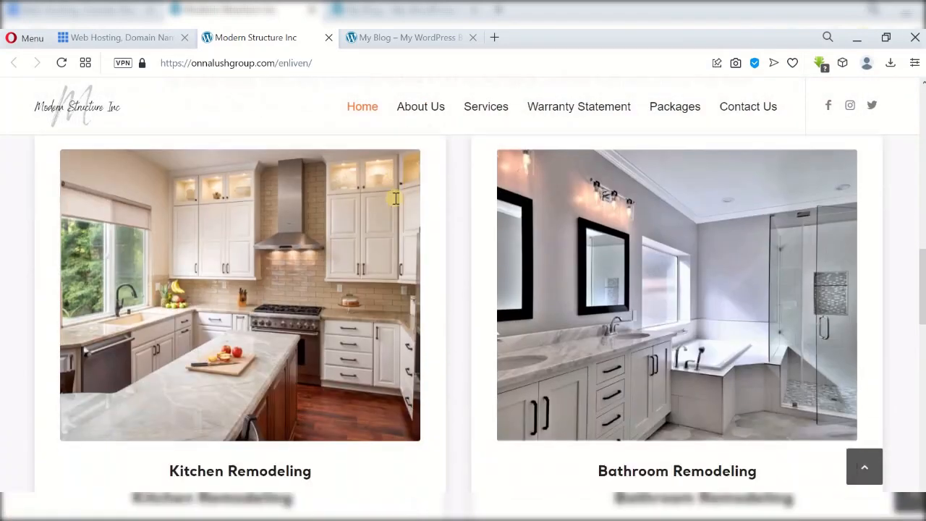
scroll(396, 198, "down", 7)
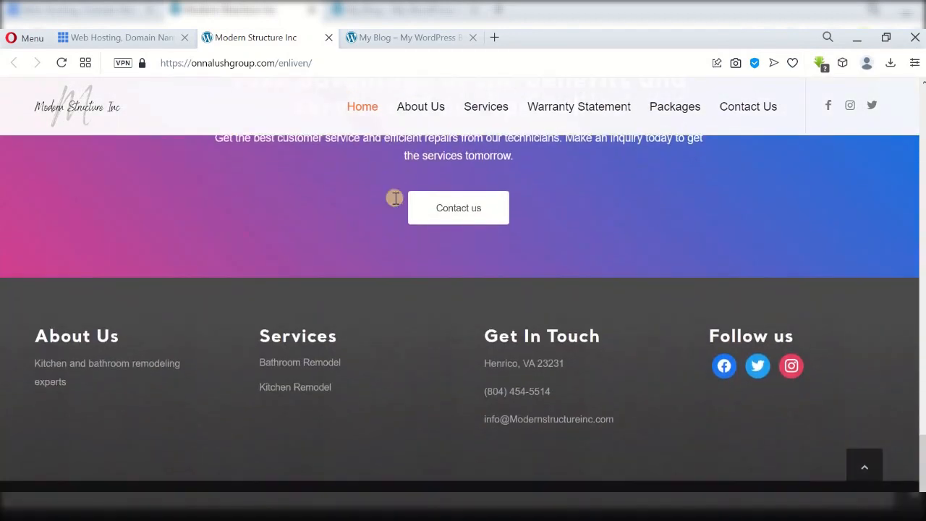
scroll(394, 196, "up", 6)
Switch to the My Blog site at onnalushgroup.com/newweb and look over its default WordPress homepage.
left_click(410, 42)
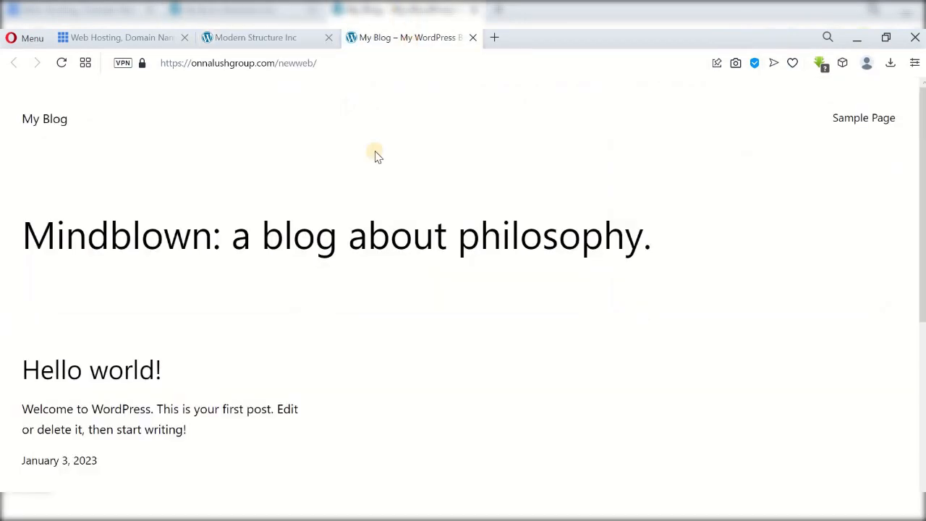
scroll(343, 283, "down", 1)
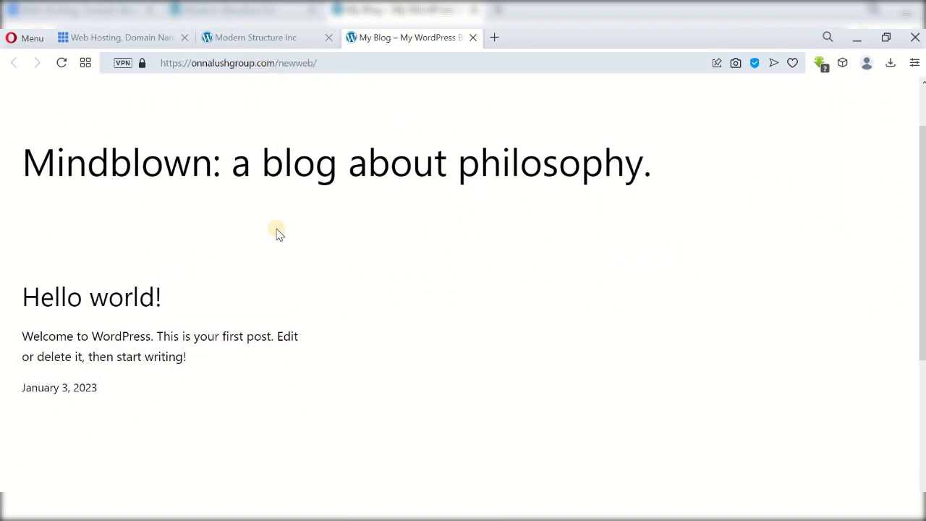
scroll(275, 234, "down", 4)
scroll(277, 240, "up", 4)
scroll(277, 239, "up", 1)
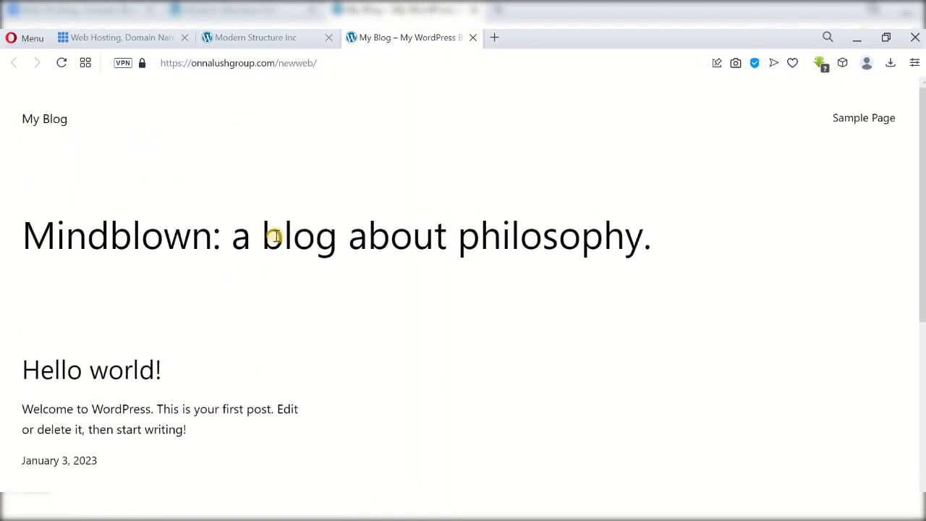
scroll(275, 236, "down", 4)
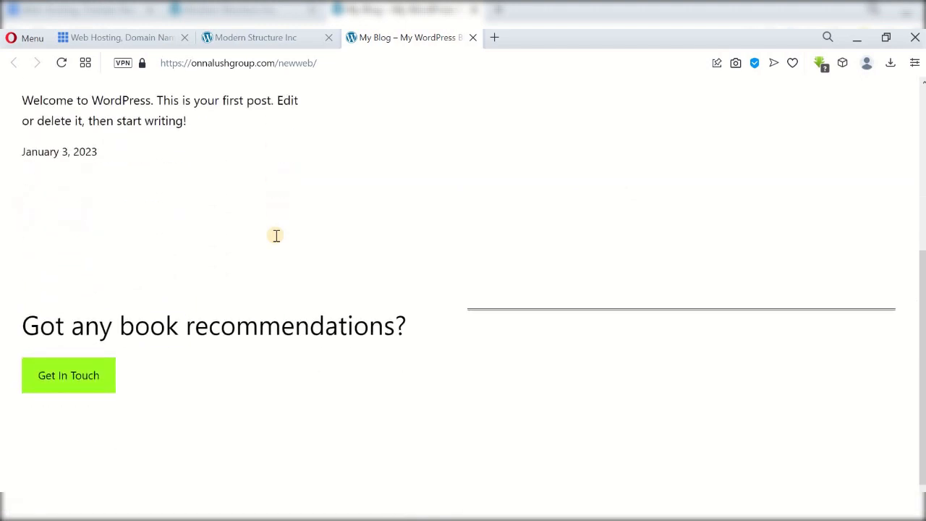
scroll(286, 109, "up", 2)
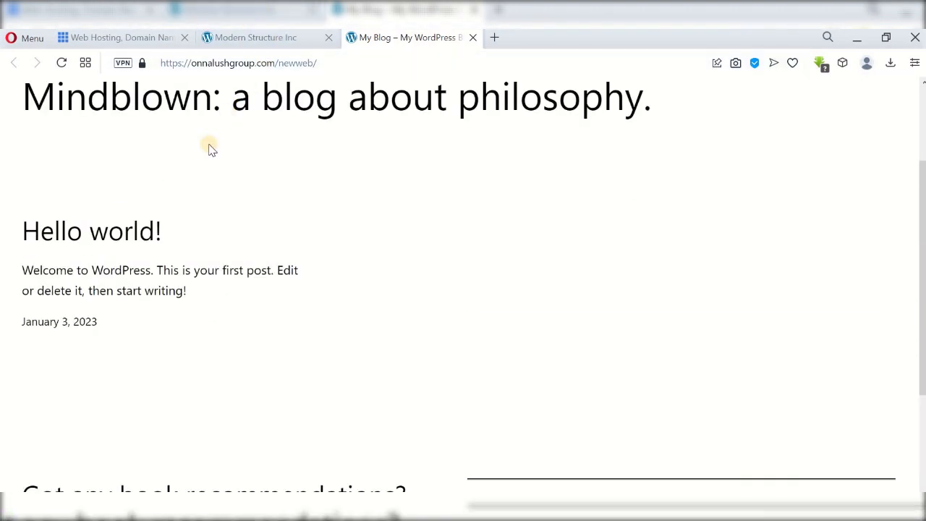
Switch to the Bluehost login page and sign in to the hosting account with a Google account.
left_click(152, 42)
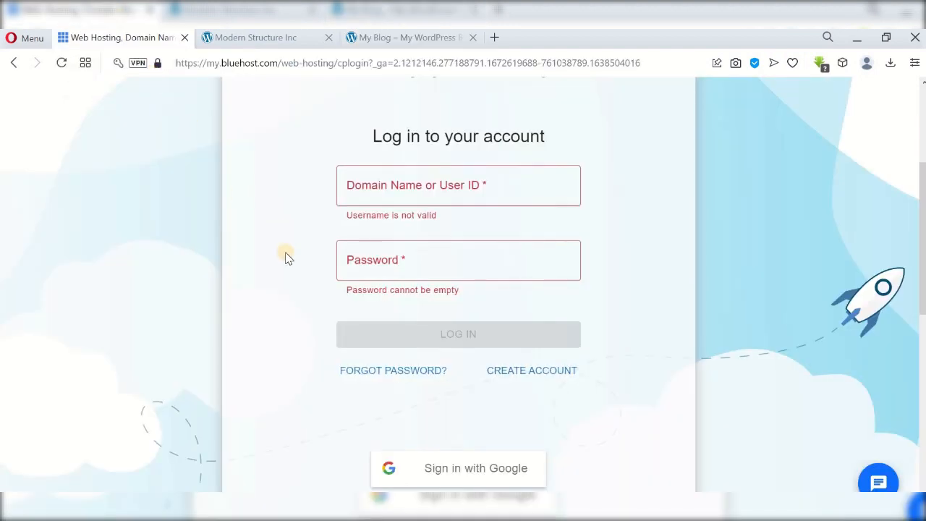
scroll(286, 257, "up", 2)
scroll(286, 259, "up", 3)
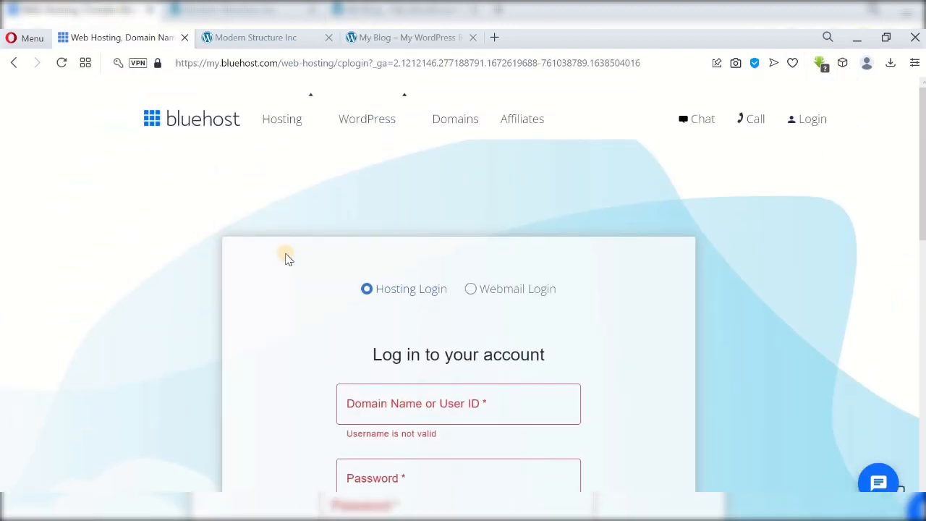
scroll(285, 258, "down", 5)
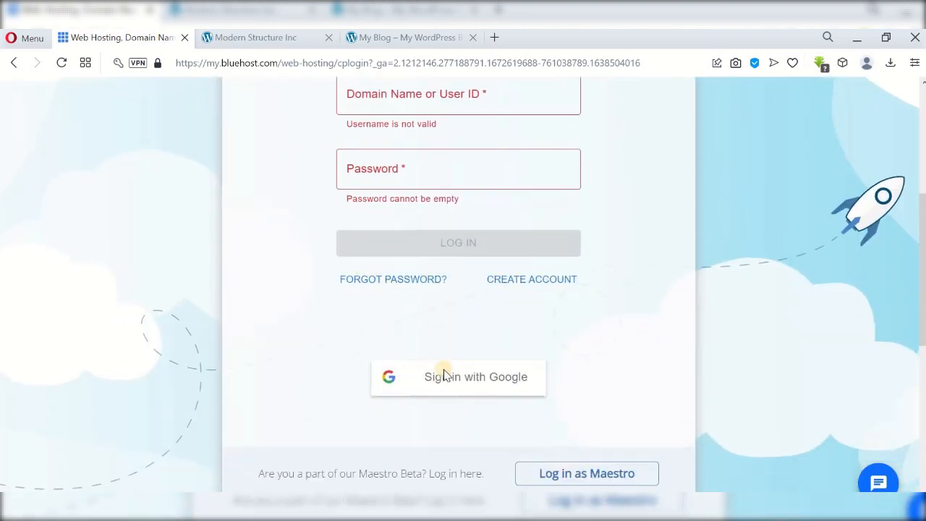
left_click(463, 339)
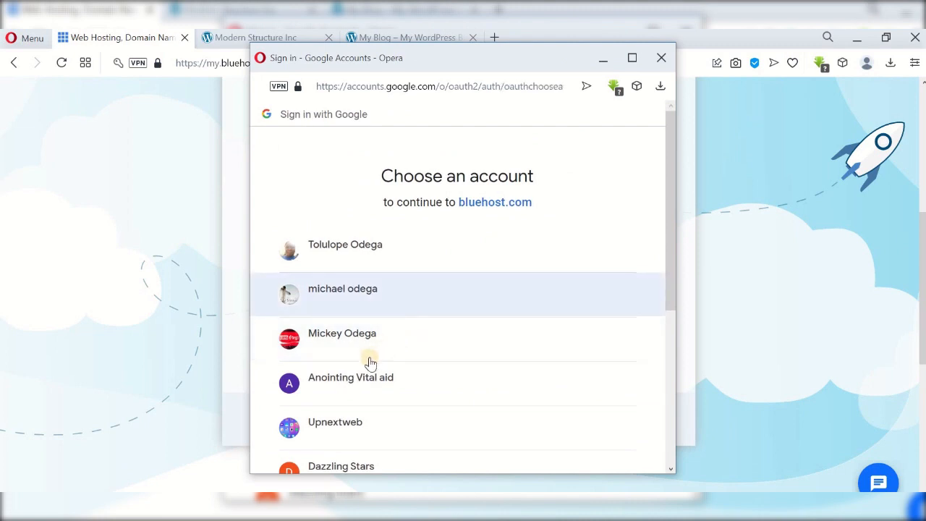
scroll(367, 357, "down", 1)
left_click(365, 359)
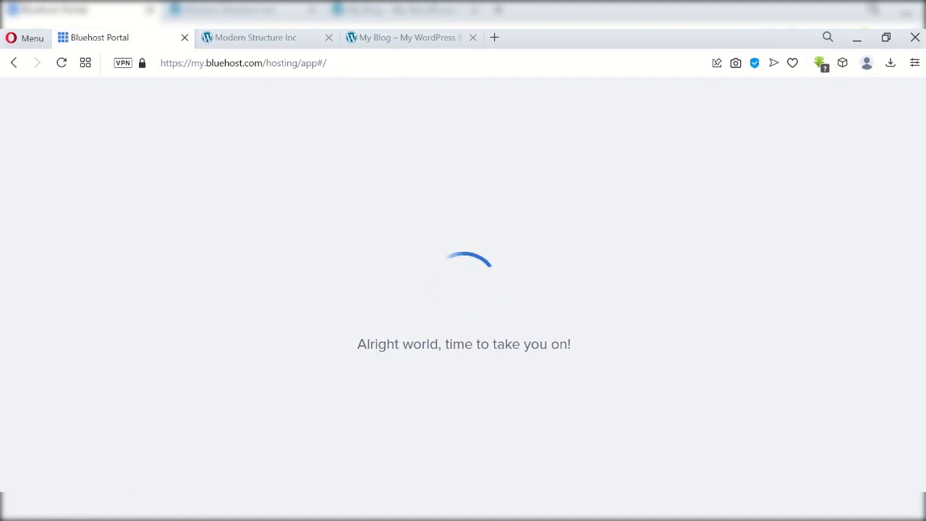
Go to the hosting account's Advanced cPanel section and open File Manager from the Files group.
scroll(62, 365, "down", 2)
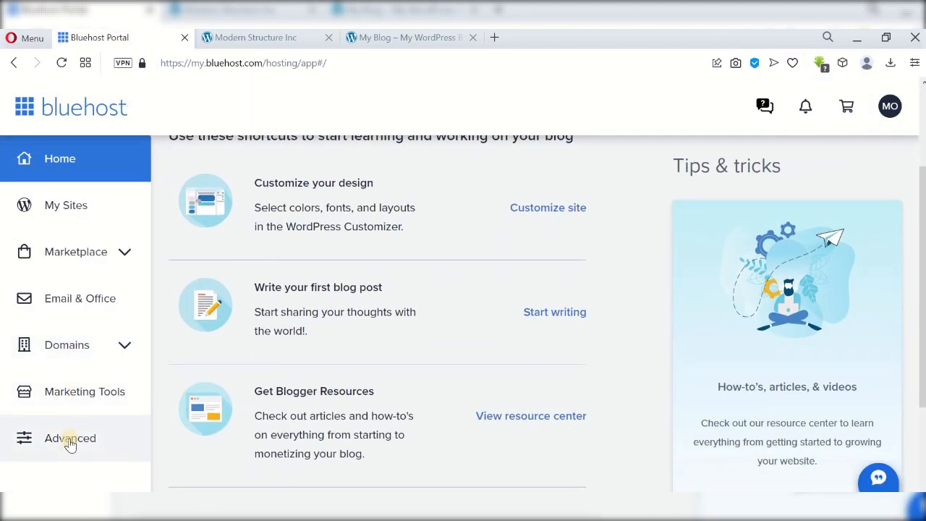
left_click(70, 442)
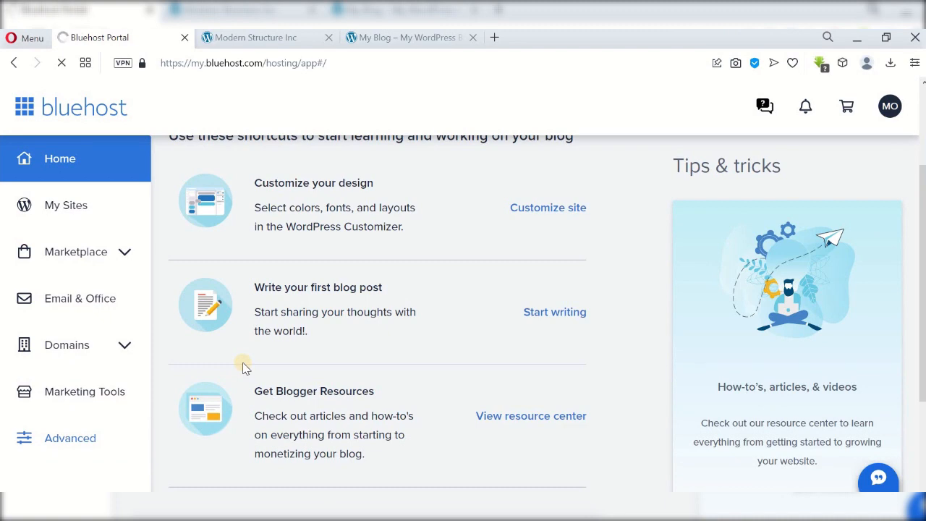
scroll(256, 313, "down", 3)
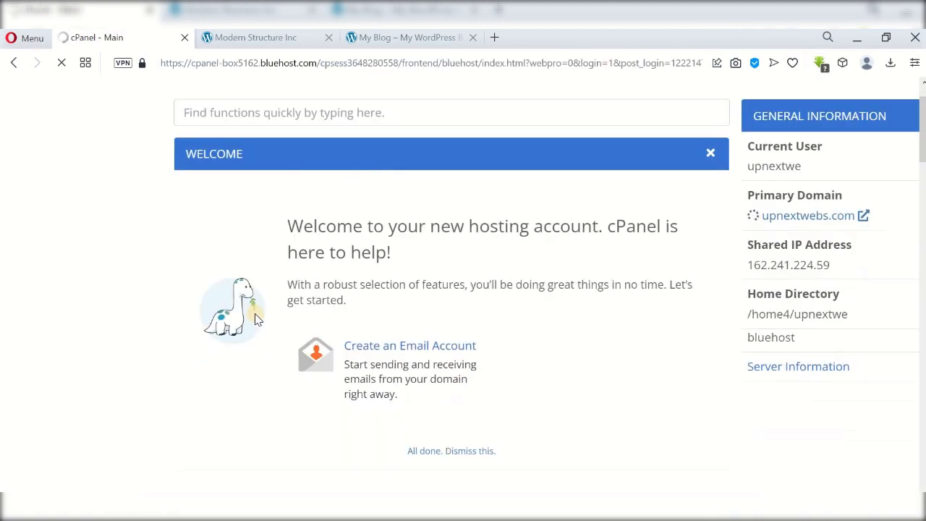
scroll(256, 312, "down", 8)
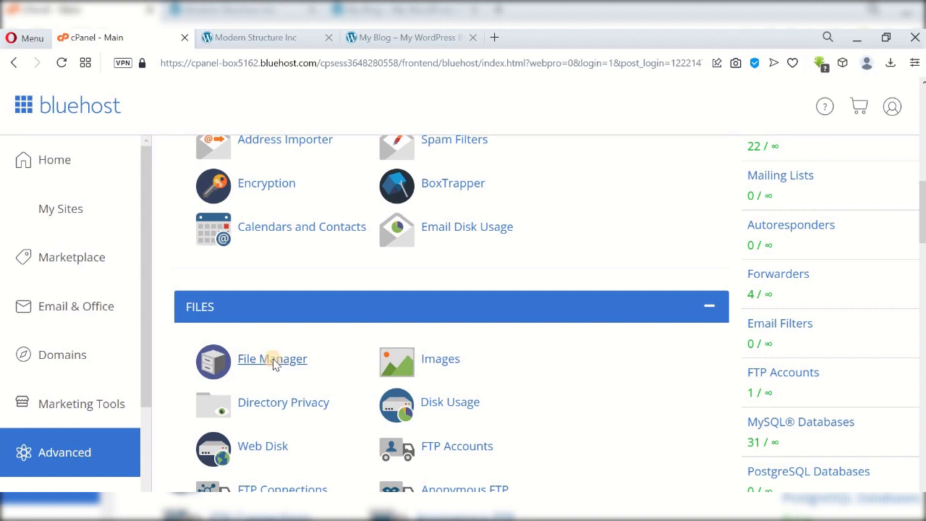
left_click(274, 360)
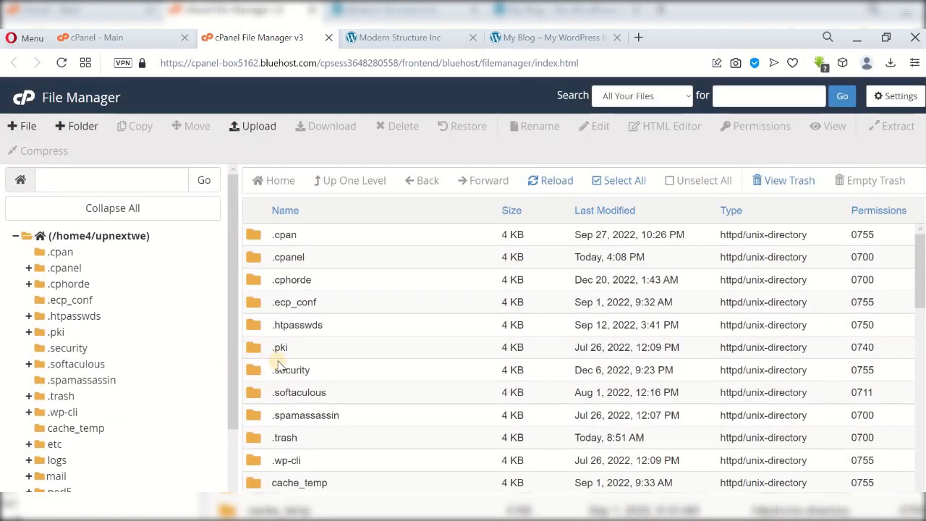
Open the public_html folder and its onnalushgroup subfolder.
scroll(335, 345, "down", 1)
scroll(337, 345, "down", 2)
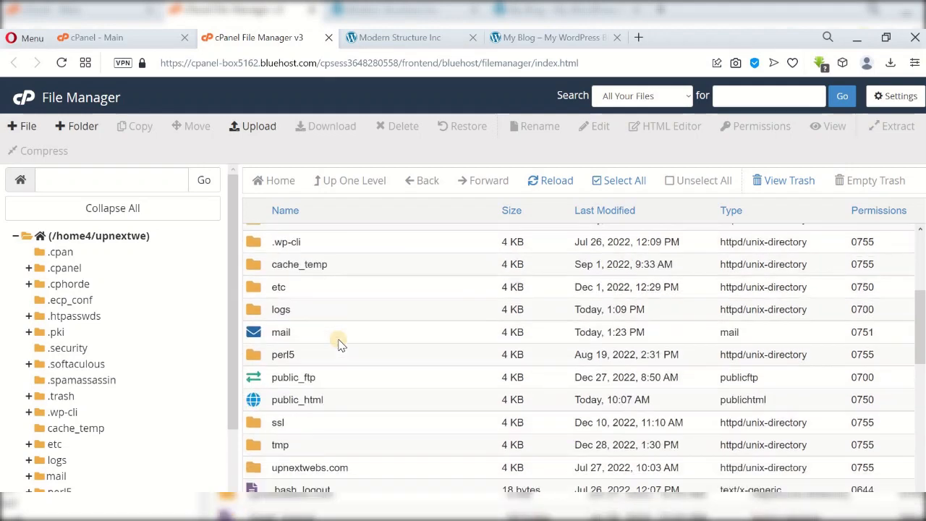
double_click(261, 402)
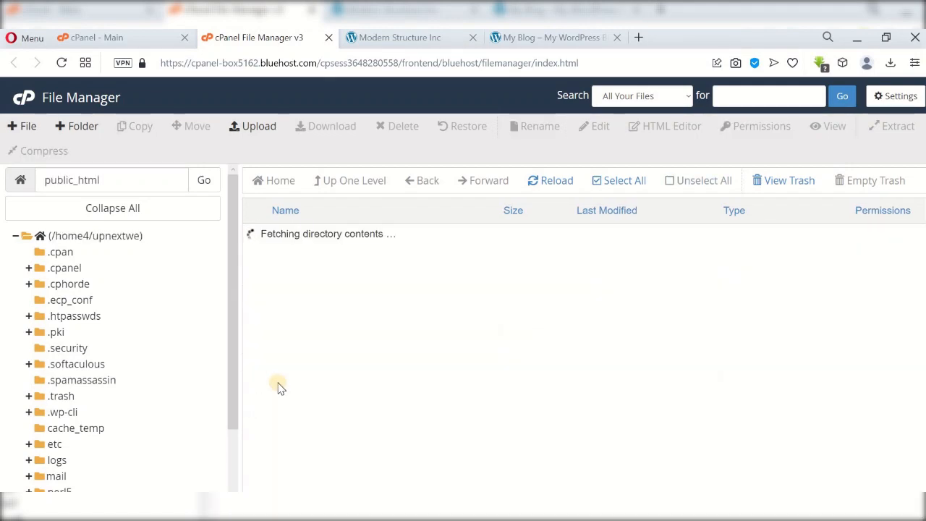
scroll(319, 324, "down", 2)
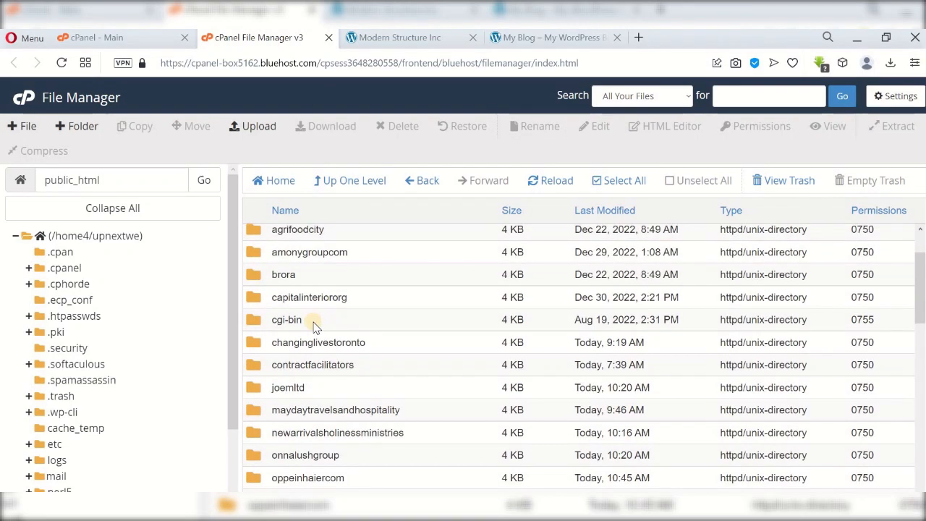
double_click(263, 390)
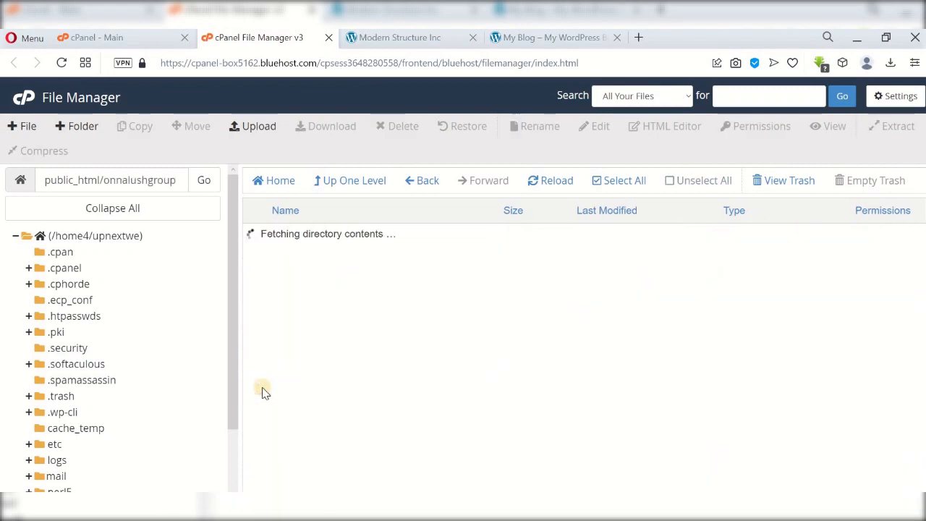
Open the enliven folder inside onnalushgroup to list the WordPress site's files.
scroll(289, 303, "down", 1)
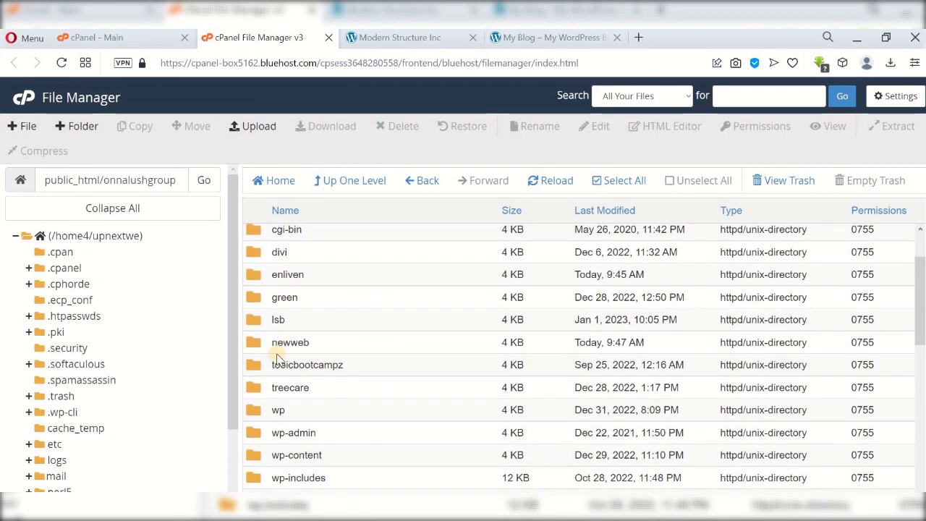
scroll(266, 358, "down", 1)
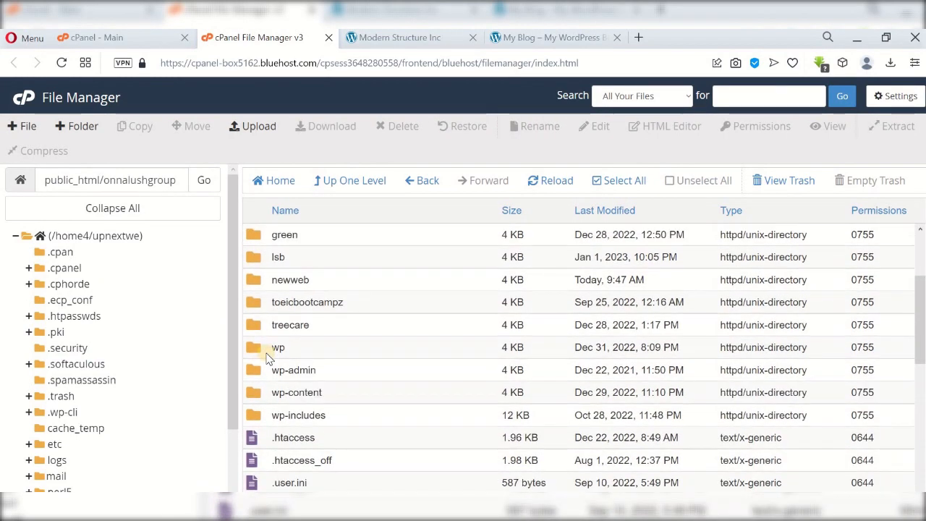
scroll(266, 356, "up", 1)
double_click(263, 281)
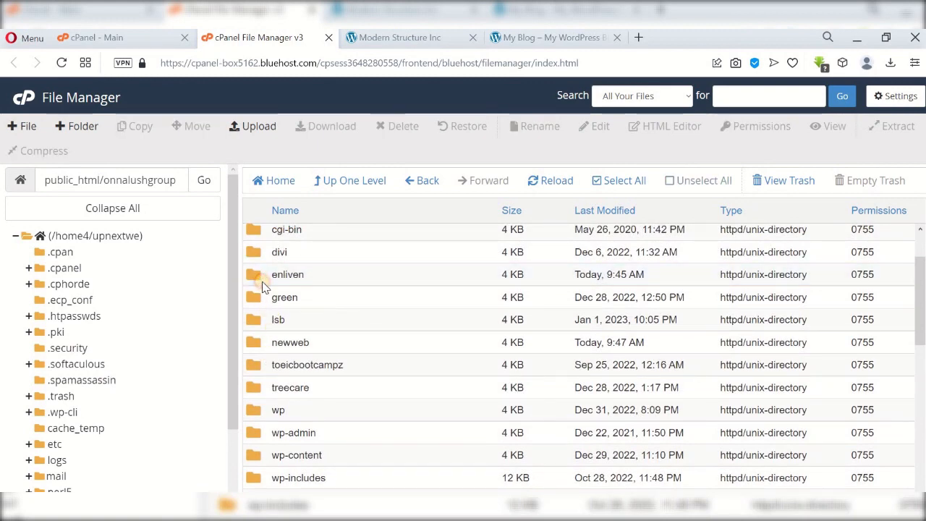
scroll(313, 339, "down", 3)
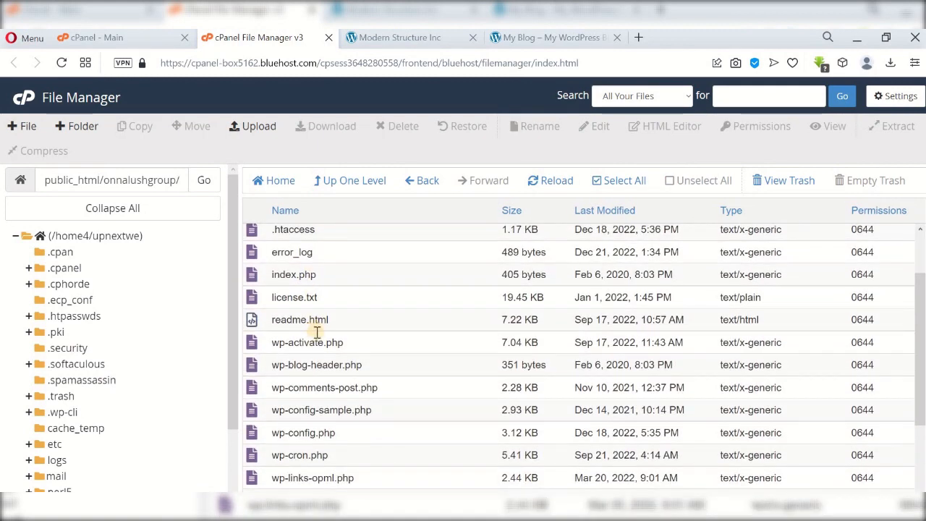
Switch to the Modern Structure Inc site and review its homepage as the source of the enliven files.
key("ctrl+Tab")
scroll(389, 310, "down", 5)
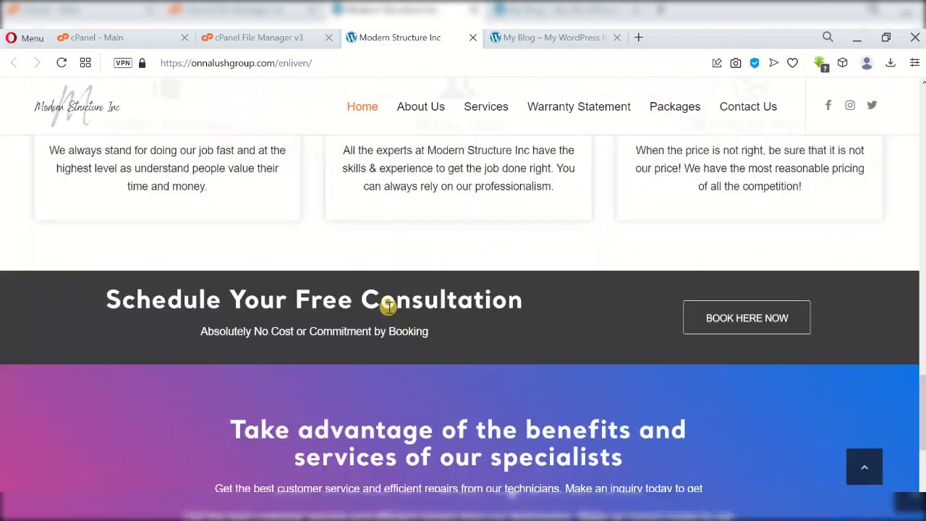
scroll(389, 310, "up", 10)
scroll(388, 307, "up", 5)
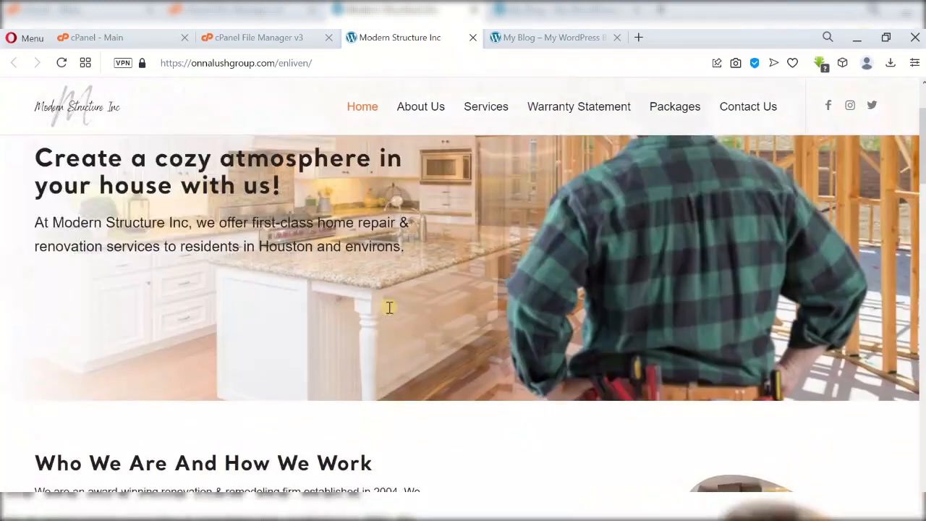
Return to File Manager, select all files in the enliven folder and set them up for compression as a Zip Archive.
left_click(246, 40)
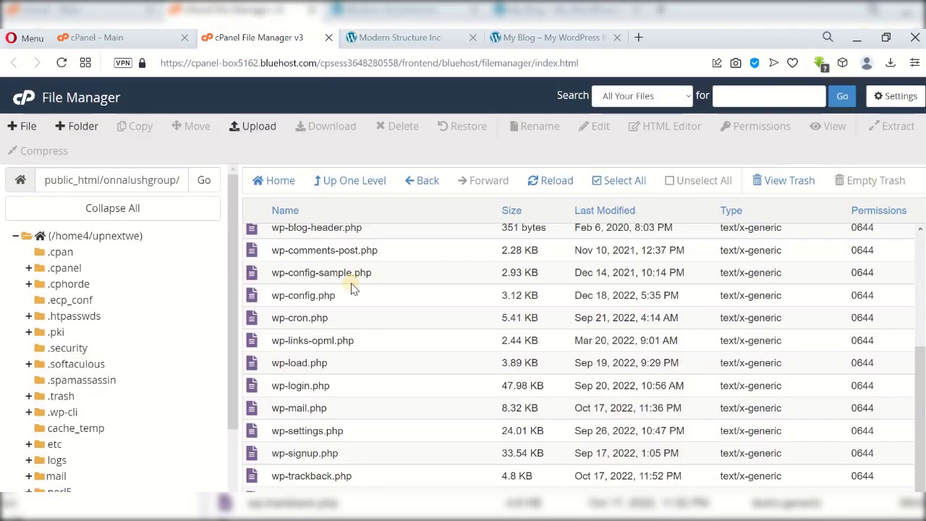
scroll(430, 340, "up", 3)
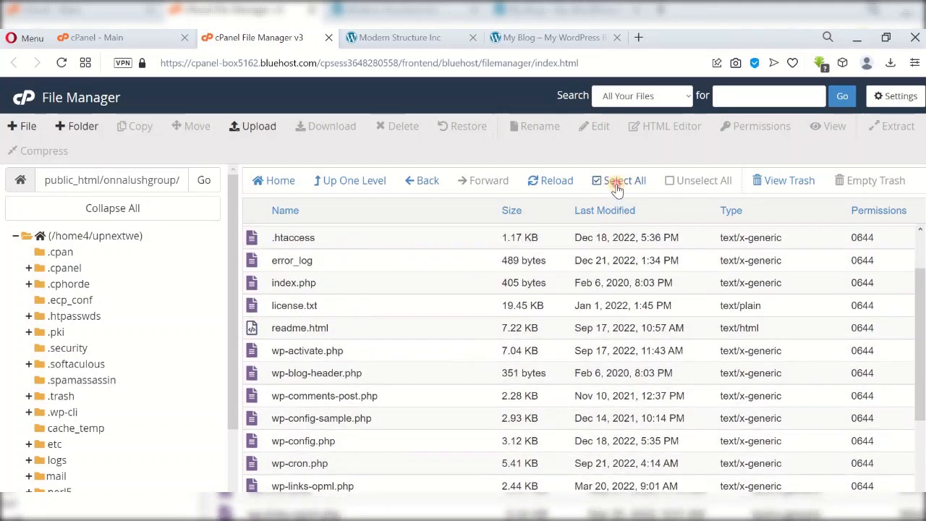
left_click(610, 189)
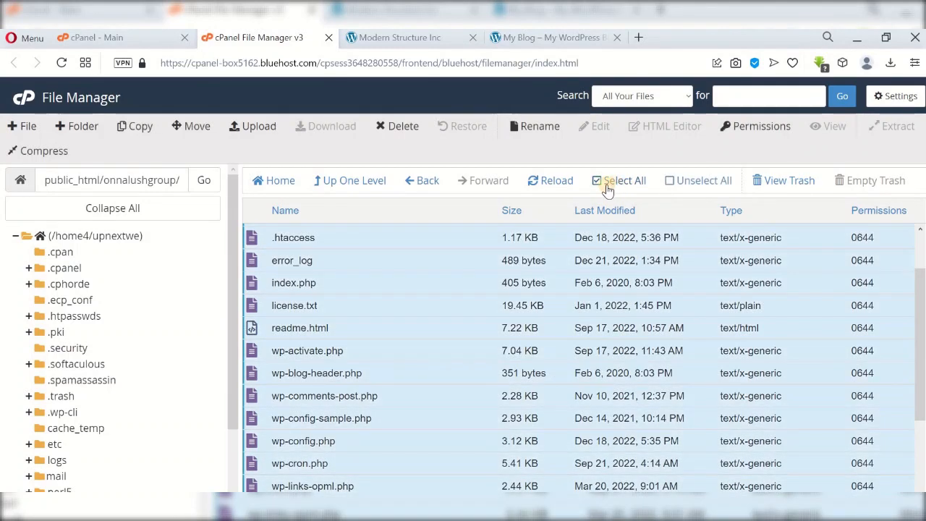
left_click(45, 152)
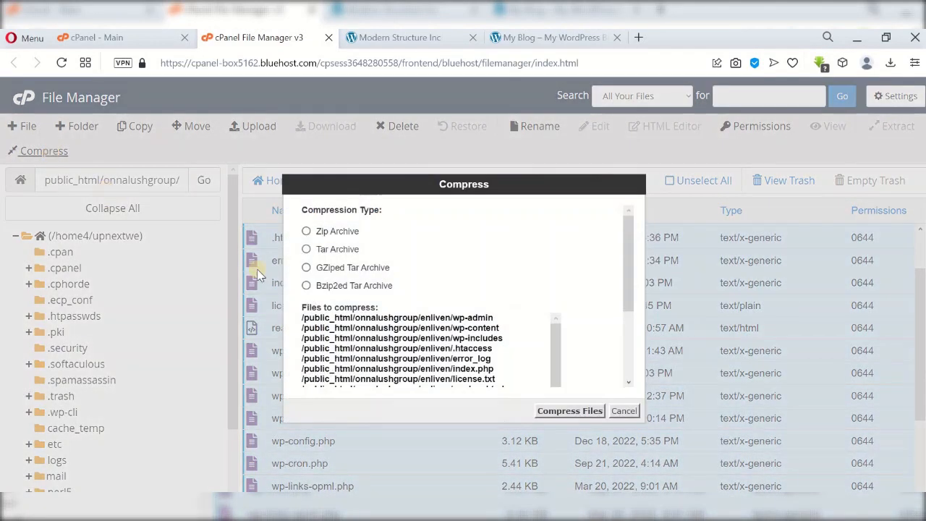
left_click(307, 232)
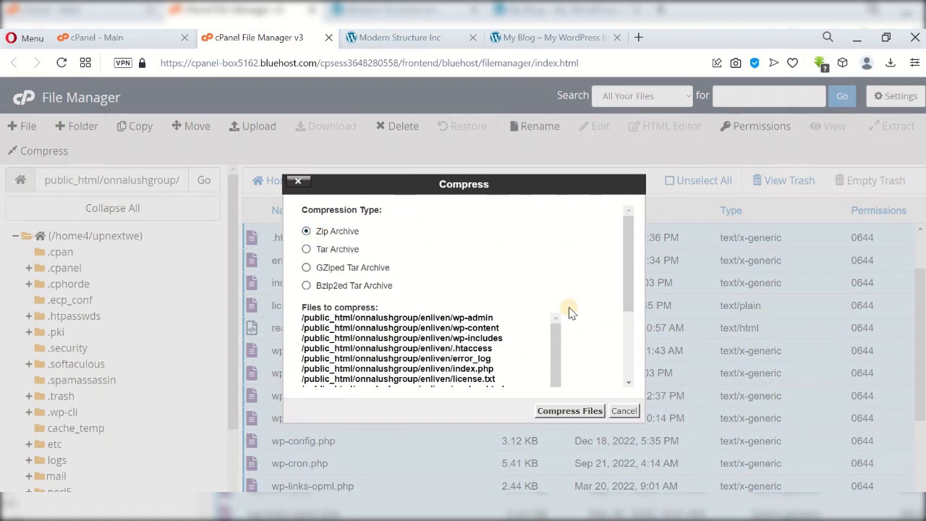
Name the archive backup.zip in the enliven folder, compress the files and dismiss the compression results.
scroll(569, 310, "down", 5)
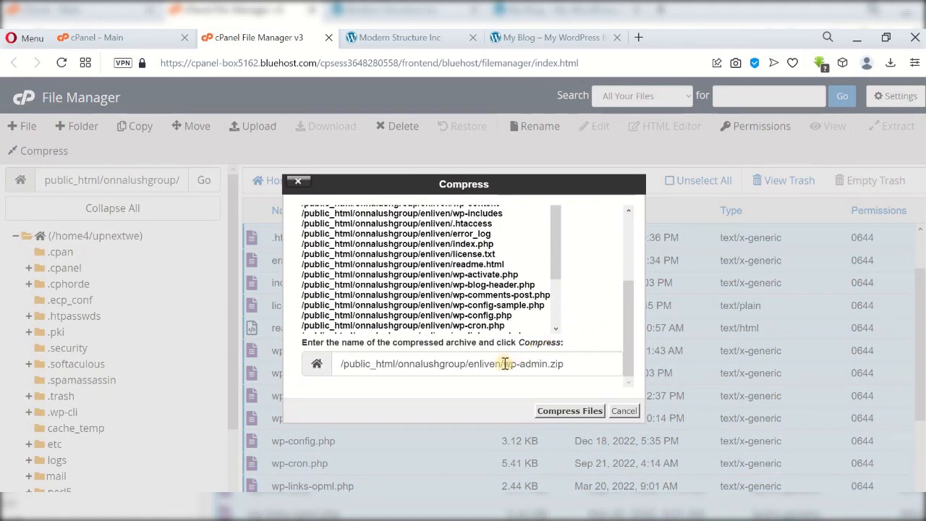
left_click_drag(503, 364, 545, 355)
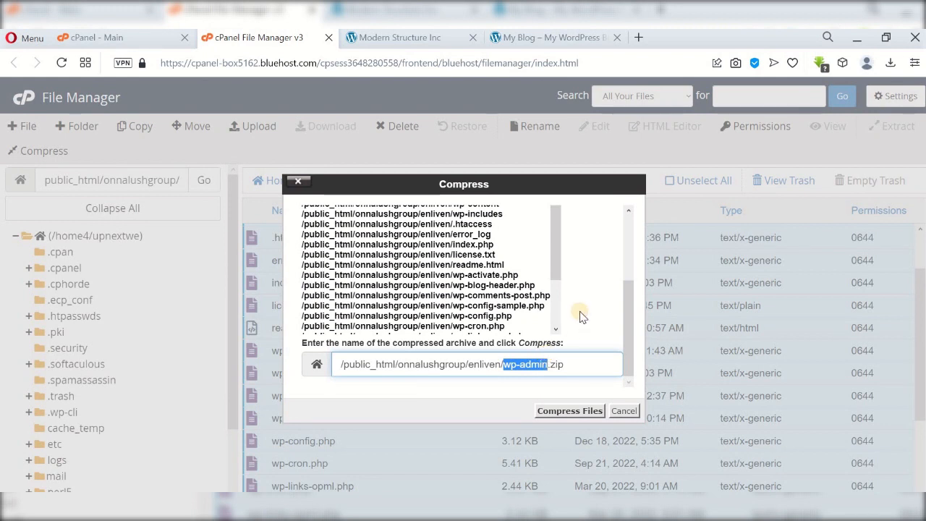
type("bac")
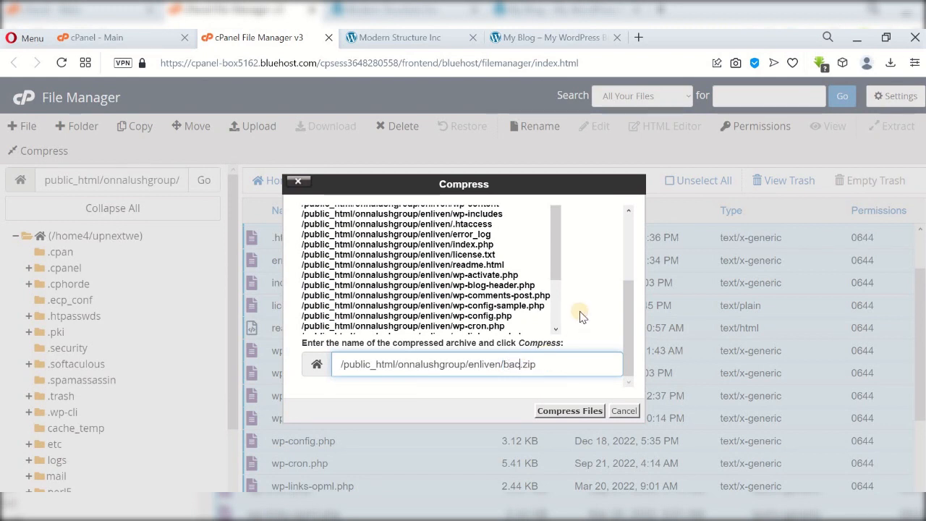
type("kup")
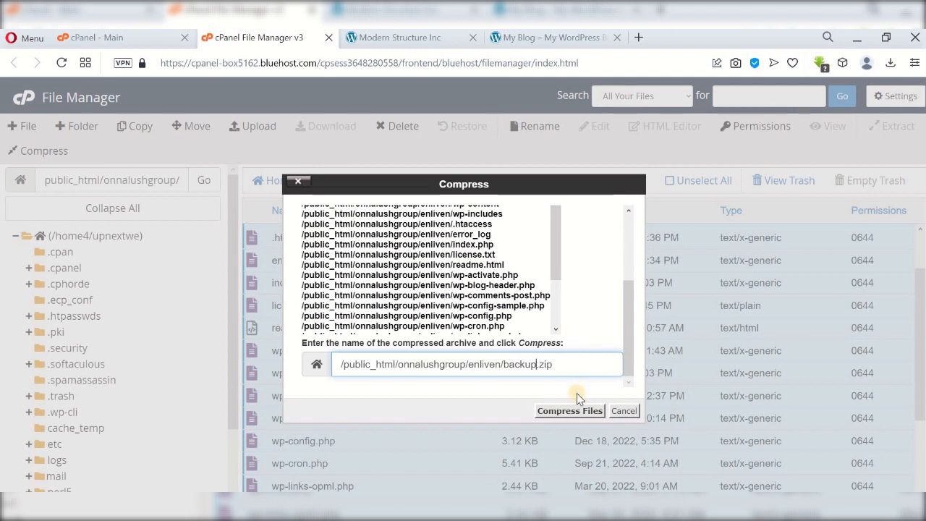
left_click(570, 411)
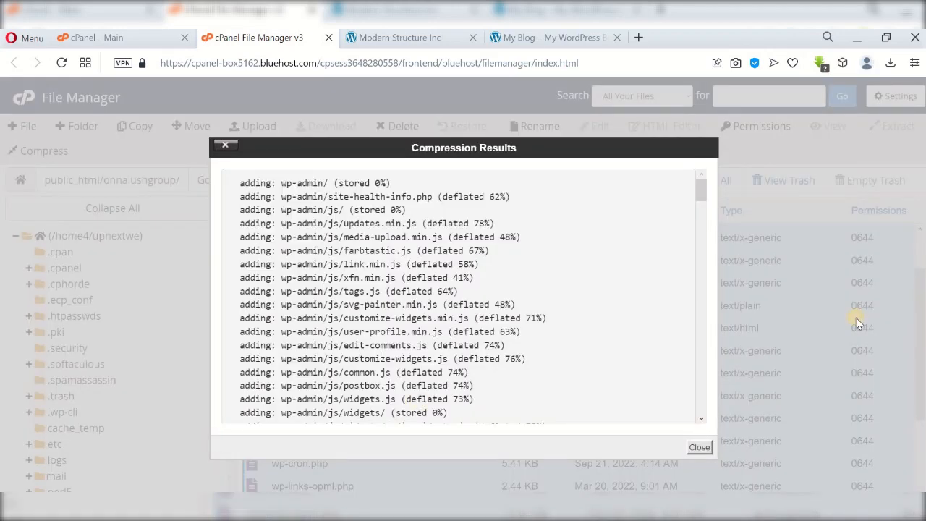
left_click(700, 449)
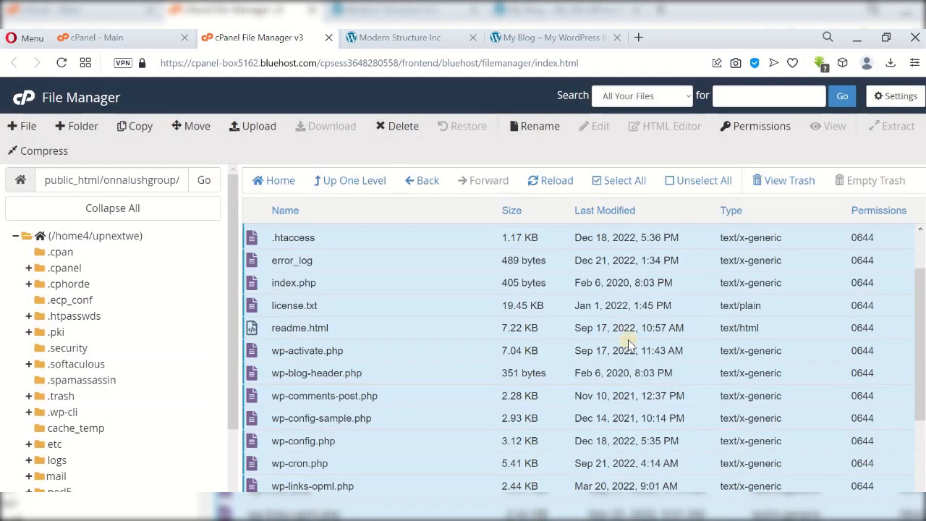
Reload the enliven file list and download backup.zip to the computer.
left_click(554, 181)
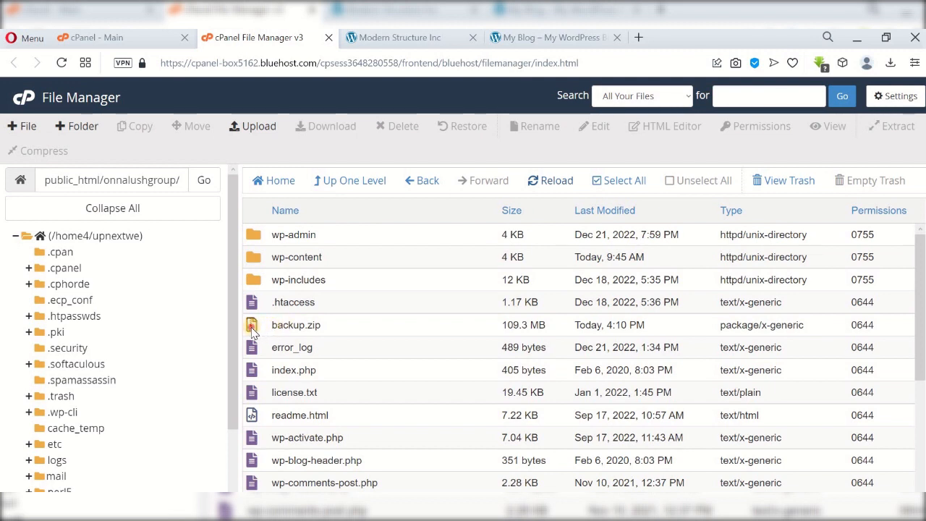
left_click(252, 330)
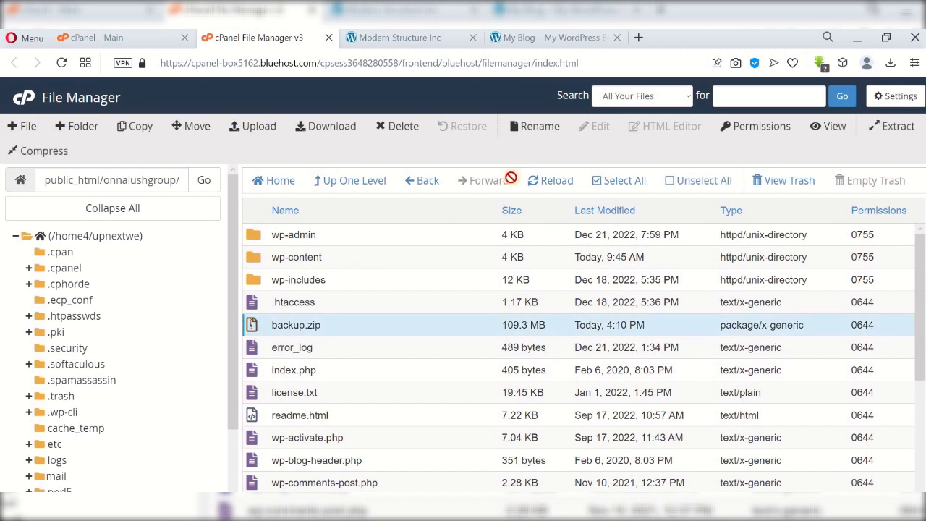
left_click(342, 128)
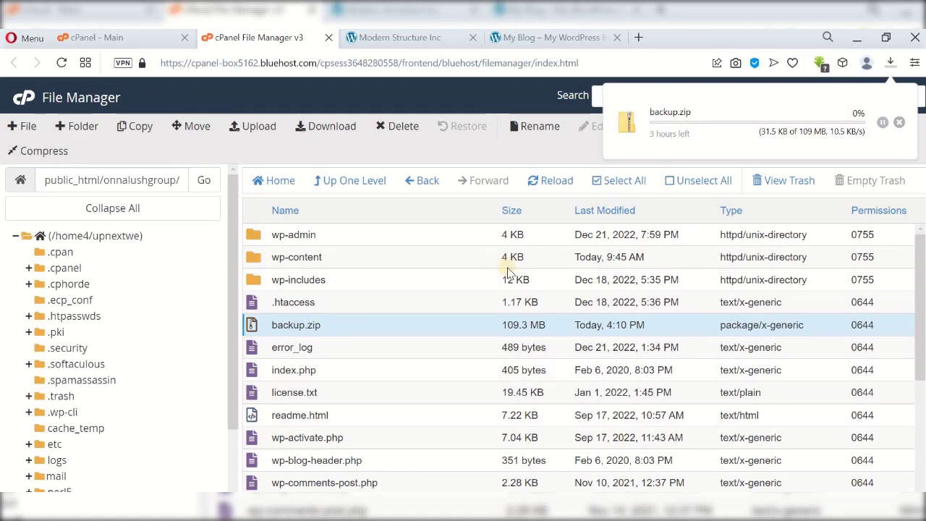
Check the backup.zip download in the browser's download list and in the computer's Downloads folder.
left_click(889, 65)
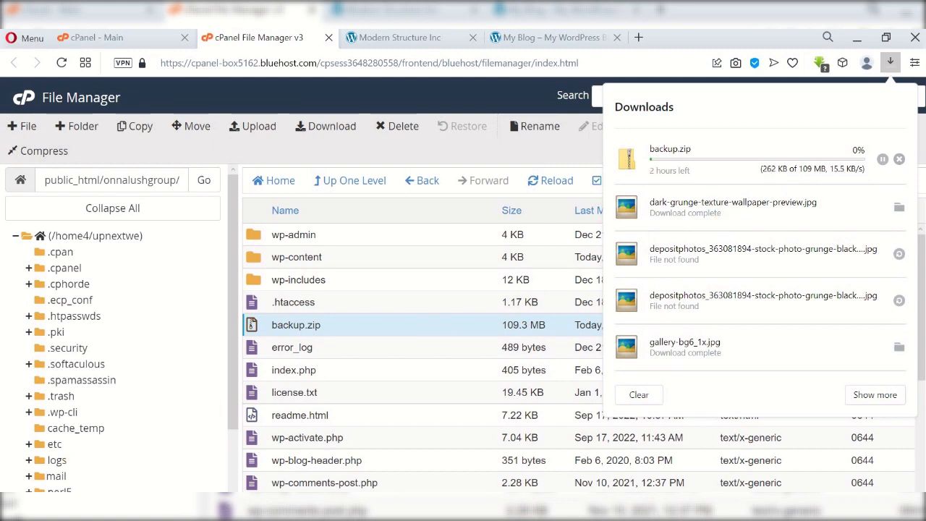
key("Escape")
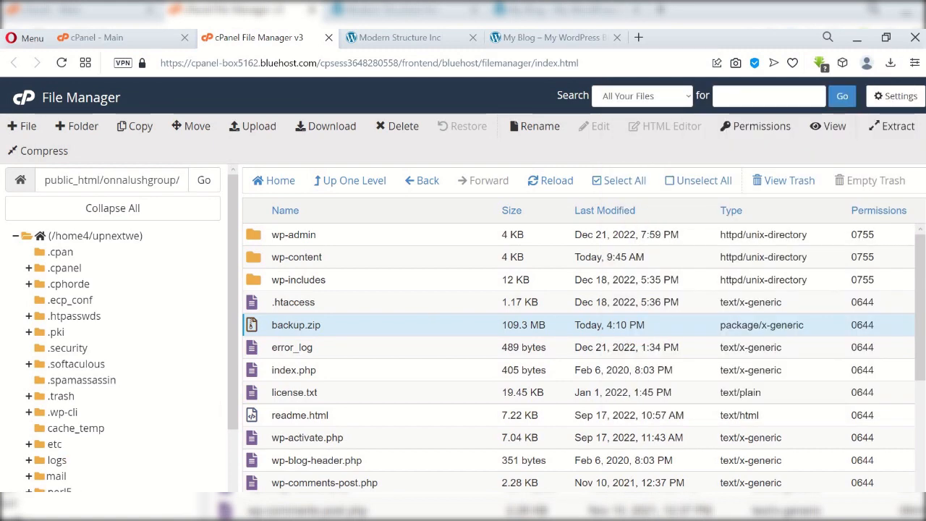
mouse_move(472, 518)
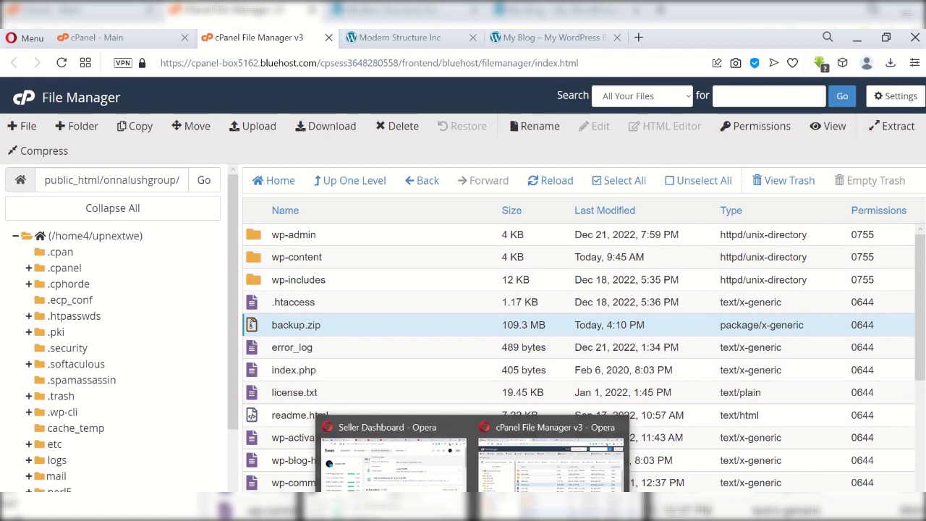
left_click(432, 518)
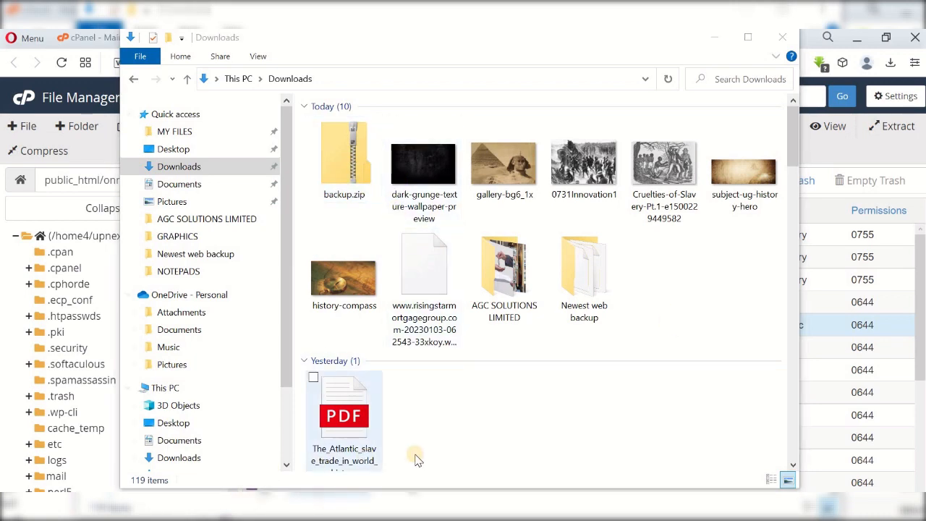
left_click(725, 38)
Return to the main cPanel page and open phpMyAdmin from the Databases group.
left_click(161, 43)
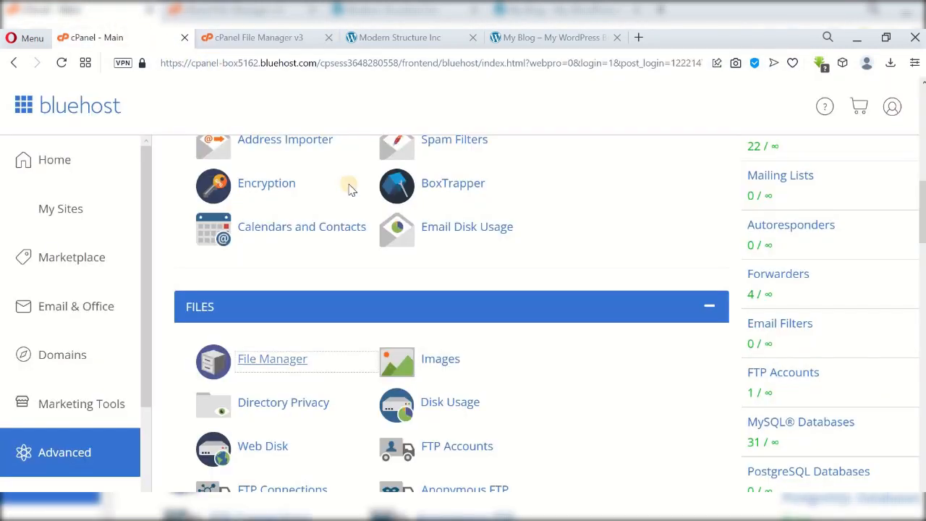
scroll(449, 406, "down", 2)
scroll(449, 404, "down", 2)
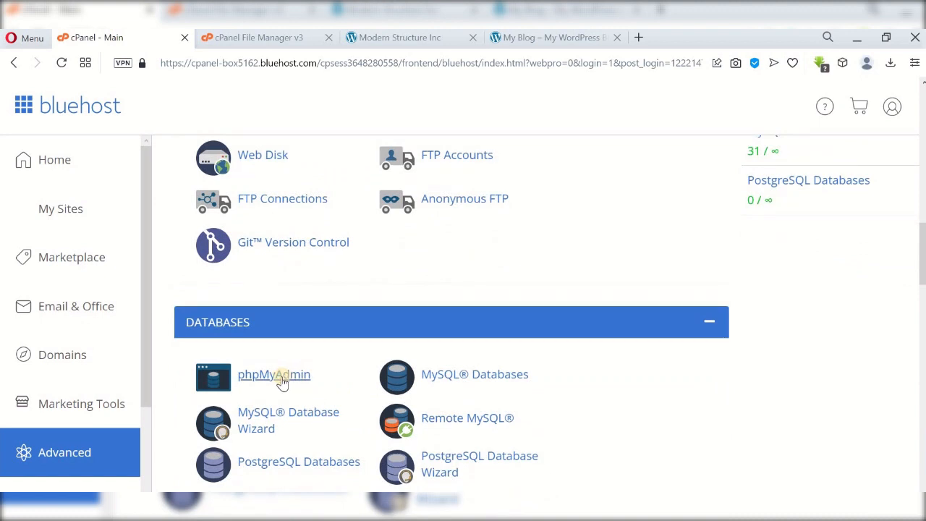
left_click(280, 375)
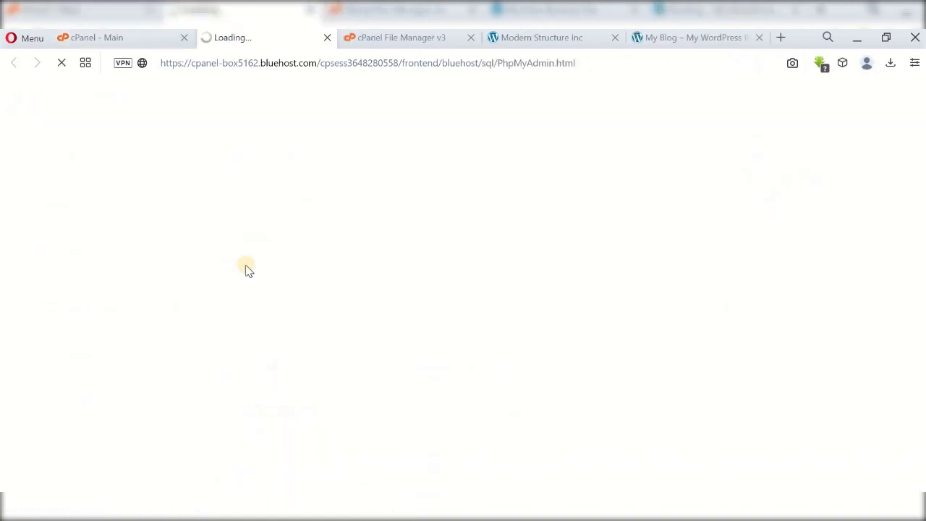
left_click(139, 39)
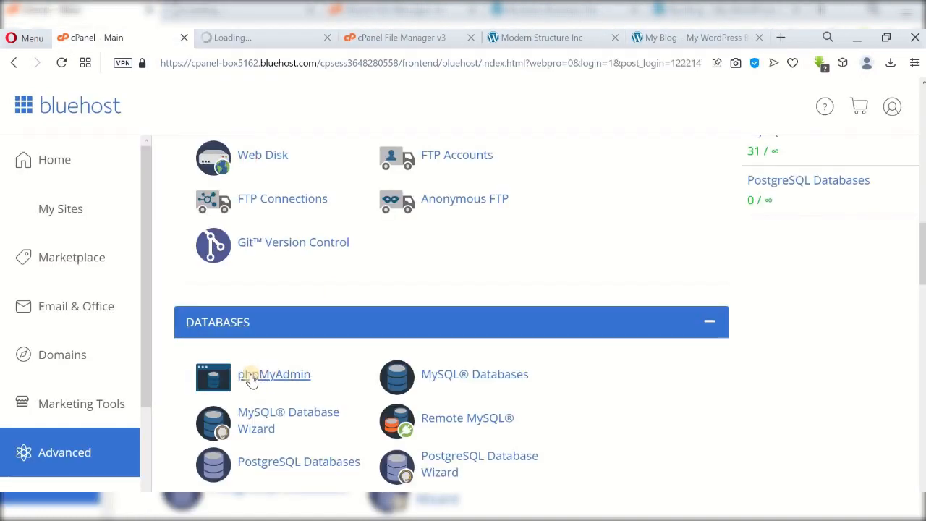
left_click(248, 377)
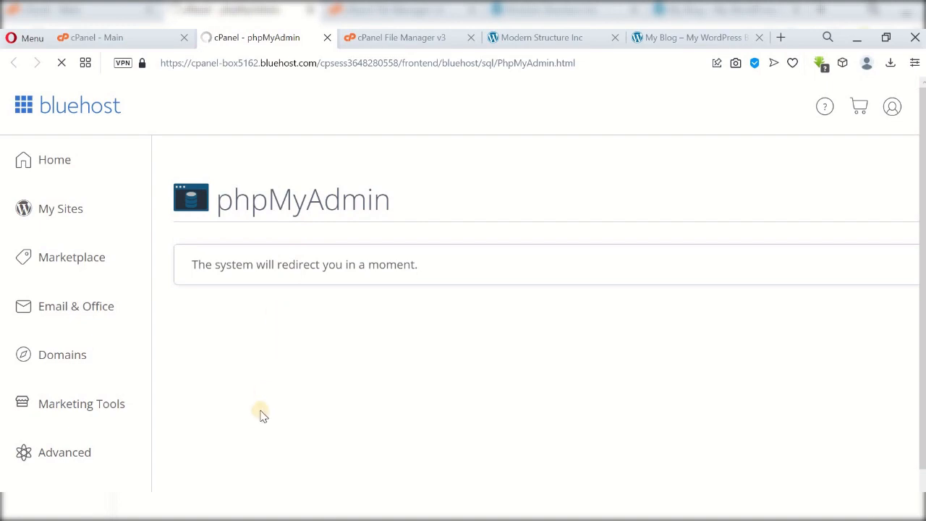
Look through the Modern Structure Inc homepage while phpMyAdmin loads.
left_click(545, 43)
scroll(369, 366, "down", 7)
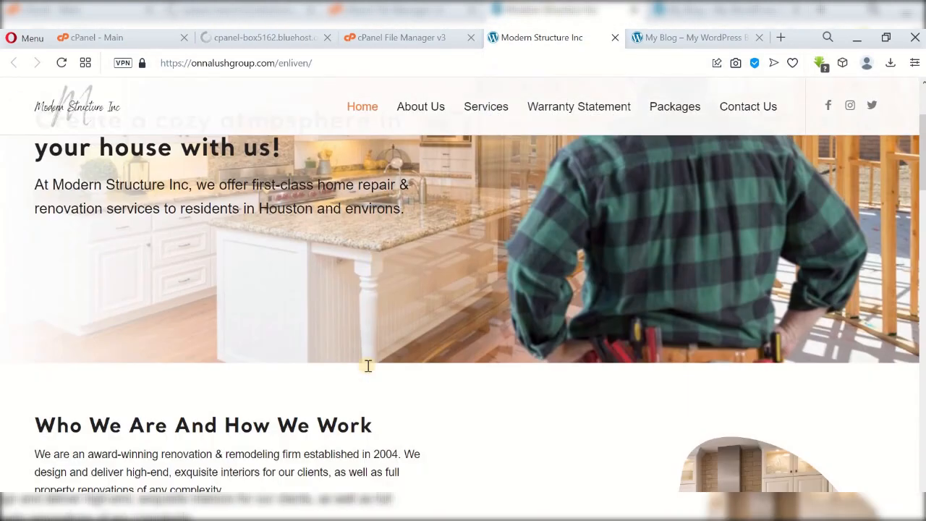
scroll(370, 376, "down", 12)
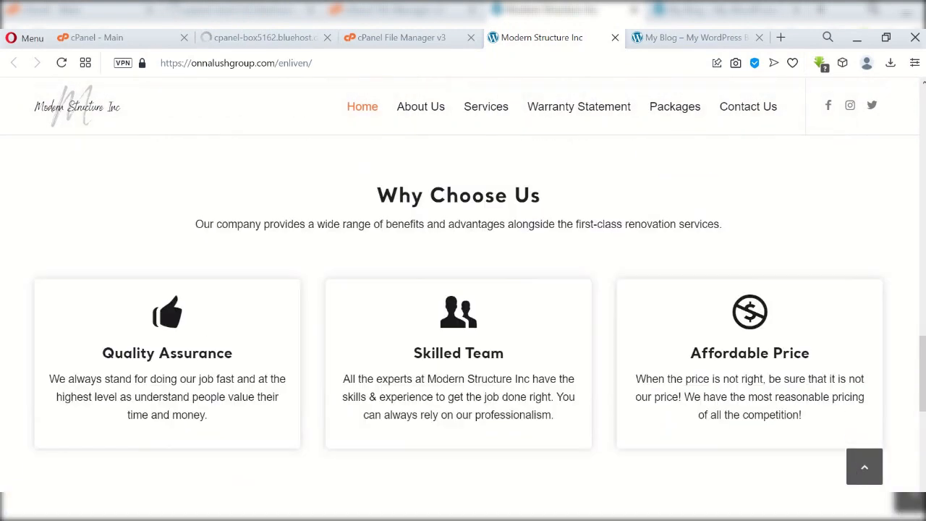
Expand the hosting account's database group in phpMyAdmin and look through the list of databases.
left_click(286, 42)
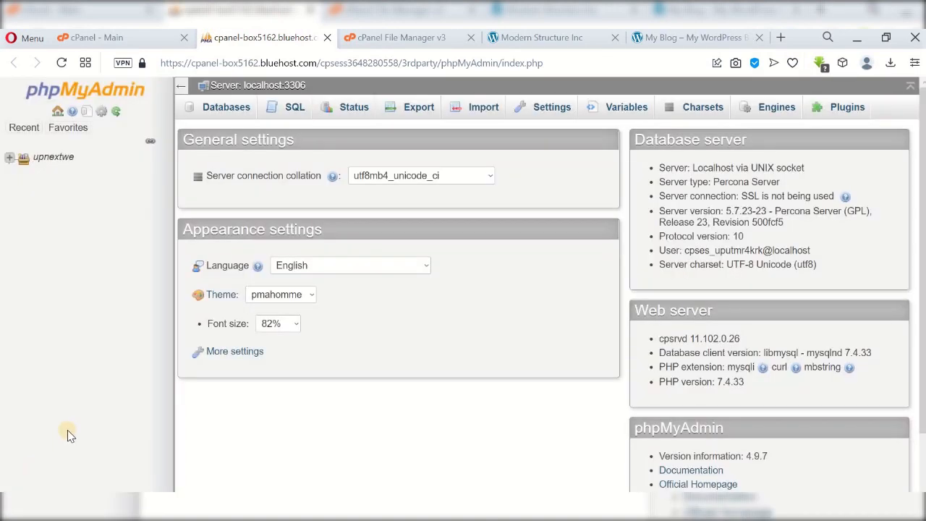
left_click(12, 164)
scroll(108, 269, "down", 3)
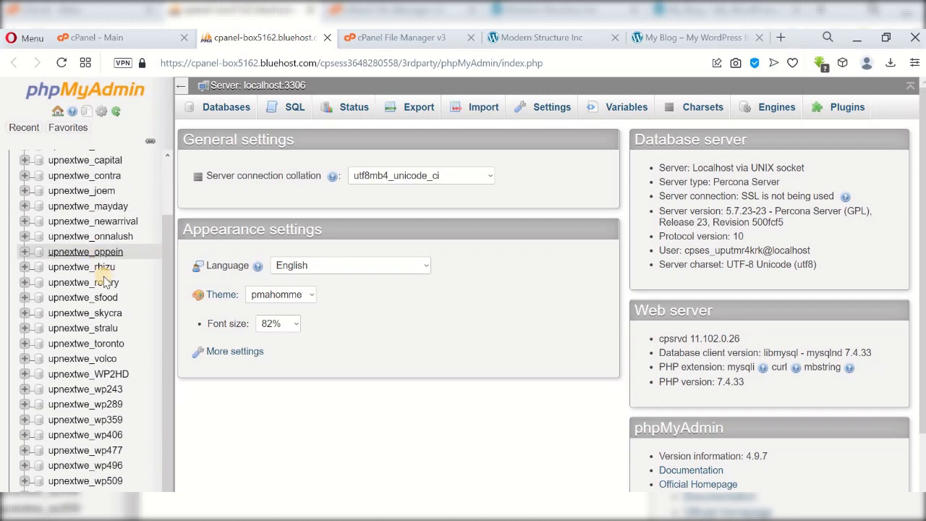
scroll(105, 308, "down", 2)
scroll(103, 378, "up", 2)
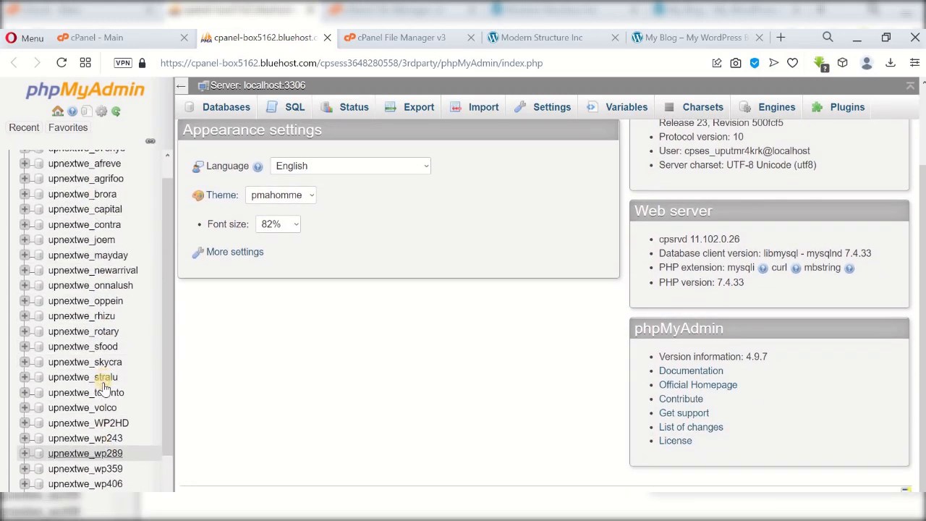
scroll(113, 311, "up", 1)
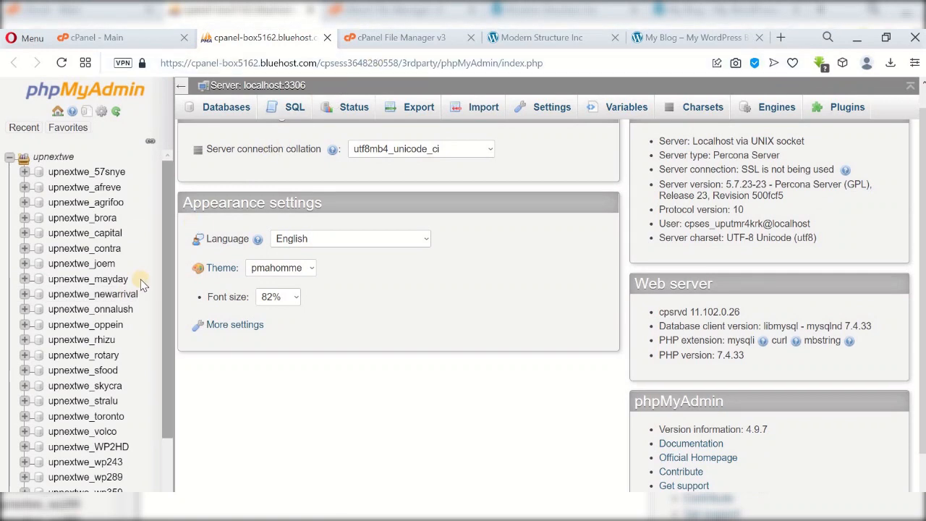
scroll(122, 308, "down", 2)
scroll(119, 315, "down", 1)
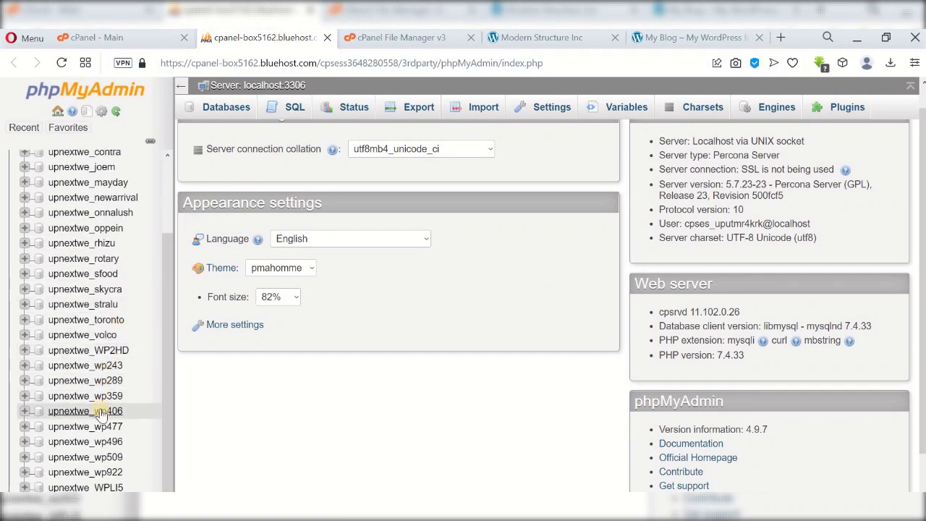
Switch back to the Modern Structure Inc site as the one whose database must be identified.
left_click(535, 38)
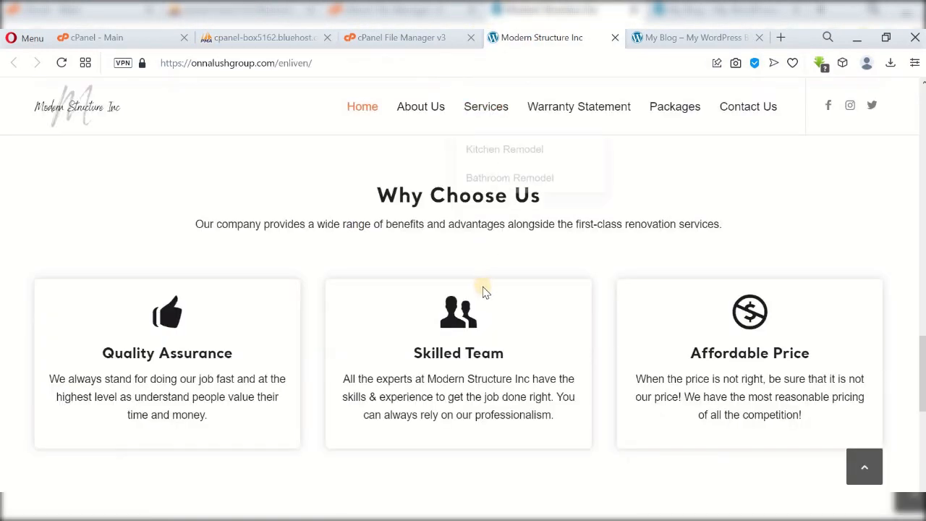
scroll(485, 187, "up", 1)
scroll(485, 187, "up", 1)
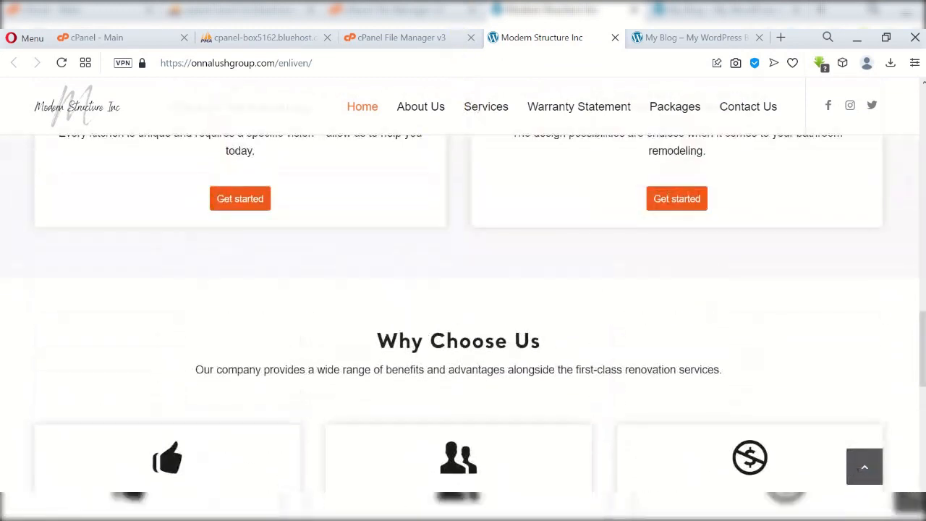
Open the Modern Structure Inc site's wp-config.php for editing in File Manager and look up its DB_NAME setting.
left_click(429, 41)
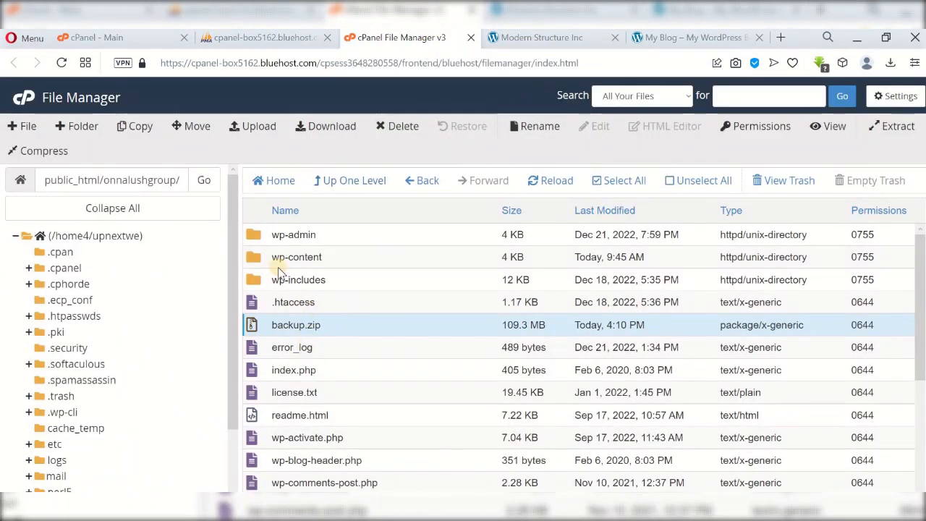
scroll(293, 320, "down", 1)
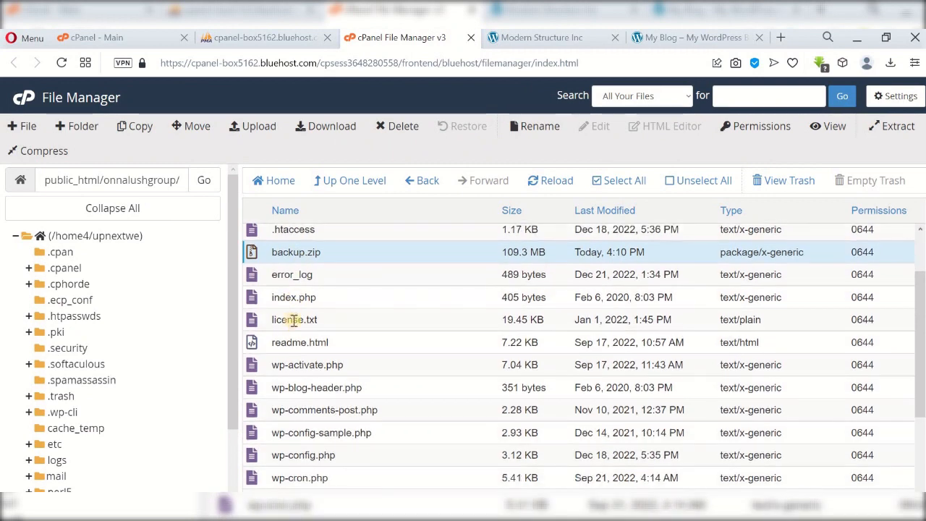
scroll(277, 386, "down", 1)
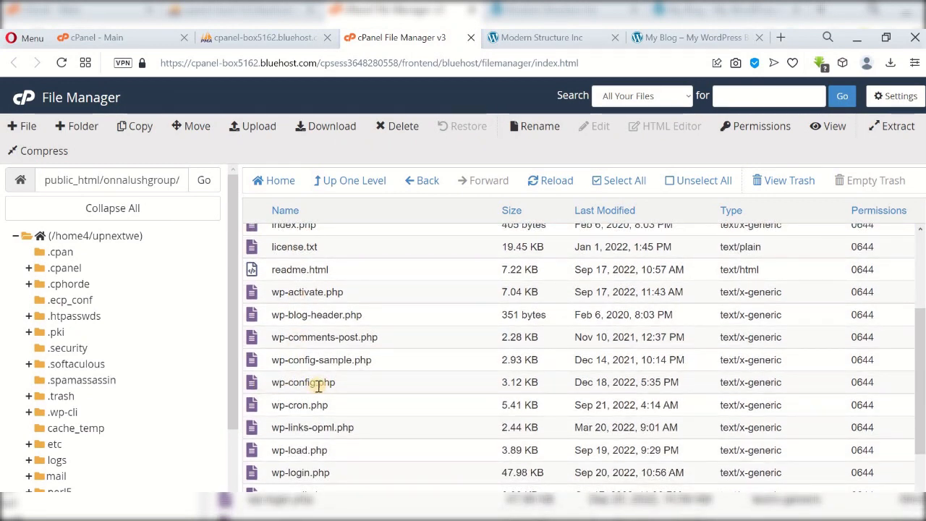
left_click(305, 383)
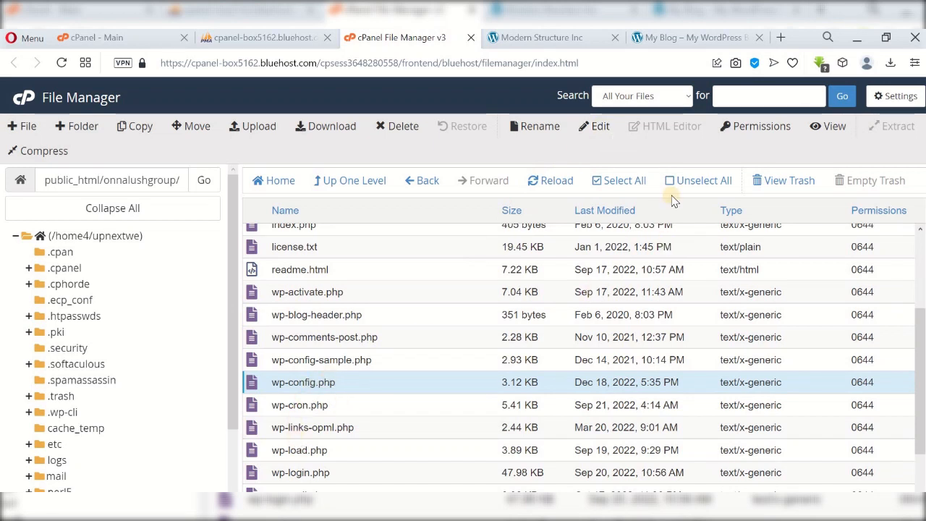
left_click(599, 127)
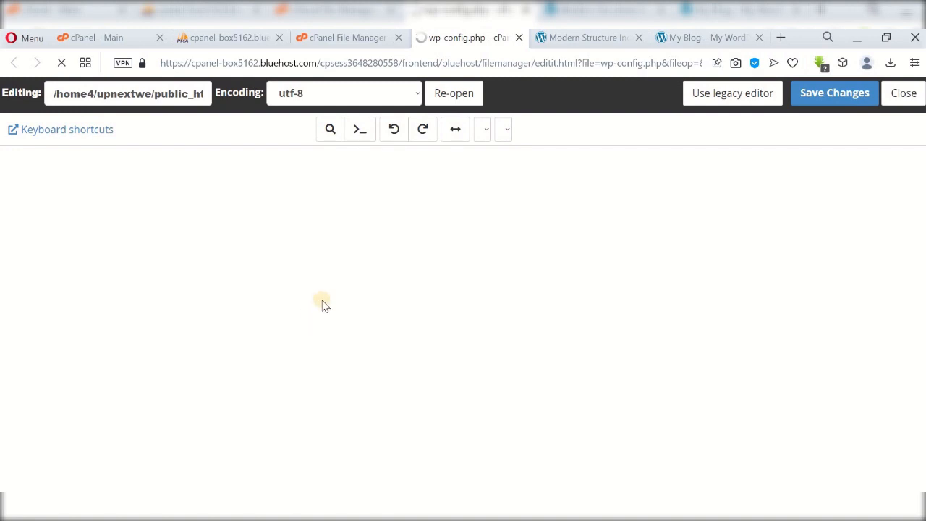
scroll(181, 375, "down", 2)
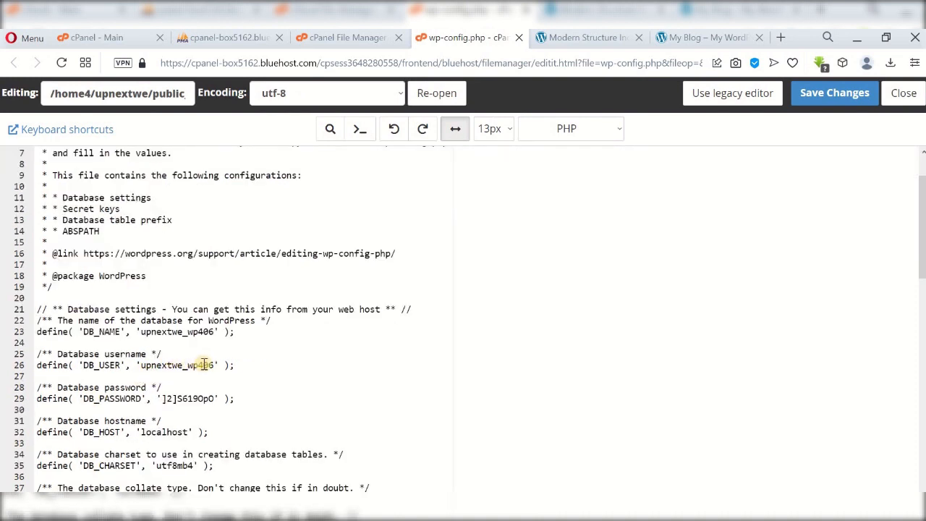
Export the upnextwe_wp406 database from phpMyAdmin using the Quick method in SQL format, then put the Downloads window away.
left_click(245, 41)
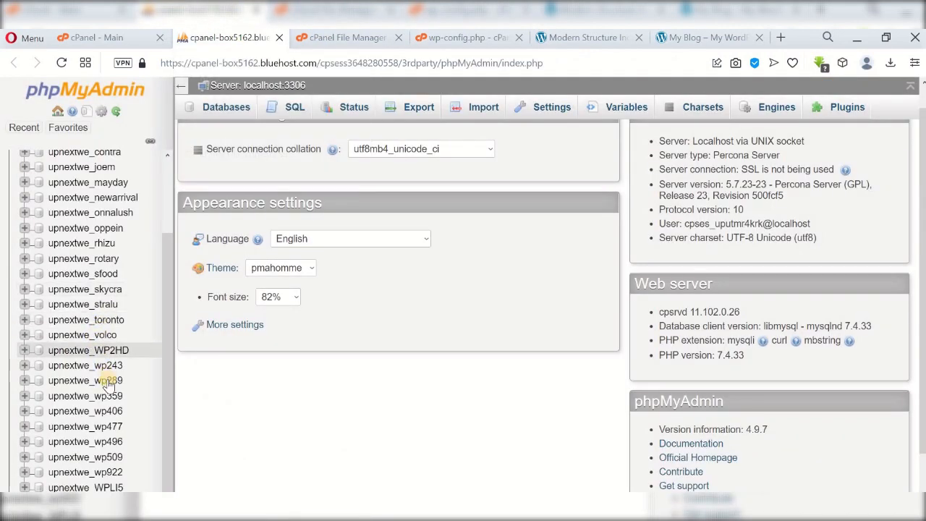
left_click(99, 411)
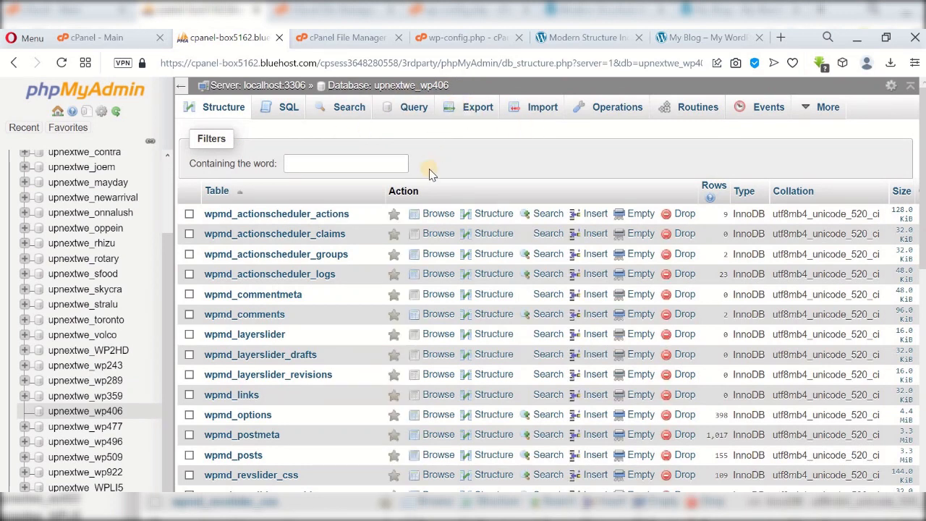
left_click(470, 107)
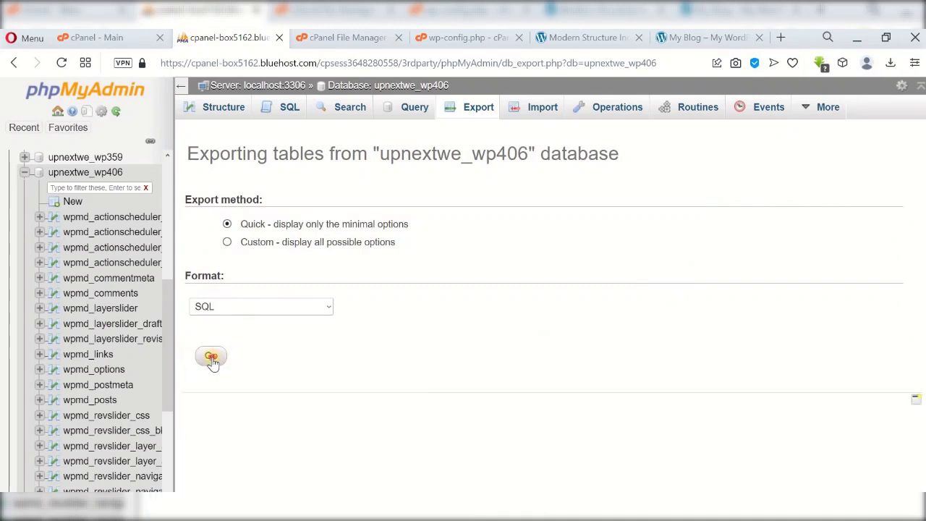
left_click(211, 358)
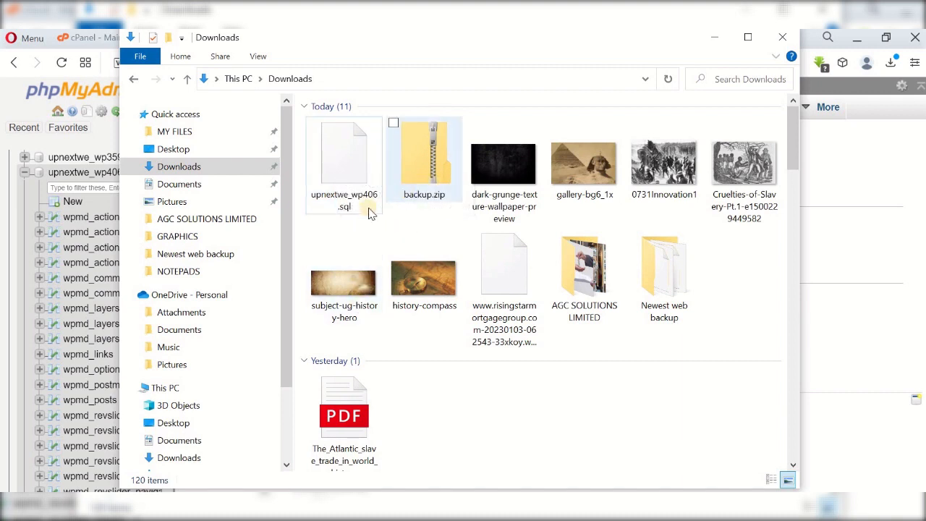
left_click(715, 40)
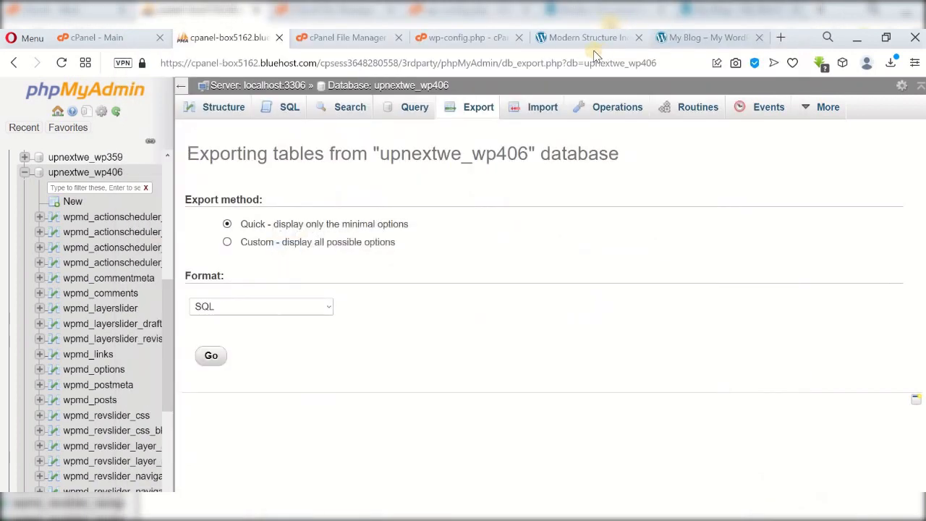
Review the Modern Structure Inc homepage down to its footer and check its two backup files in Downloads.
left_click(585, 38)
scroll(417, 330, "up", 10)
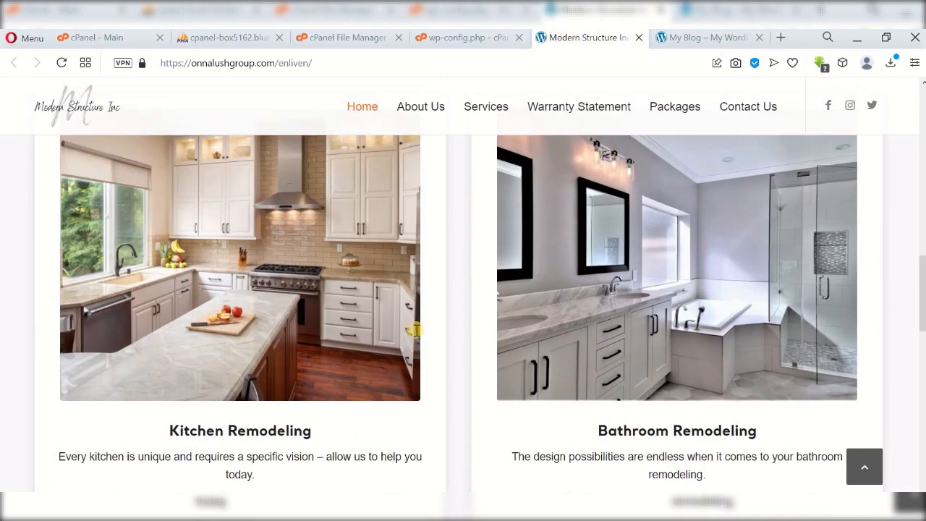
scroll(417, 330, "down", 12)
scroll(417, 330, "down", 10)
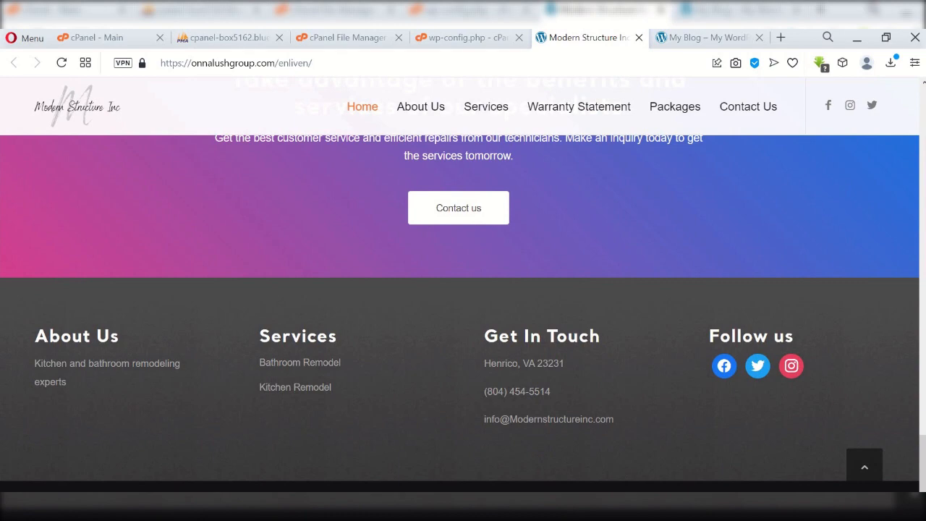
key("alt+Tab")
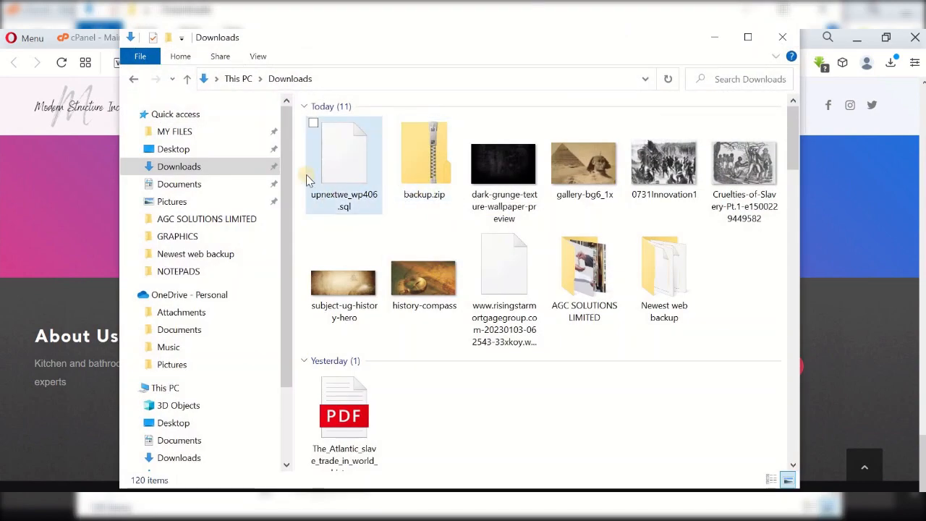
left_click(829, 290)
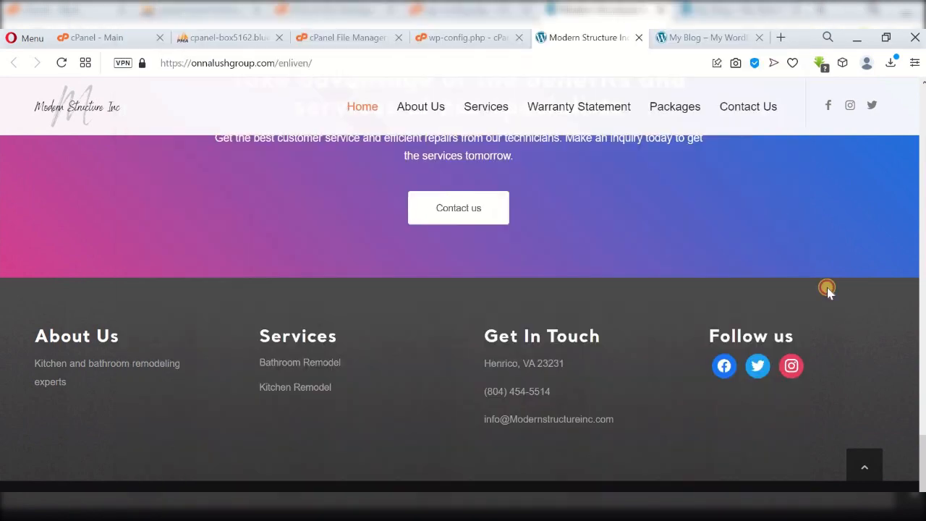
Compare the new WordPress site at onnalushgroup.com/newweb with the Modern Structure Inc site.
left_click(696, 36)
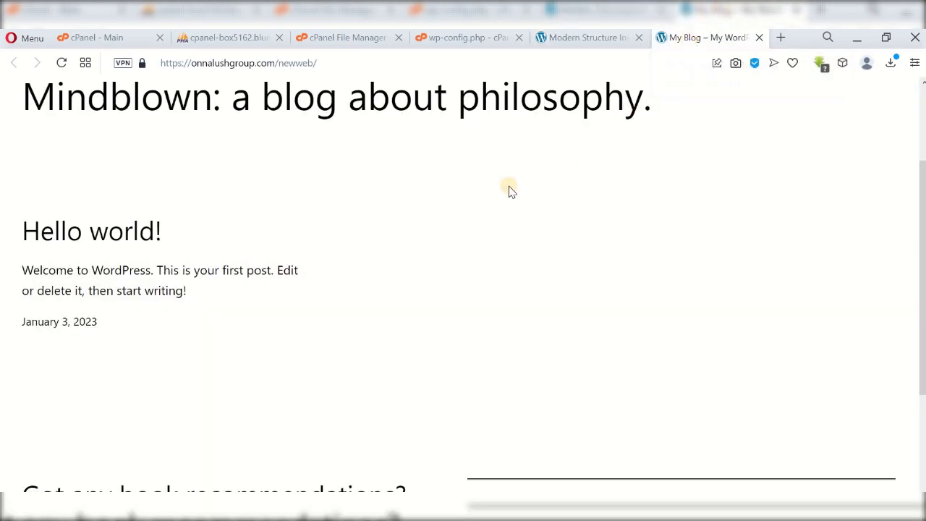
scroll(474, 333, "down", 2)
scroll(473, 333, "up", 4)
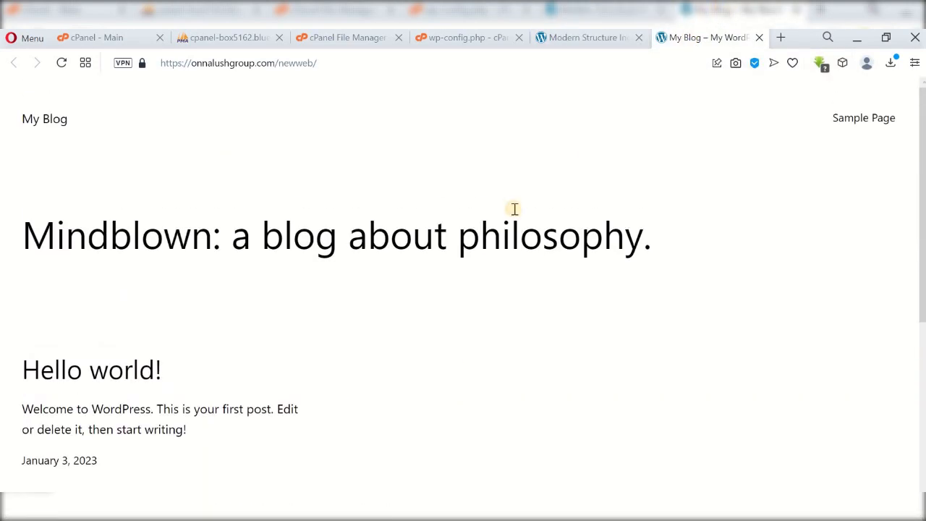
left_click(581, 39)
scroll(426, 317, "up", 4)
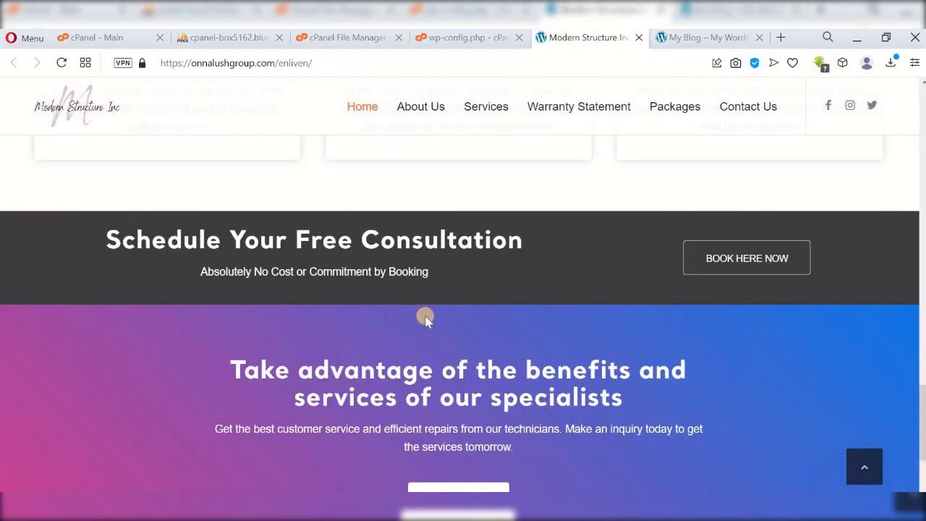
scroll(426, 317, "up", 6)
left_click(700, 37)
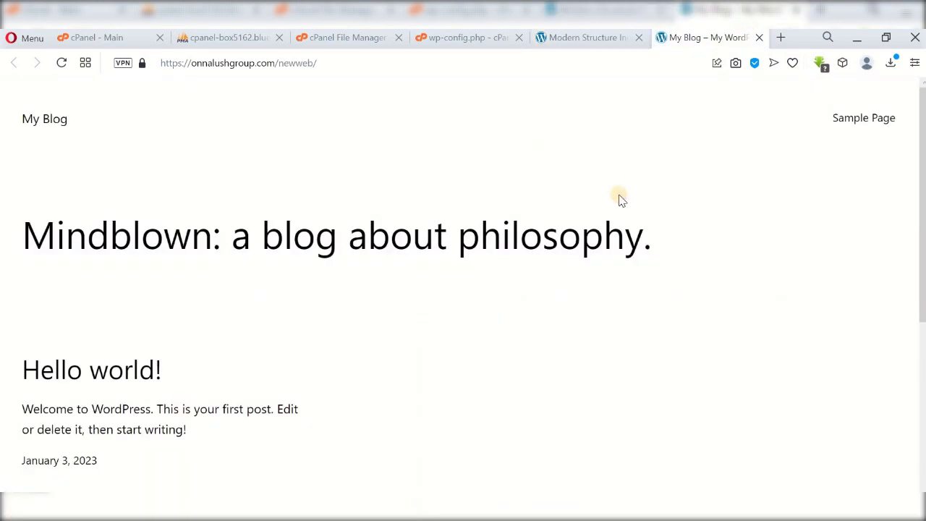
scroll(601, 290, "down", 1)
scroll(594, 304, "up", 1)
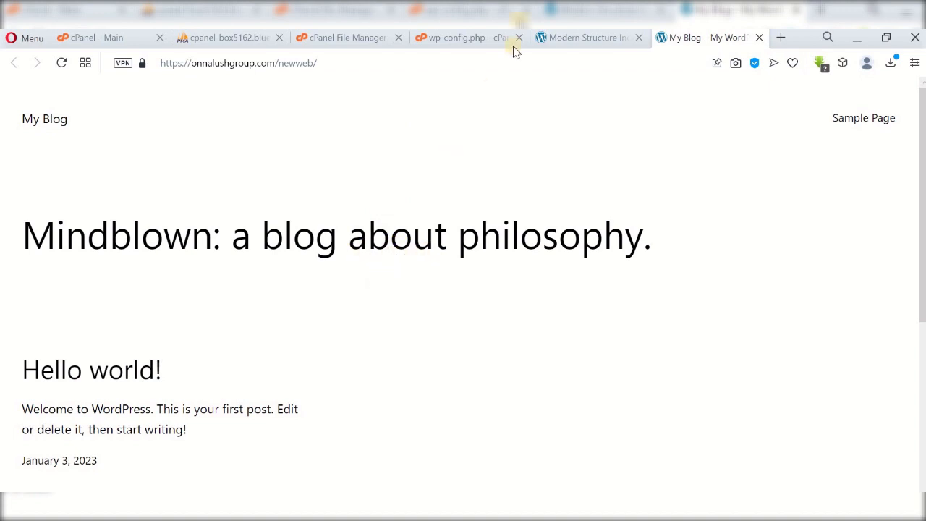
In File Manager, move all files and folders inside the onnalushgroup/newweb directory to the trash.
left_click(367, 41)
left_click(342, 184)
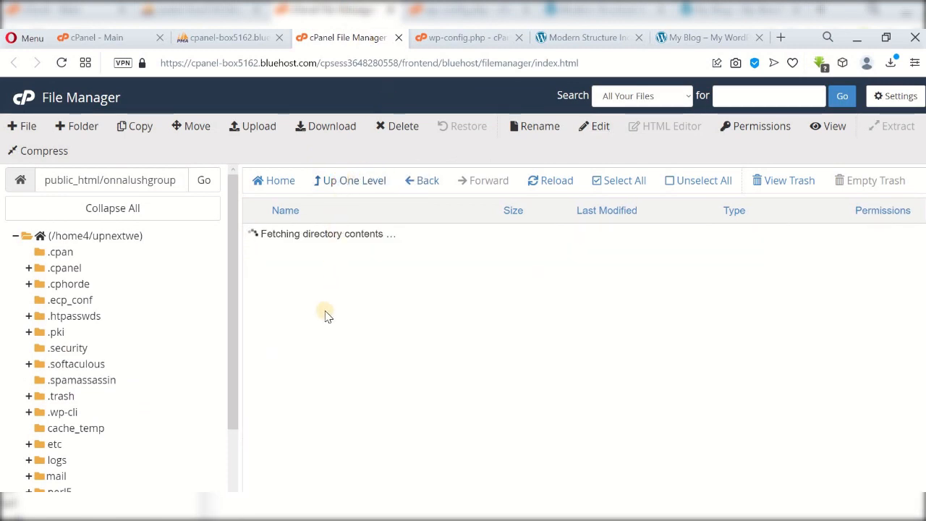
scroll(313, 340, "down", 1)
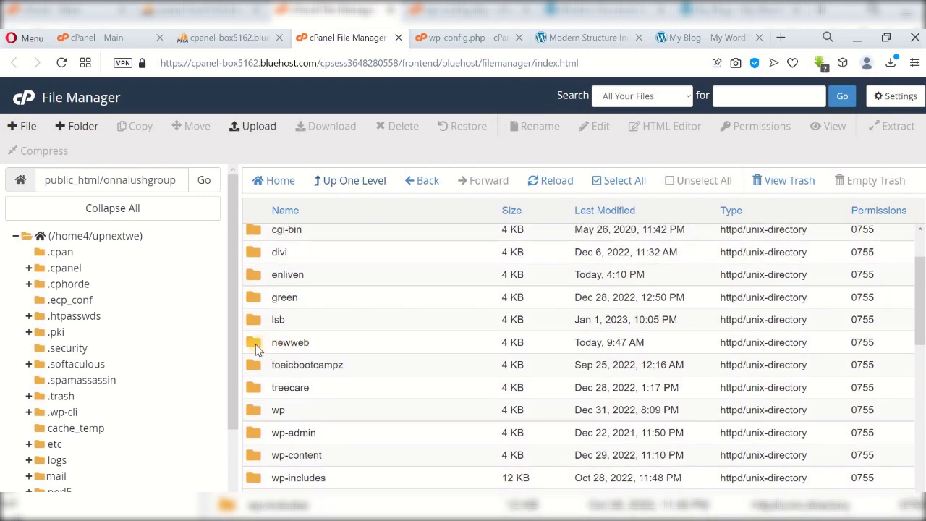
double_click(255, 343)
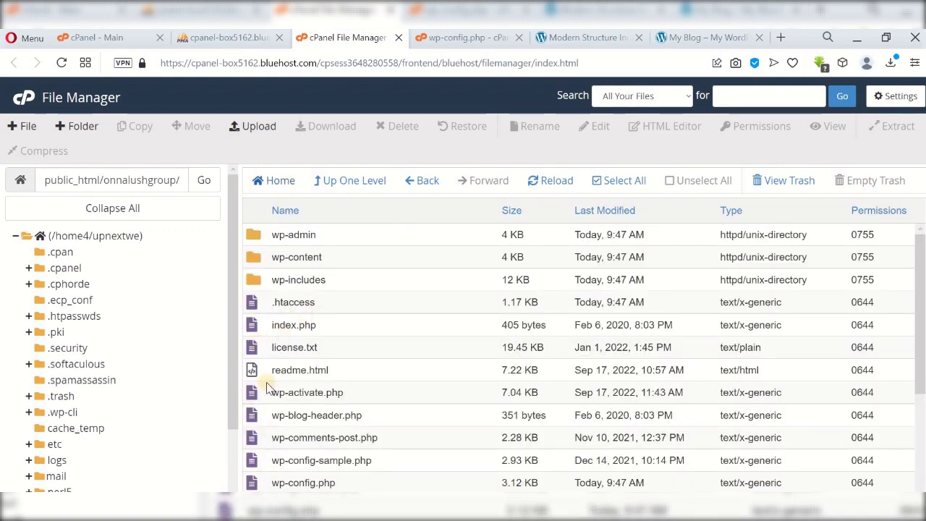
left_click(607, 181)
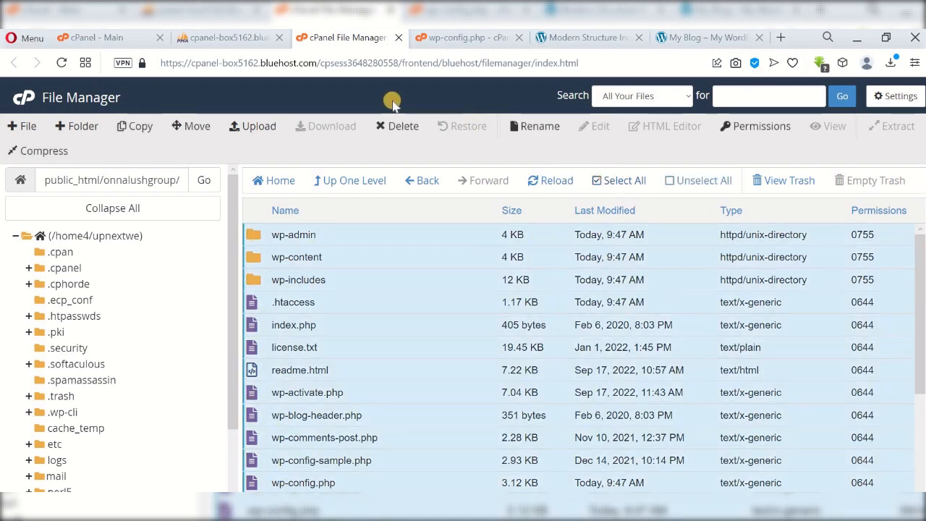
left_click(401, 128)
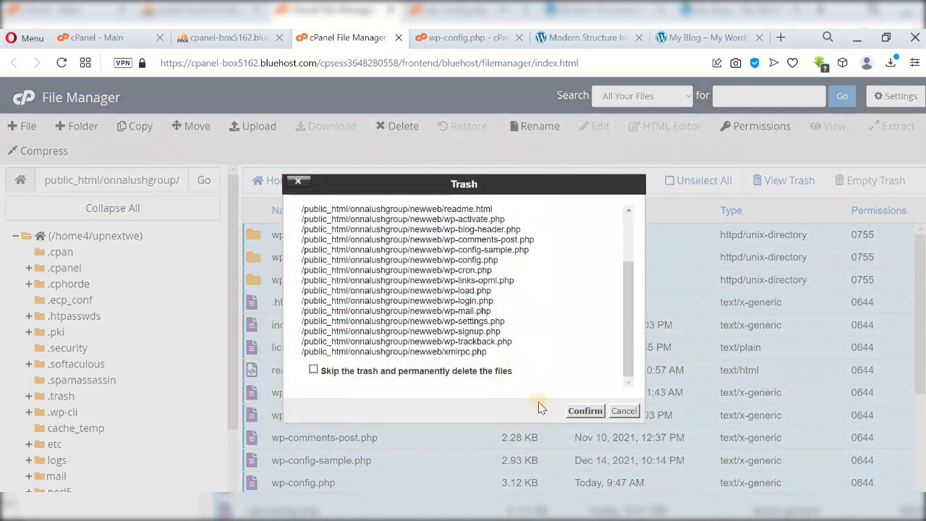
left_click(583, 411)
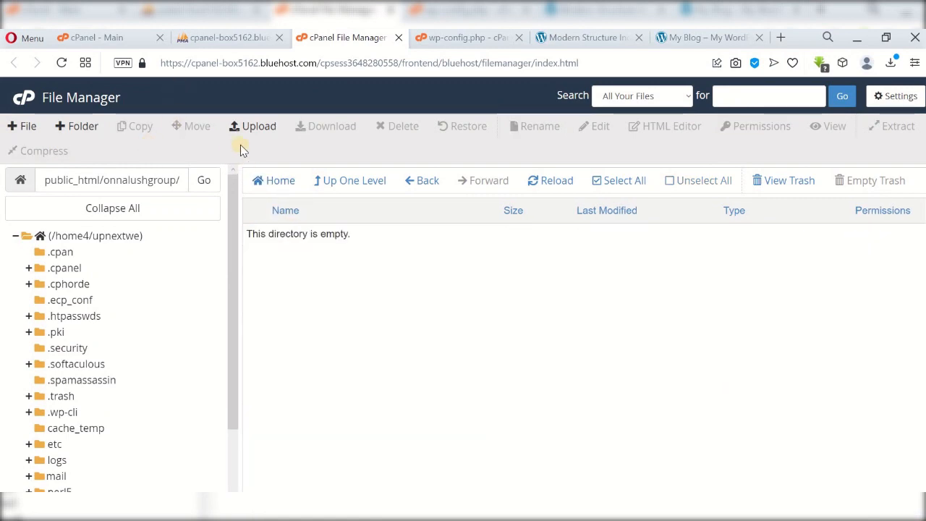
Upload backup.zip from the local Downloads folder into the newweb directory.
left_click(254, 129)
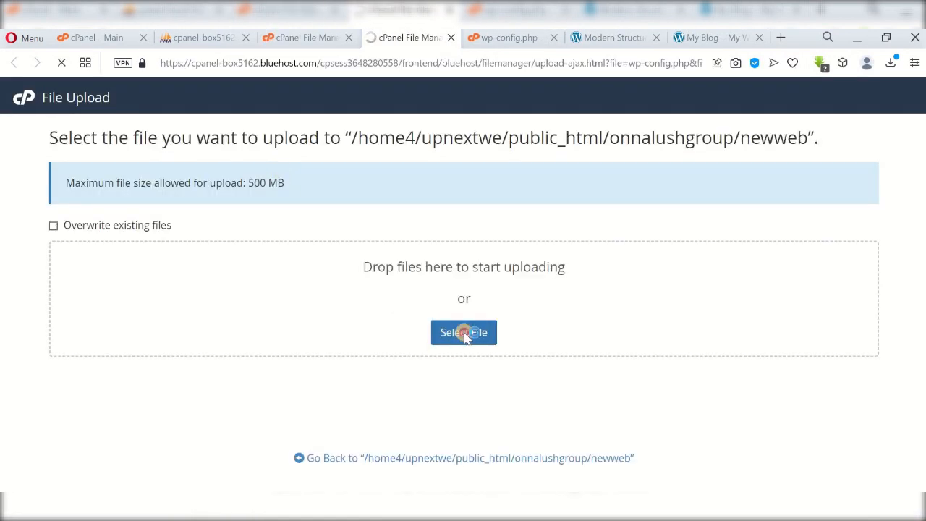
left_click(443, 332)
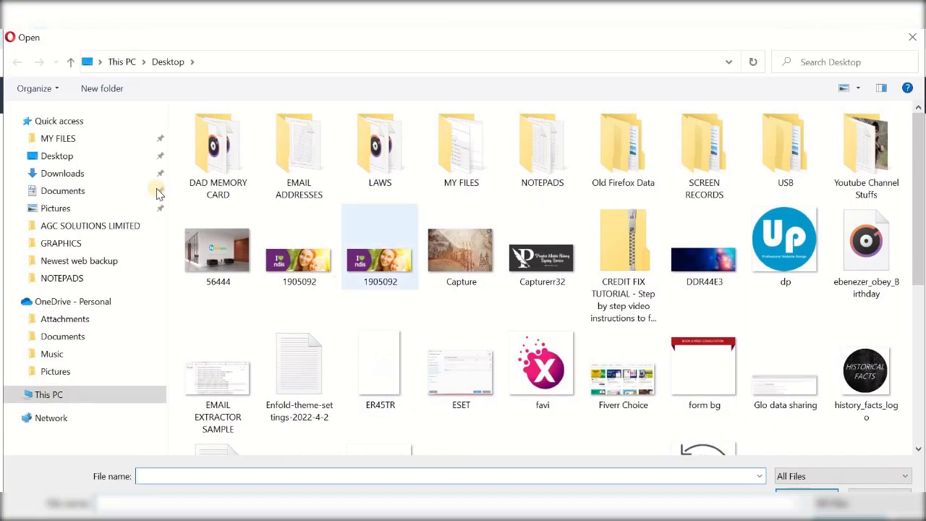
scroll(72, 159, "up", 2)
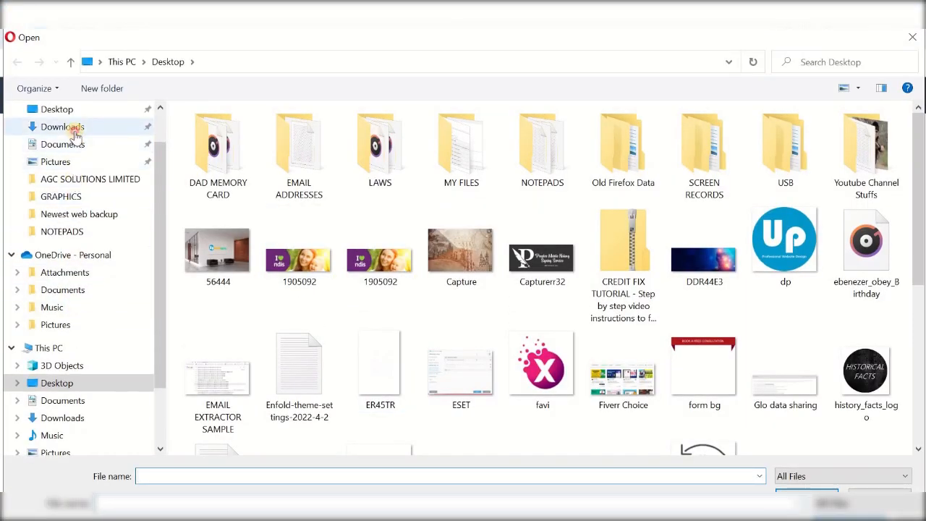
left_click(73, 127)
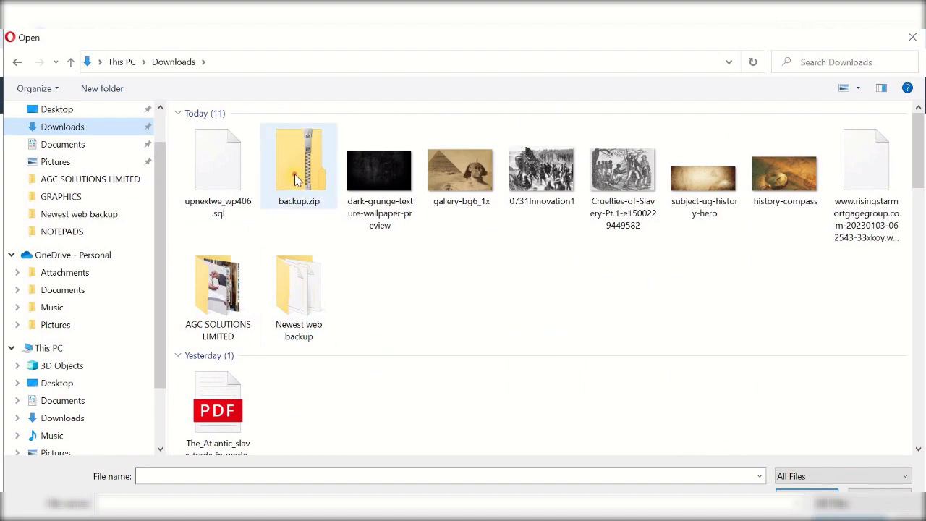
left_click(298, 190)
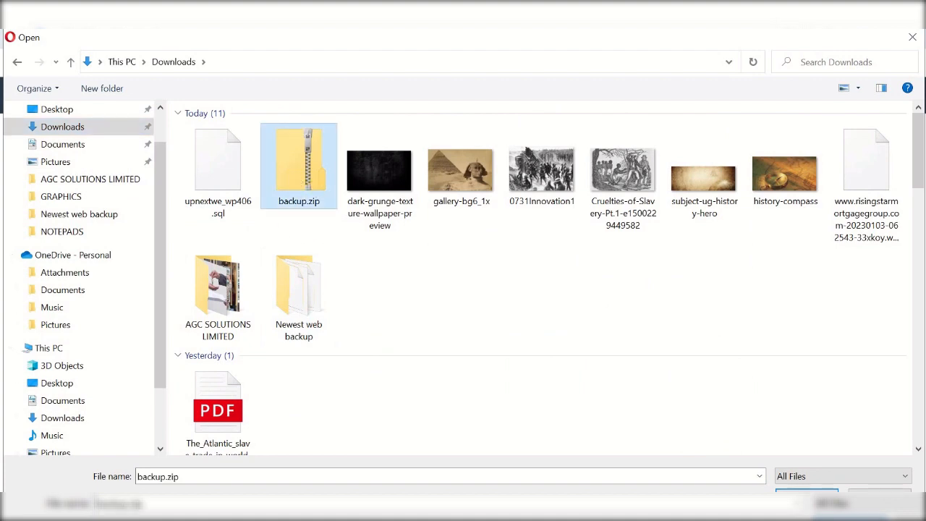
left_click(799, 491)
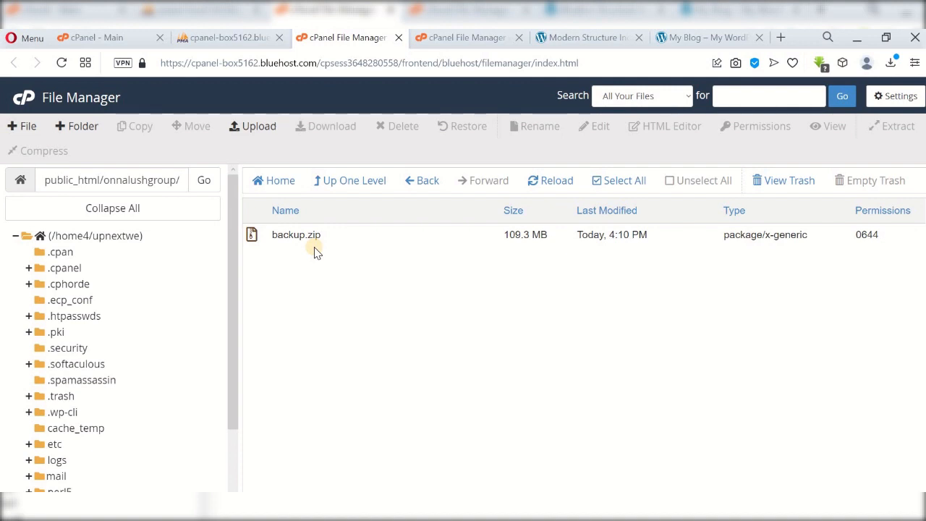
Extract backup.zip into /public_html/onnalushgroup/newweb.
left_click(254, 236)
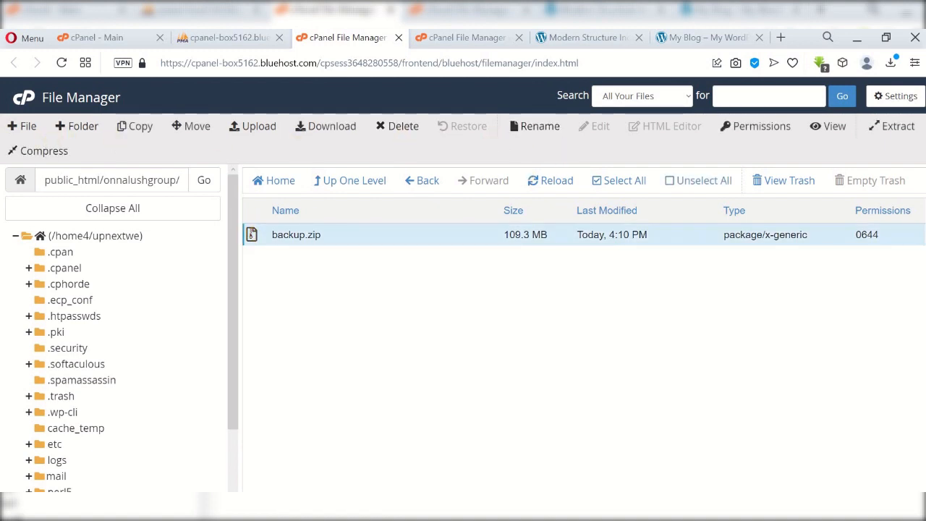
left_click(896, 130)
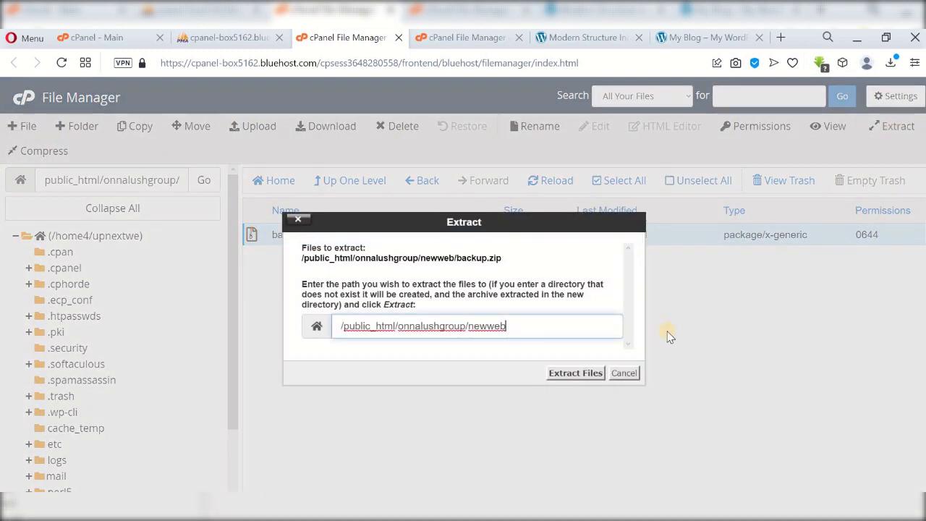
left_click(579, 372)
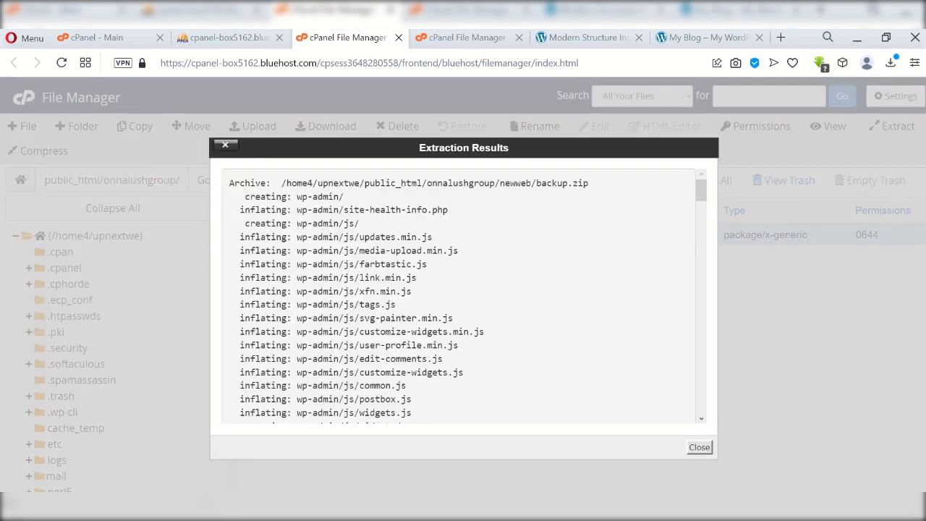
Dismiss the extraction results and refresh the newweb folder listing to review the extracted WordPress files.
left_click(700, 448)
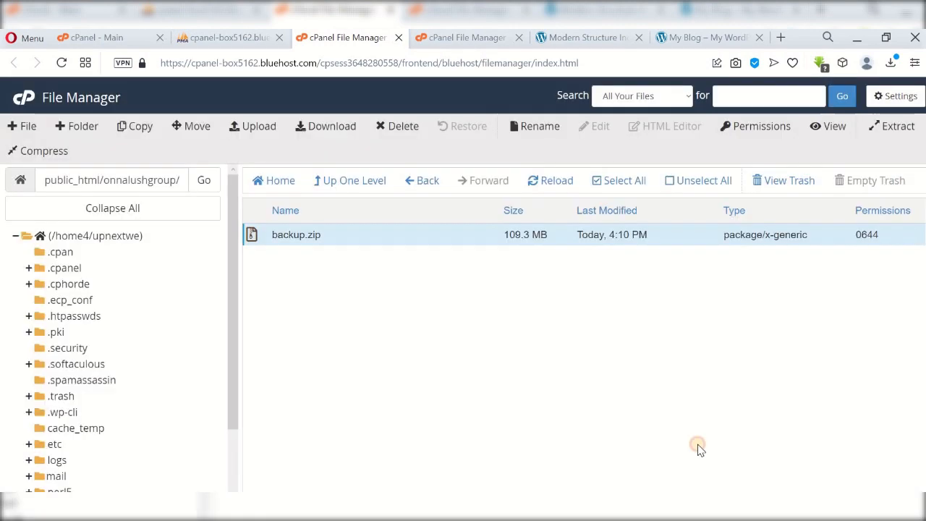
left_click(557, 181)
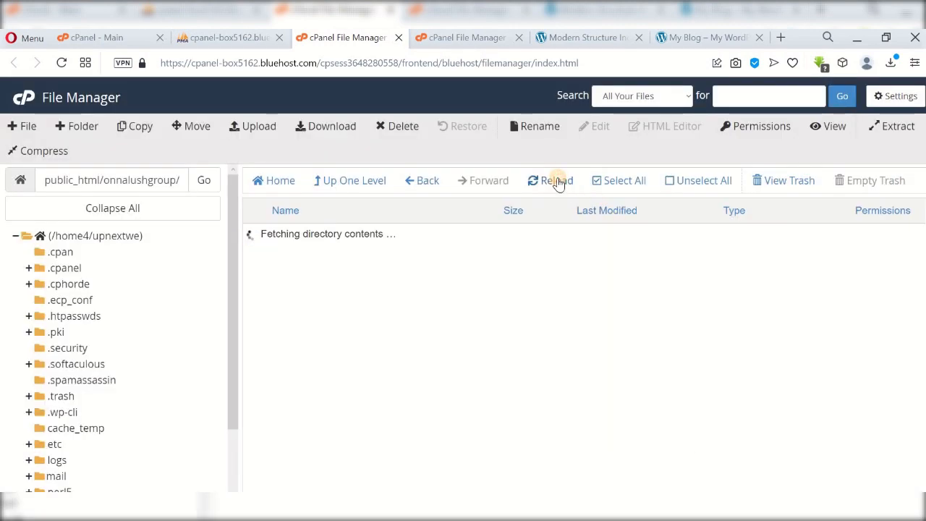
scroll(369, 342, "down", 3)
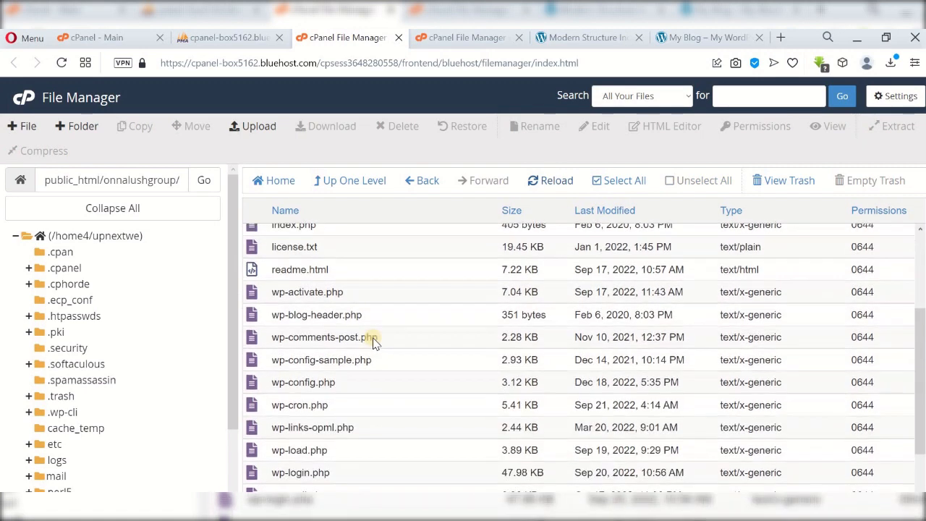
scroll(372, 341, "up", 3)
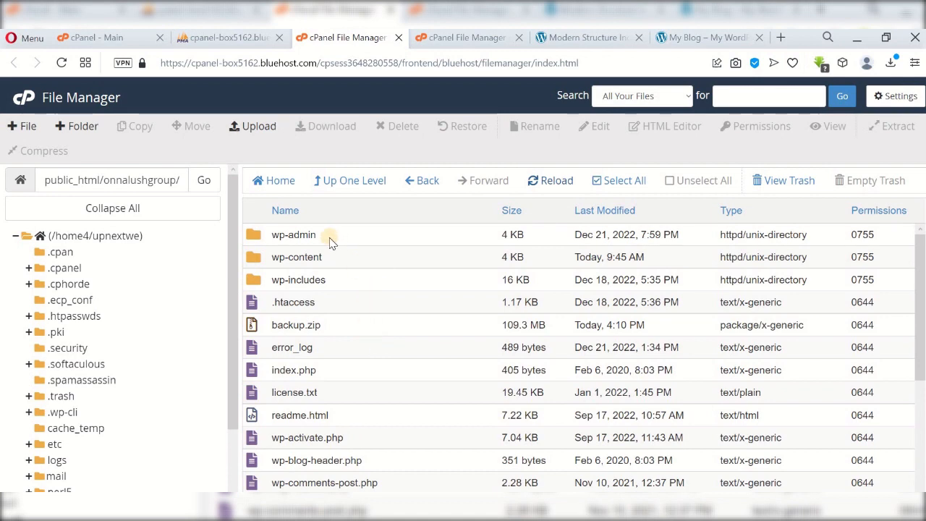
In cPanel's MySQL Databases, create a new database named newweb with the upnextwe_ prefix and return to the database overview.
left_click(126, 43)
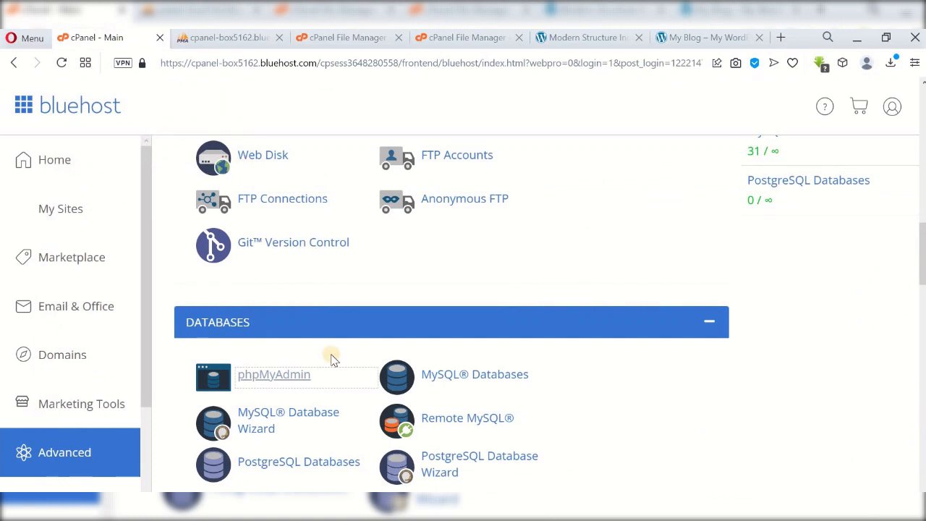
left_click(465, 377)
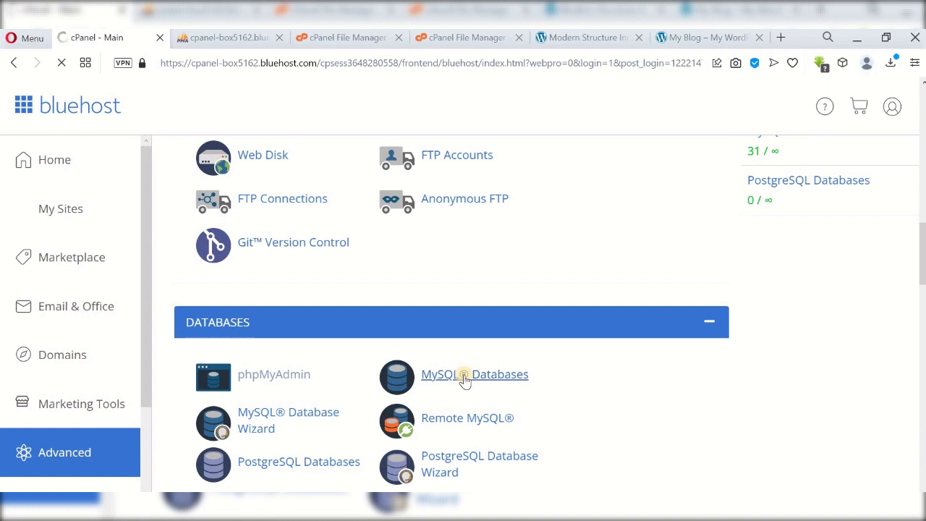
scroll(323, 282, "down", 2)
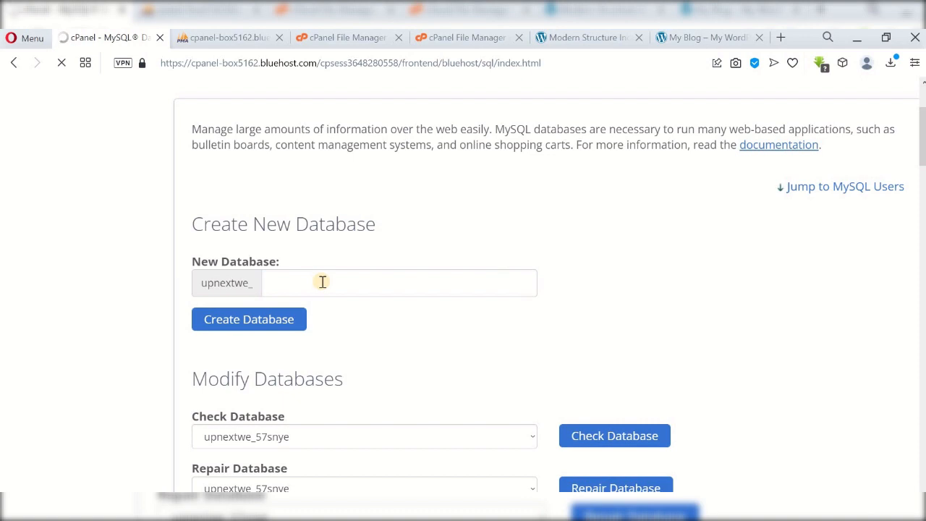
left_click(323, 282)
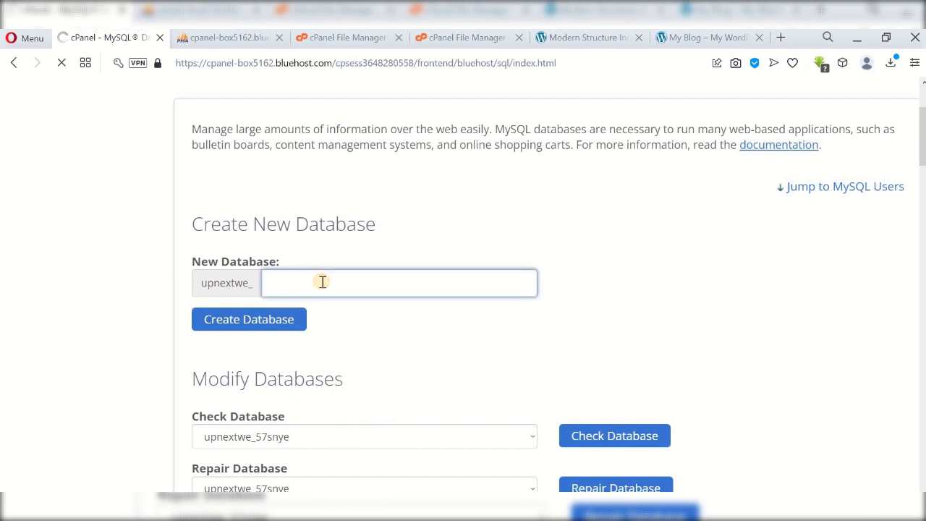
type("newweb")
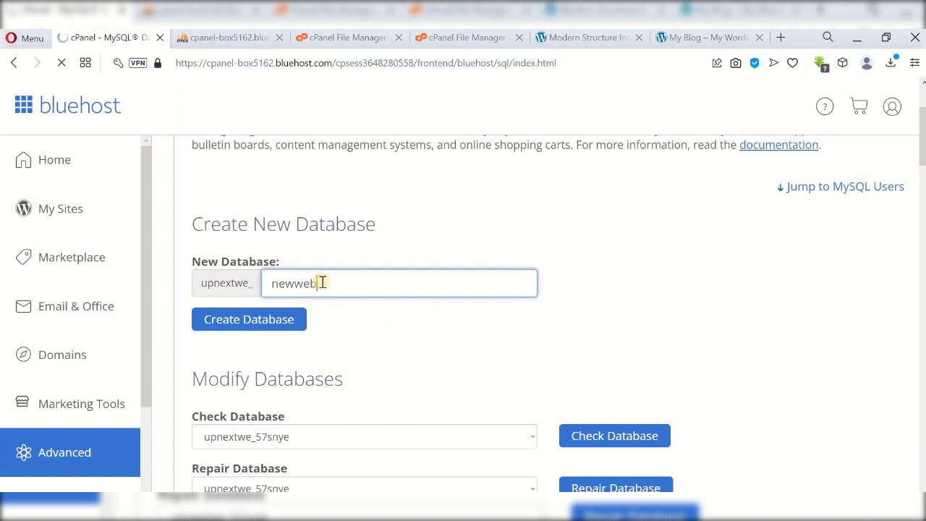
left_click(250, 320)
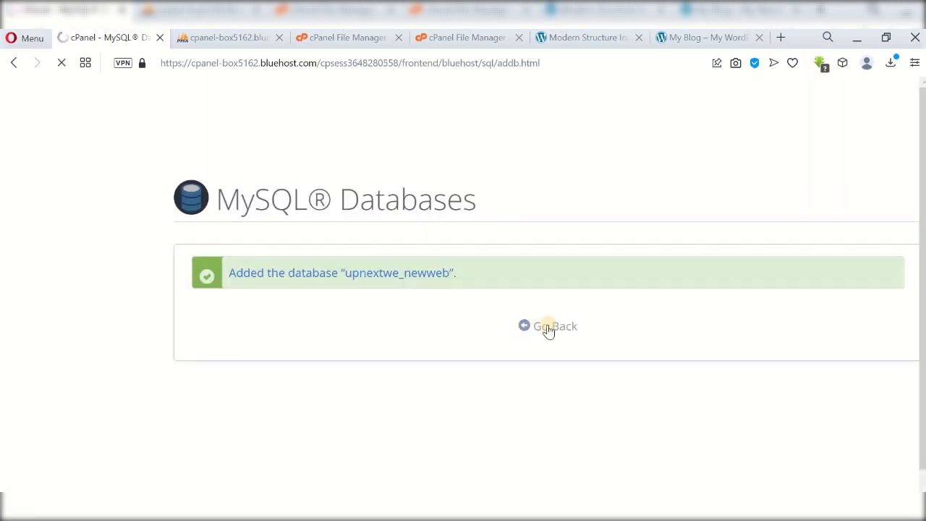
left_click(544, 331)
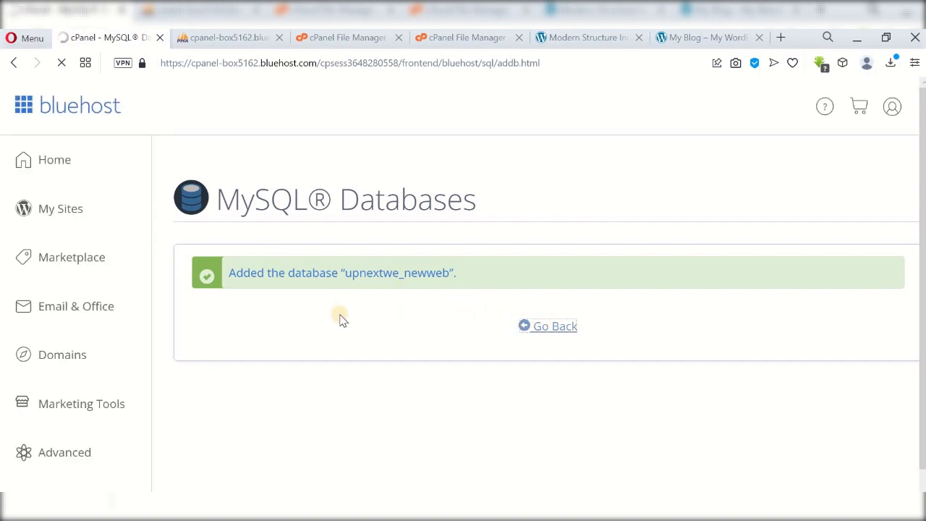
Replace the prefilled username for the new MySQL user with newweb.
scroll(340, 312, "down", 7)
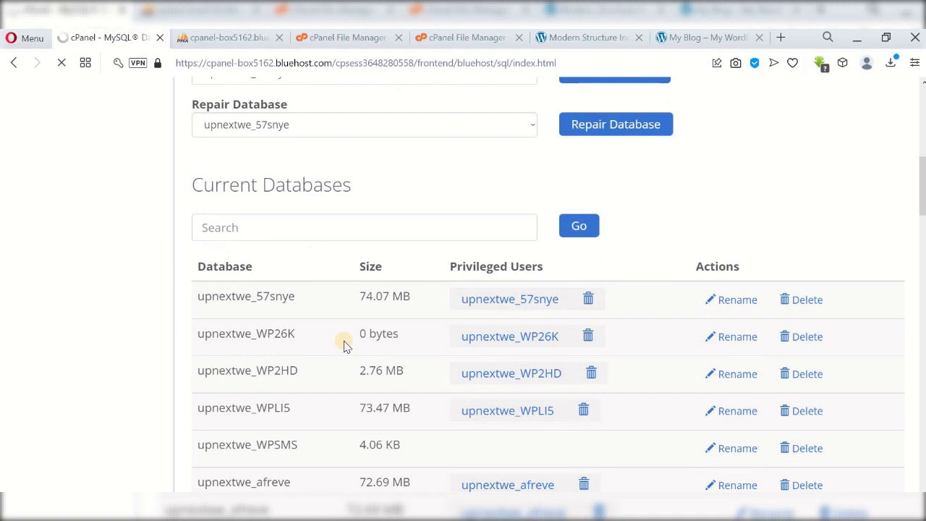
scroll(345, 346, "down", 4)
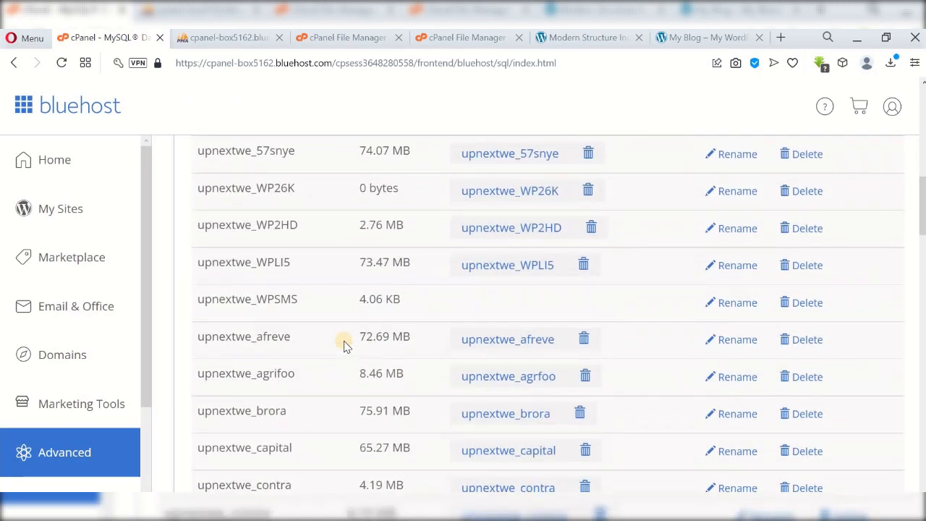
scroll(343, 343, "down", 6)
left_click(311, 275)
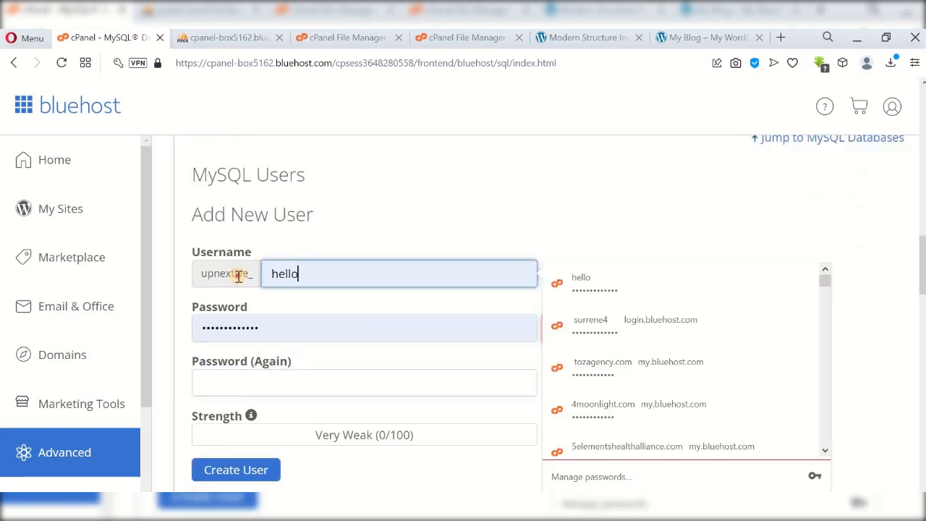
left_click_drag(311, 275, 238, 276)
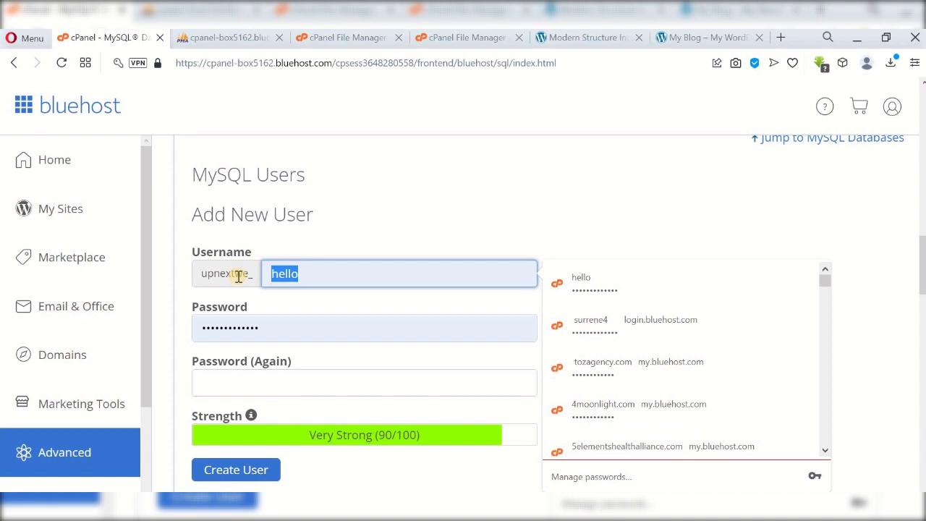
type("newweb")
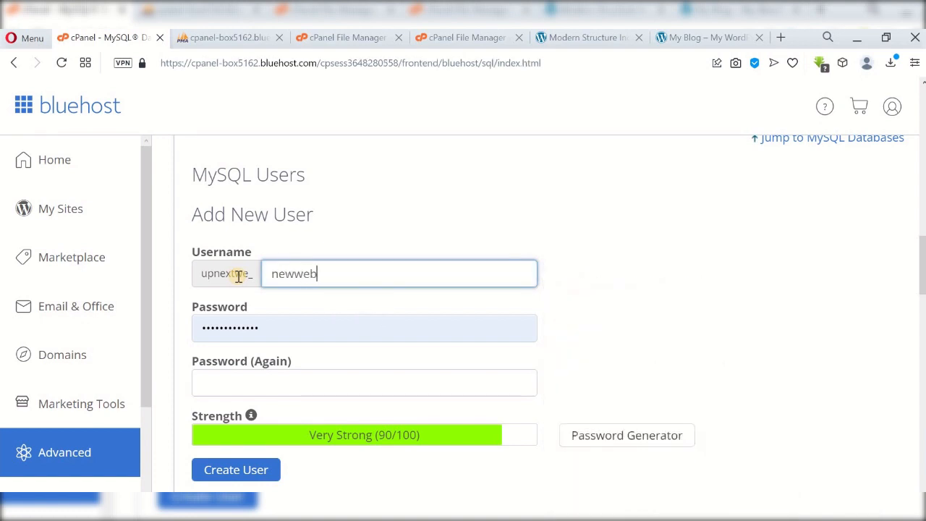
Generate a password for the new MySQL user, copy it, confirm it is stored safely and use it.
left_click(600, 438)
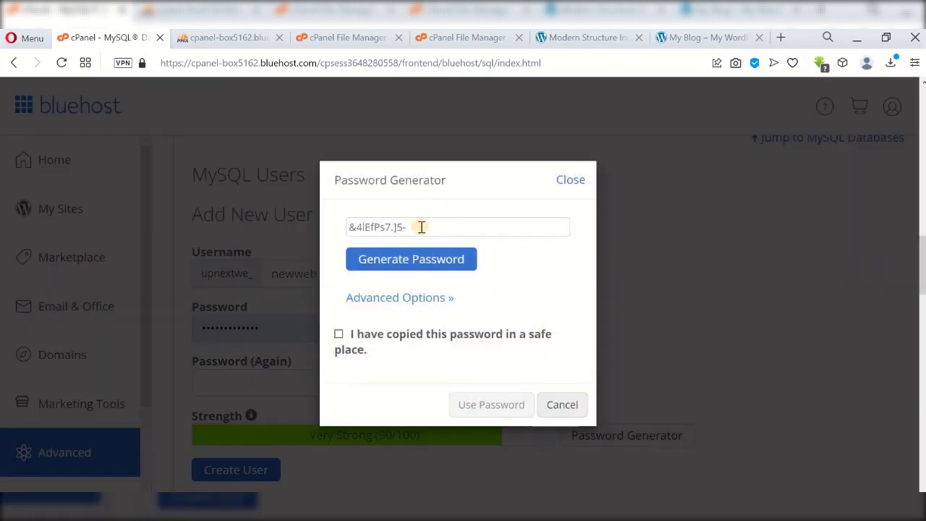
left_click(420, 227)
key("ctrl+c")
key("BackSpace")
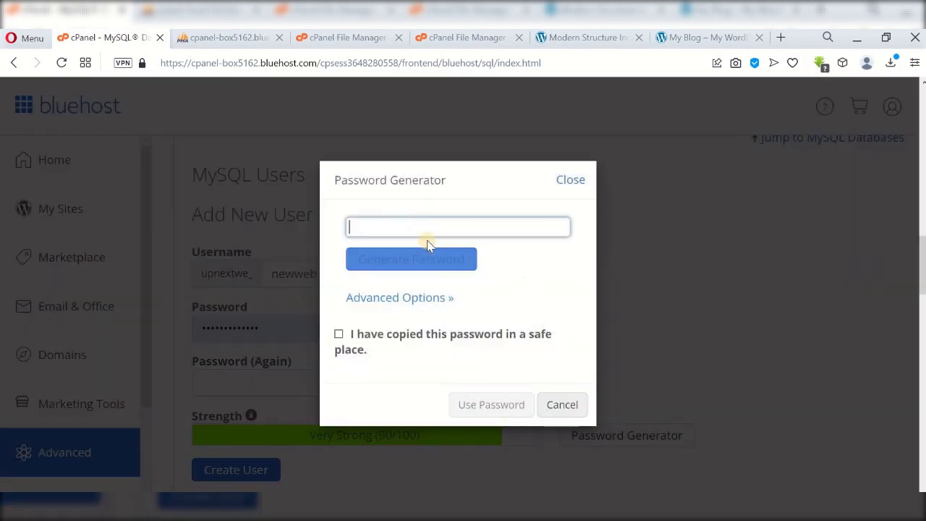
key("ctrl+v")
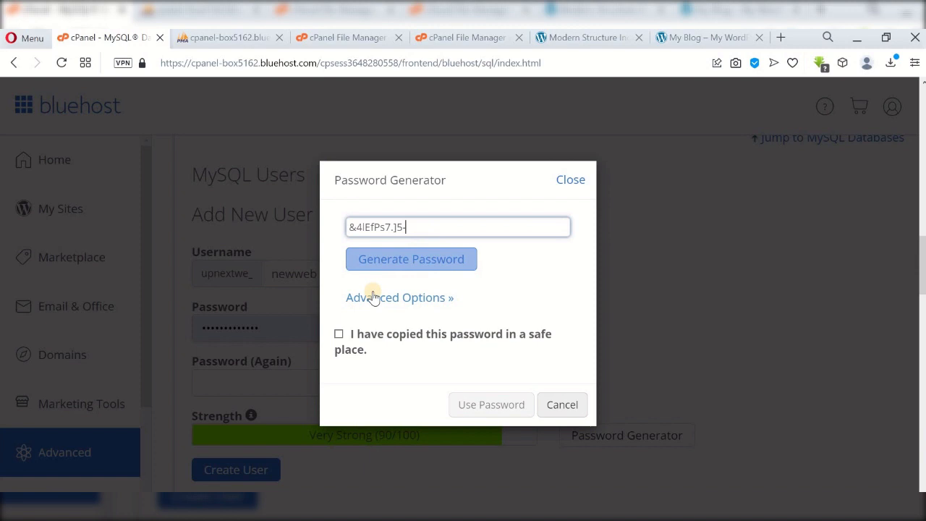
left_click(338, 337)
left_click(488, 406)
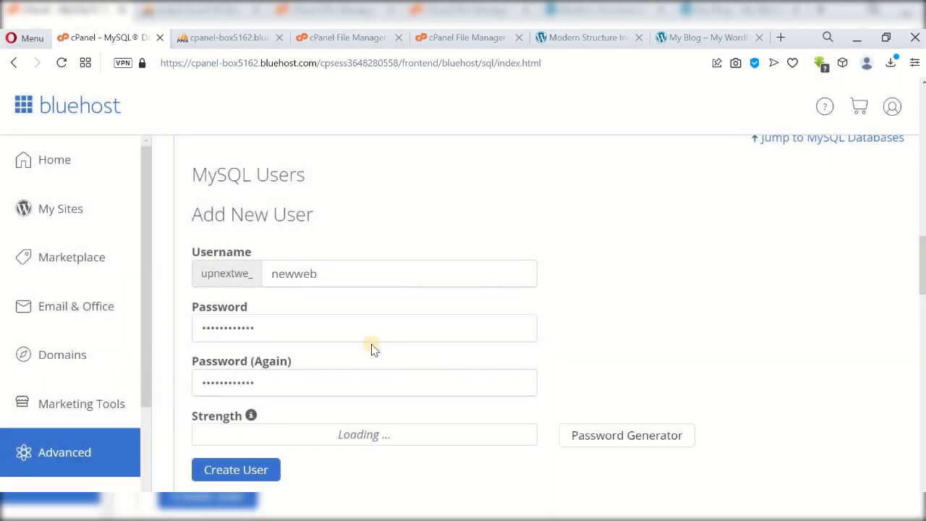
Switch to Notepad and replace the note's whole text with the copied database user password.
key("alt+Tab")
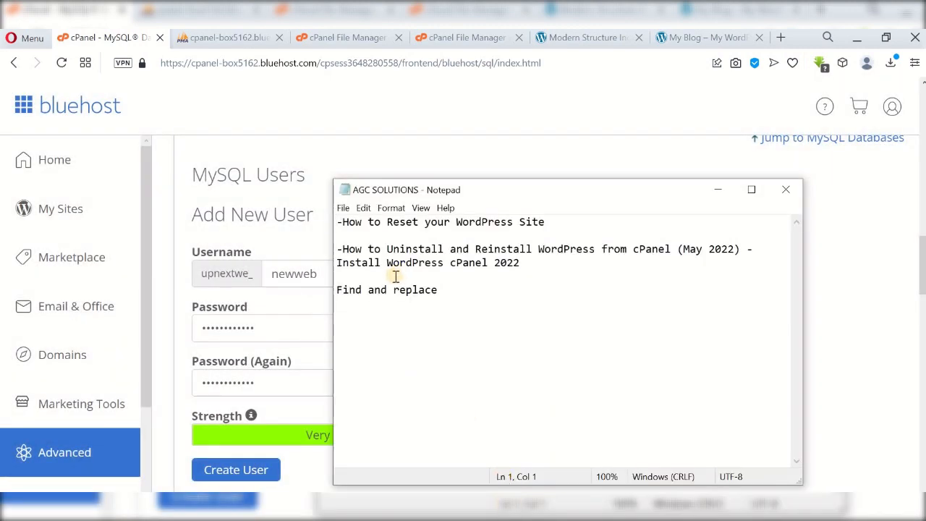
key("ctrl+a")
key("ctrl+v")
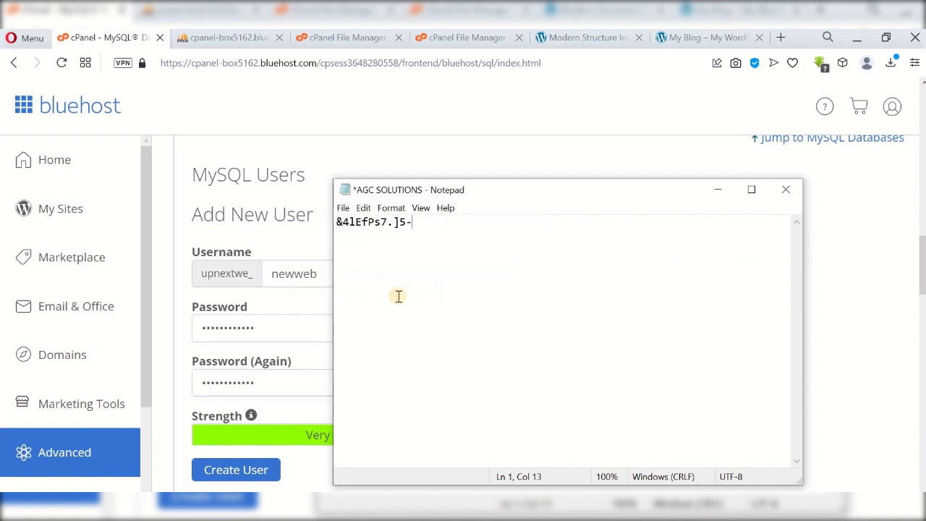
left_click(413, 138)
Create the MySQL user, record its username upnextwe_newweb below the password in Notepad, and return to the MySQL Databases overview.
scroll(245, 411, "down", 2)
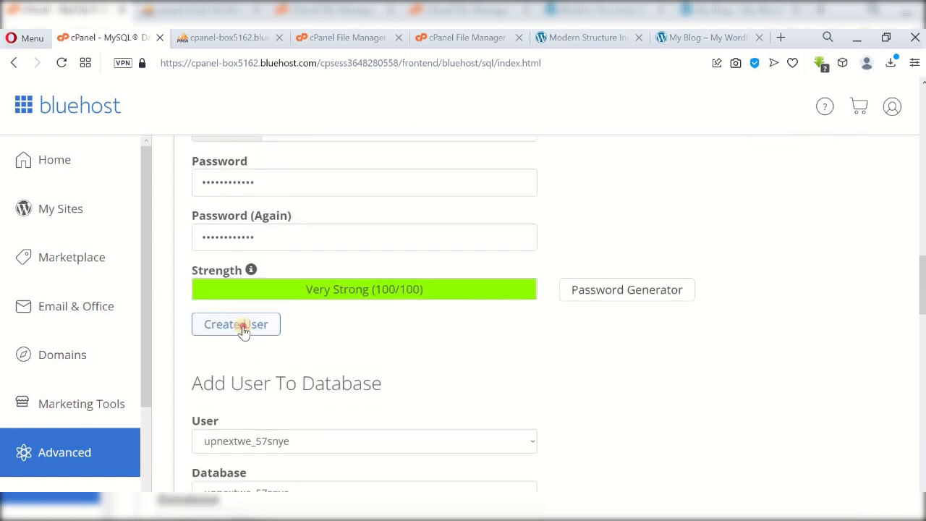
left_click(242, 326)
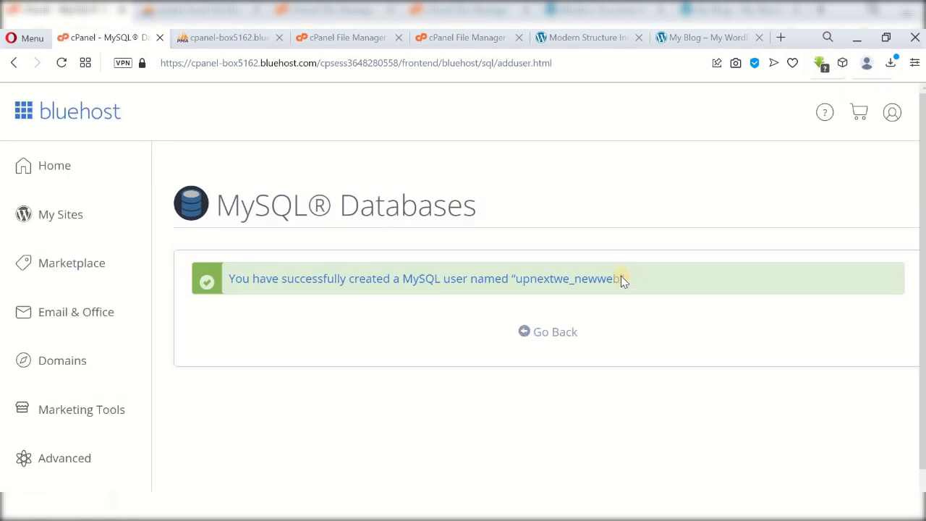
left_click_drag(620, 299, 522, 301)
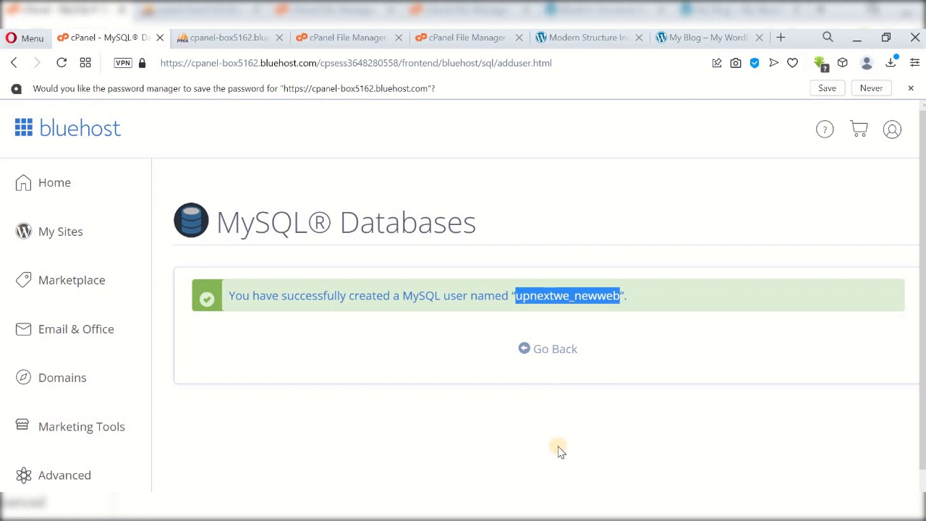
left_click(512, 505)
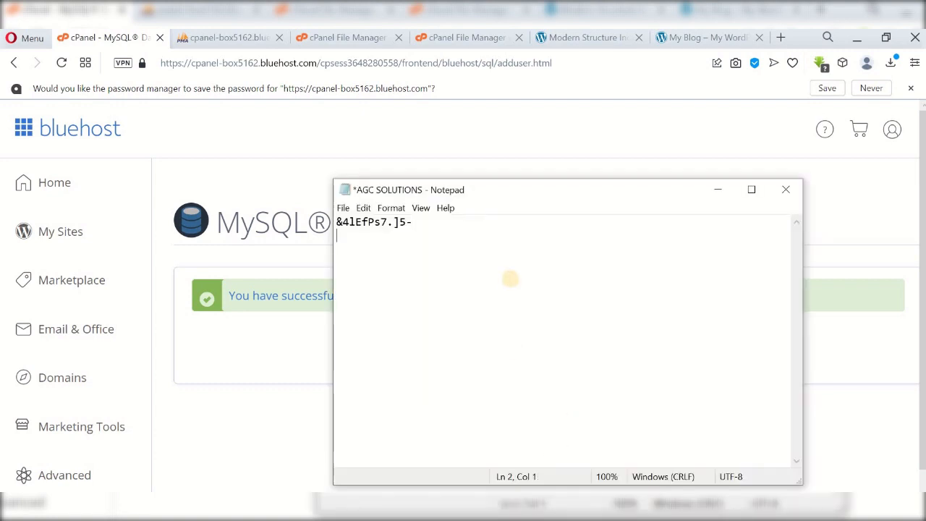
type("upnextwe_newweb")
left_click(429, 135)
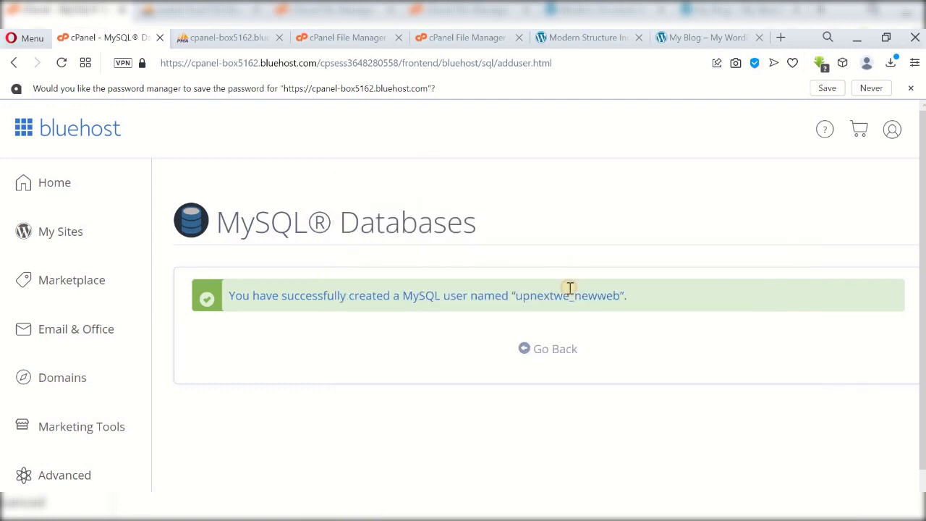
left_click(558, 350)
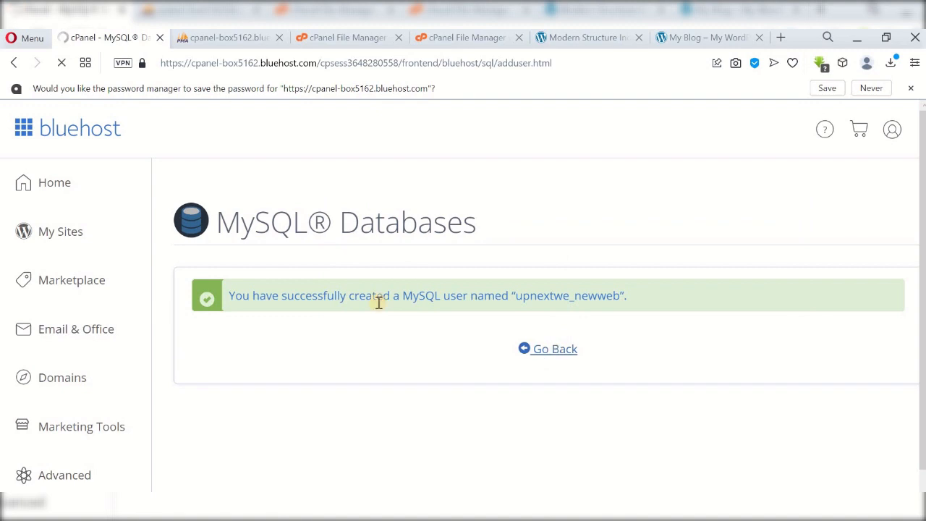
Add the MySQL user upnextwe_newweb to the database upnextwe_newweb.
scroll(328, 362, "down", 10)
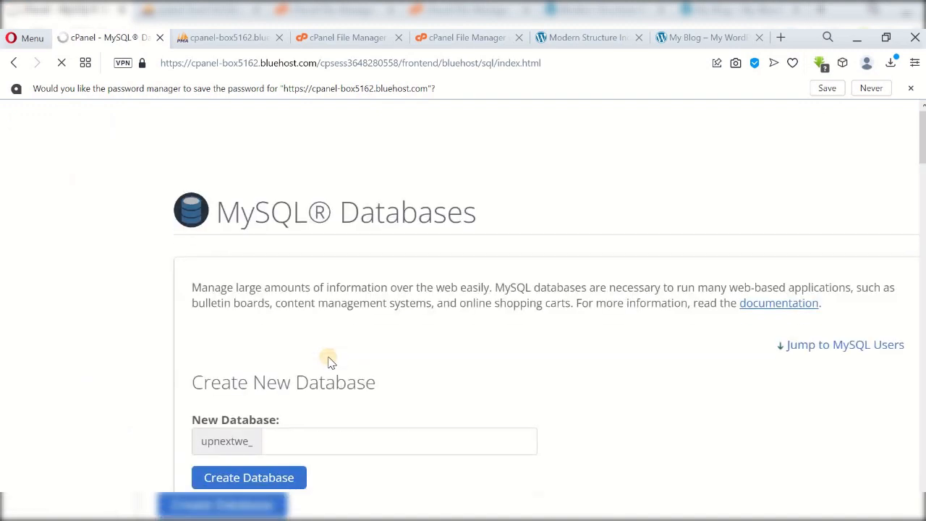
scroll(328, 362, "up", 5)
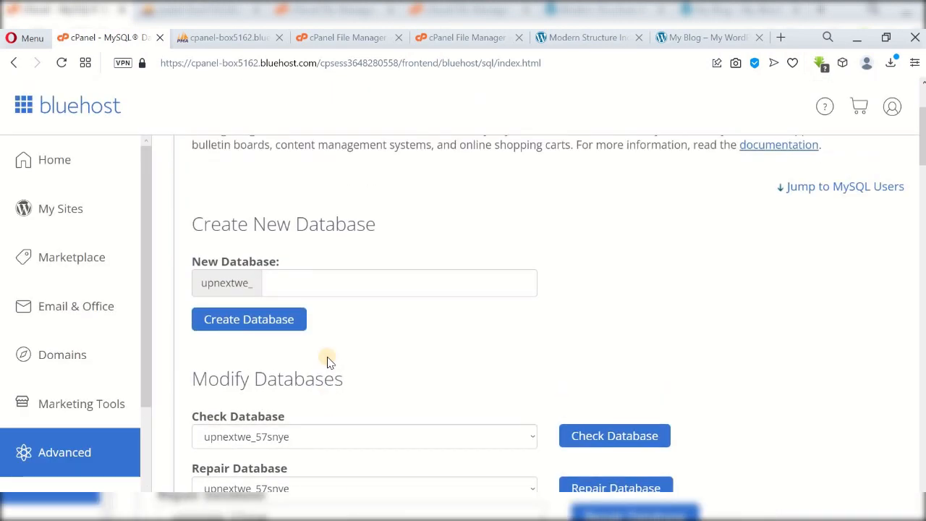
scroll(324, 360, "down", 5)
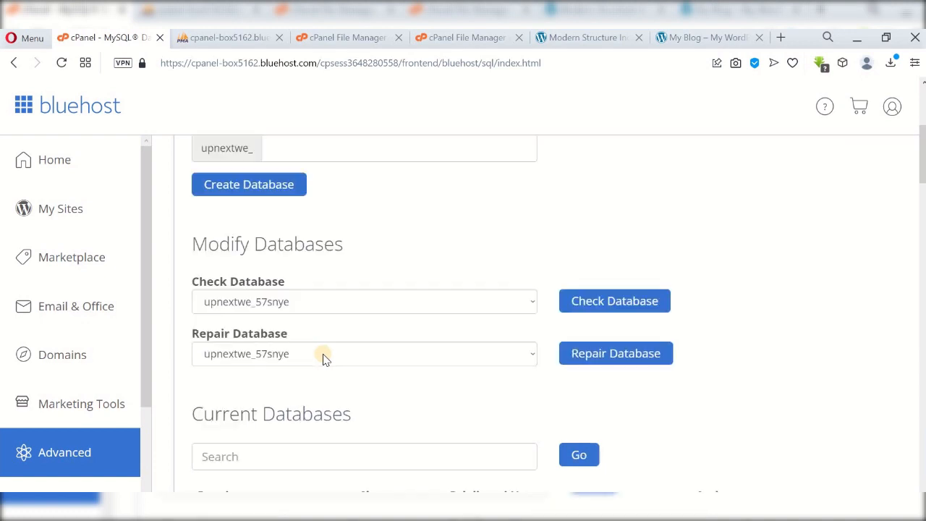
scroll(322, 360, "down", 6)
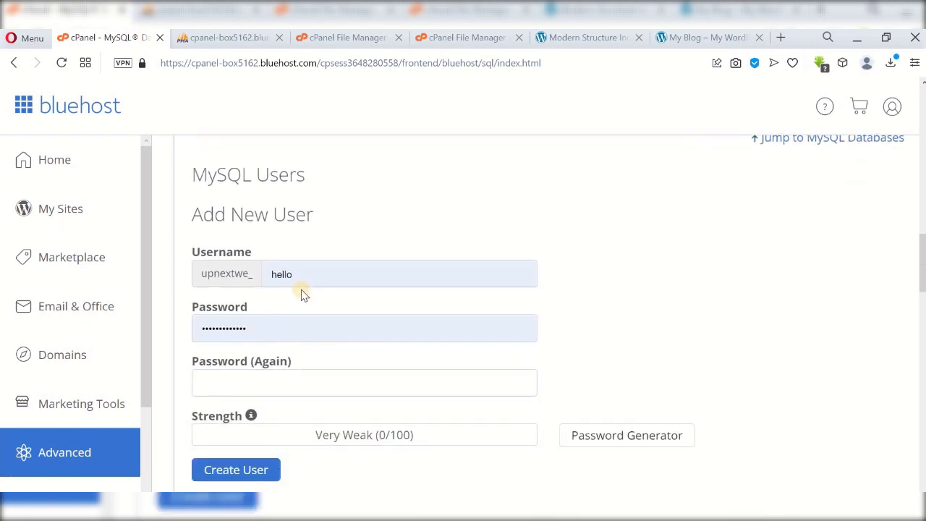
scroll(286, 279, "down", 4)
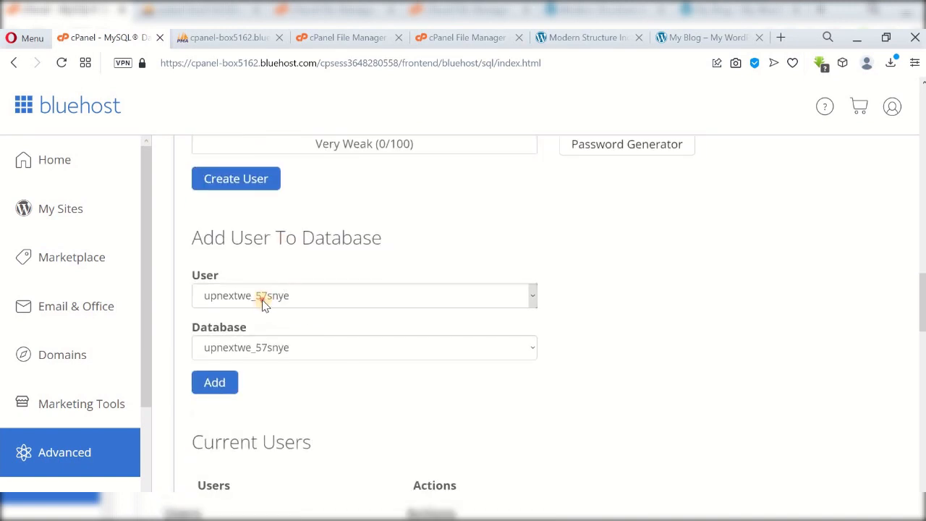
left_click(262, 300)
left_click(206, 299)
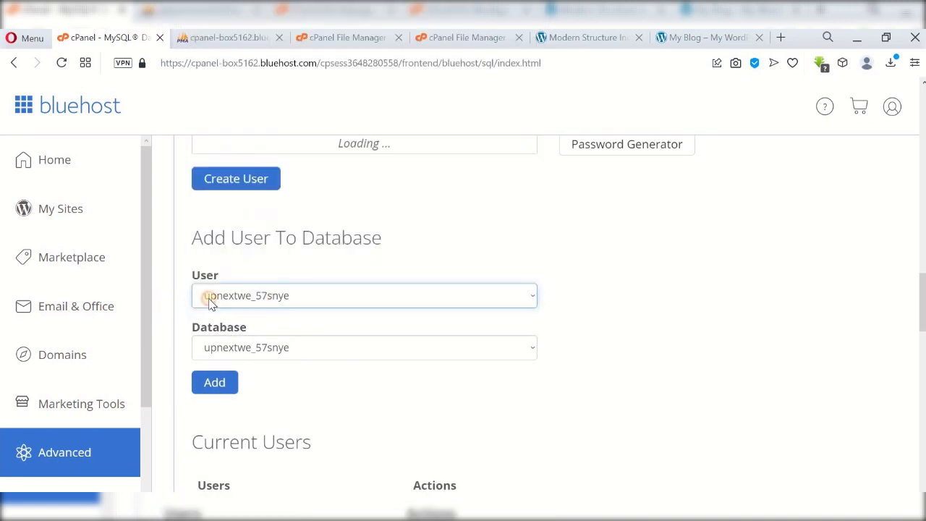
left_click(262, 296)
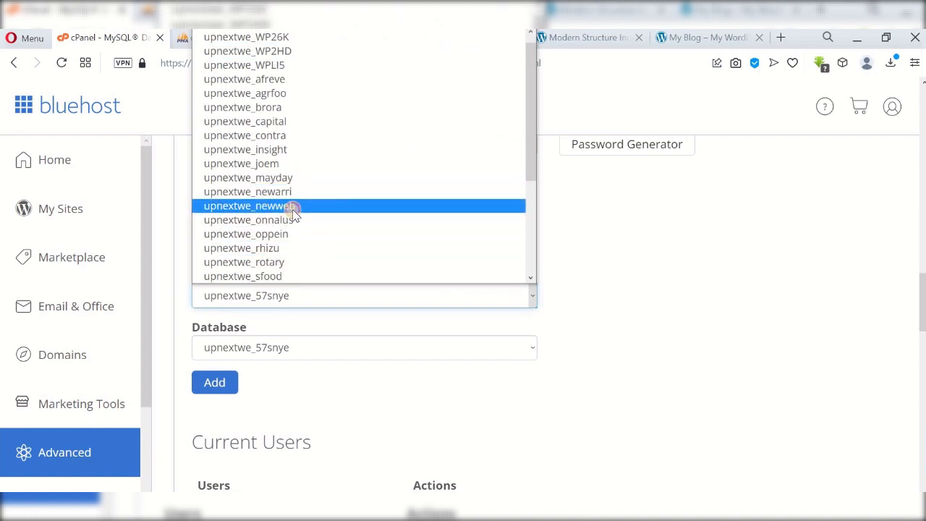
left_click(294, 207)
left_click(294, 350)
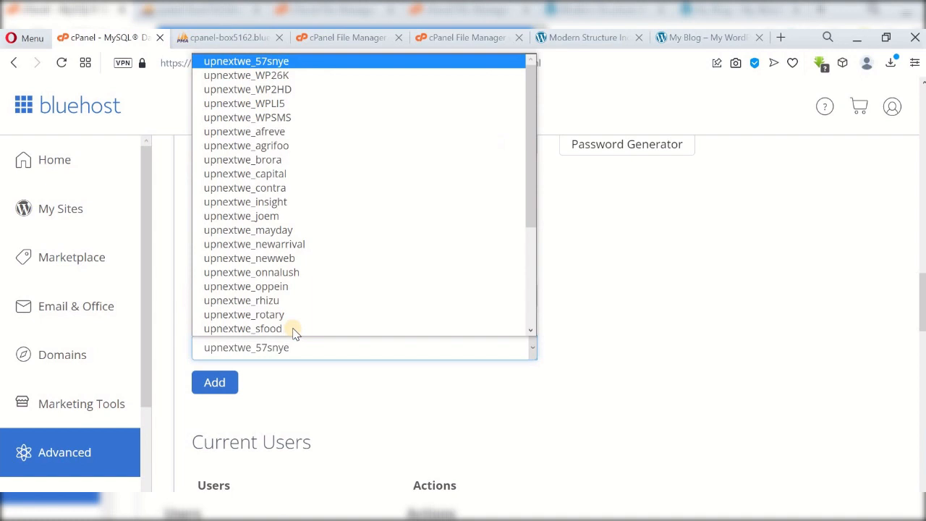
left_click(310, 260)
left_click(217, 382)
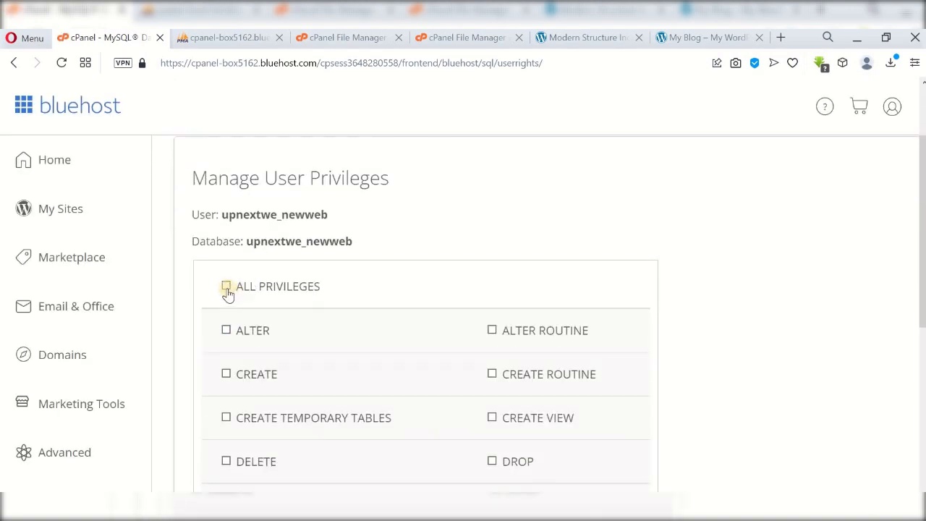
Grant upnextwe_newweb all privileges on the upnextwe_newweb database and save the changes.
scroll(265, 229, "down", 2)
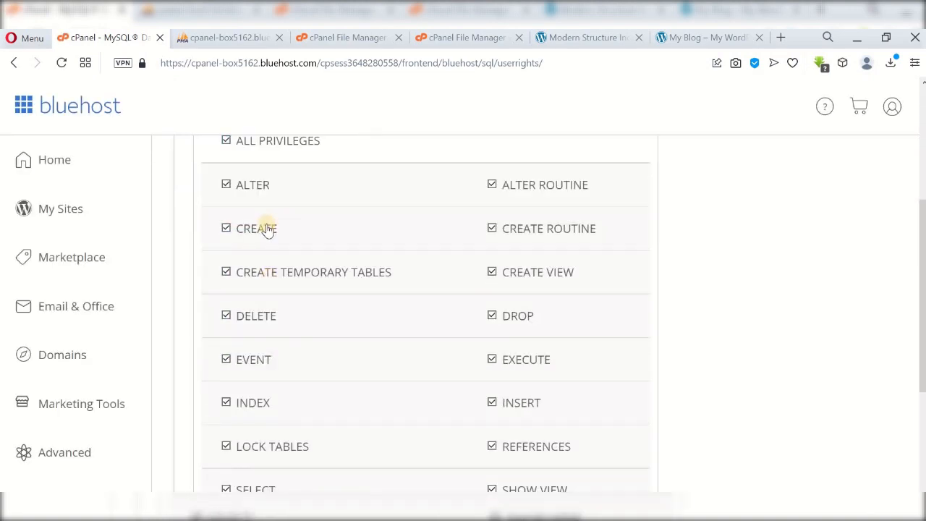
scroll(452, 371, "down", 1)
scroll(448, 372, "down", 3)
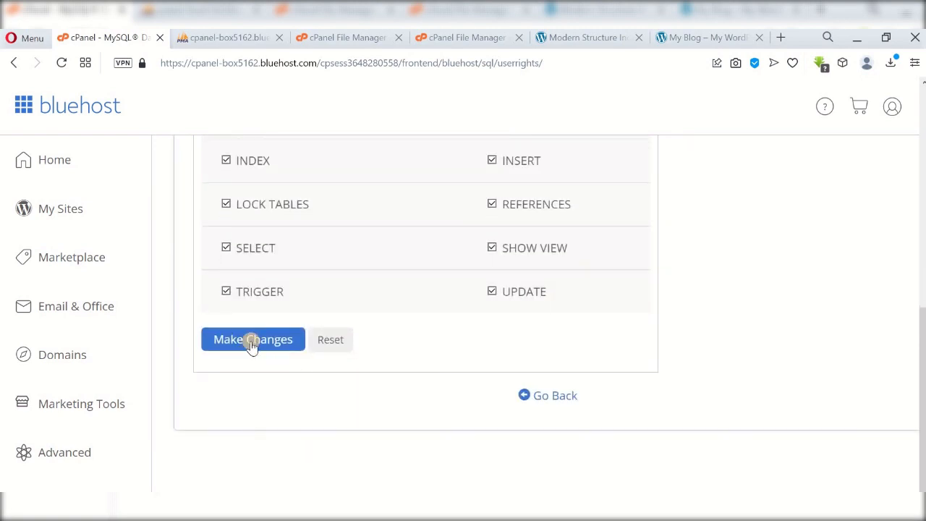
left_click(251, 345)
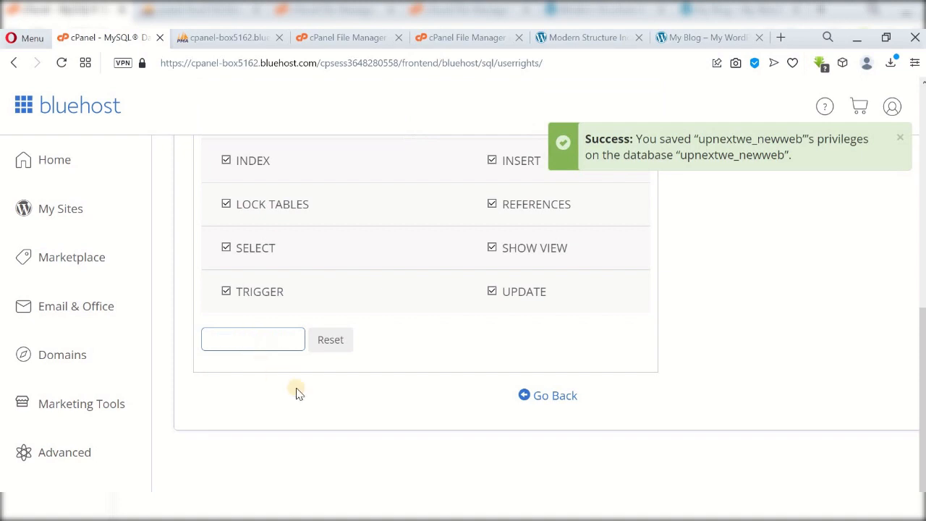
scroll(297, 373, "up", 2)
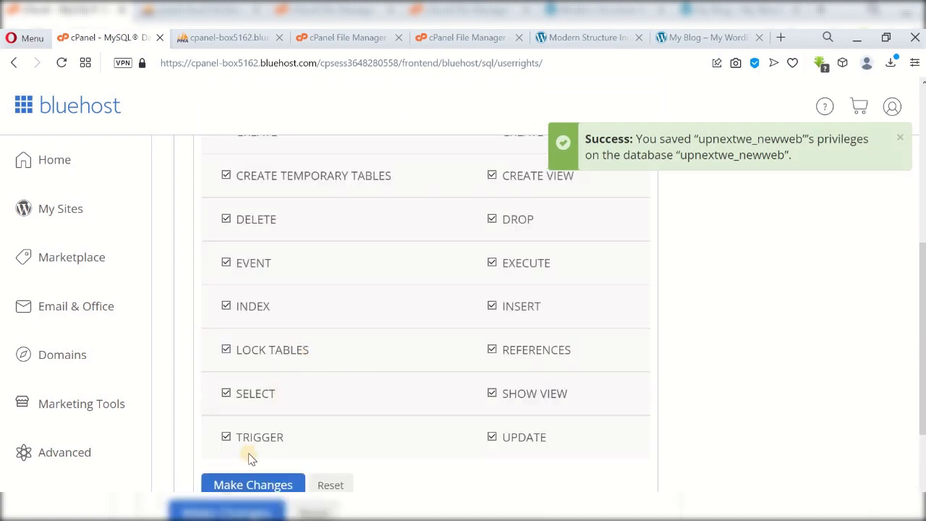
scroll(248, 455, "down", 2)
left_click(280, 352)
scroll(279, 353, "up", 5)
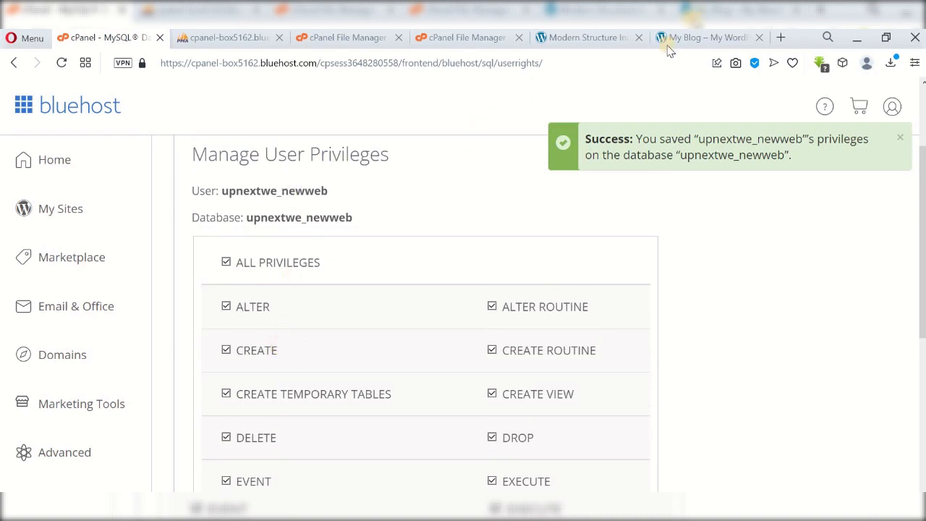
Switch to phpMyAdmin, reload it to refresh the databases, and expand the upnextwe database list.
left_click(697, 38)
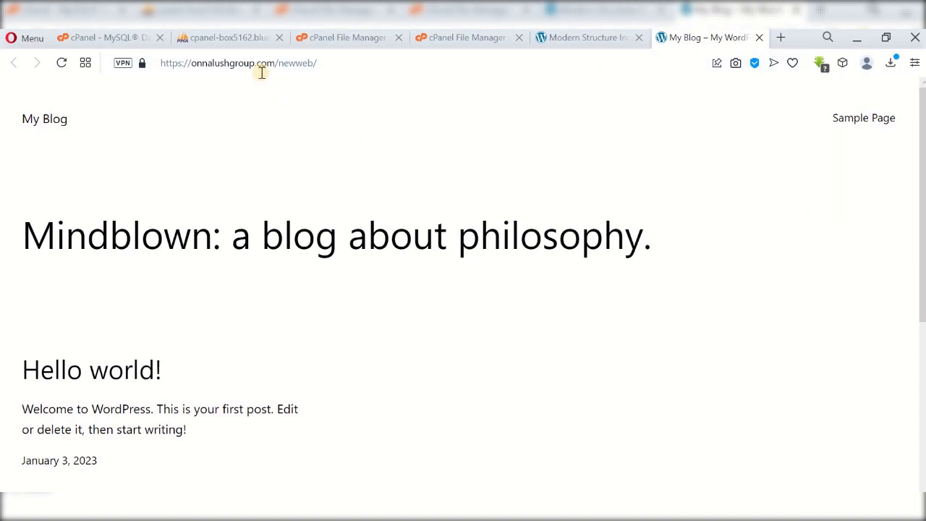
left_click(243, 40)
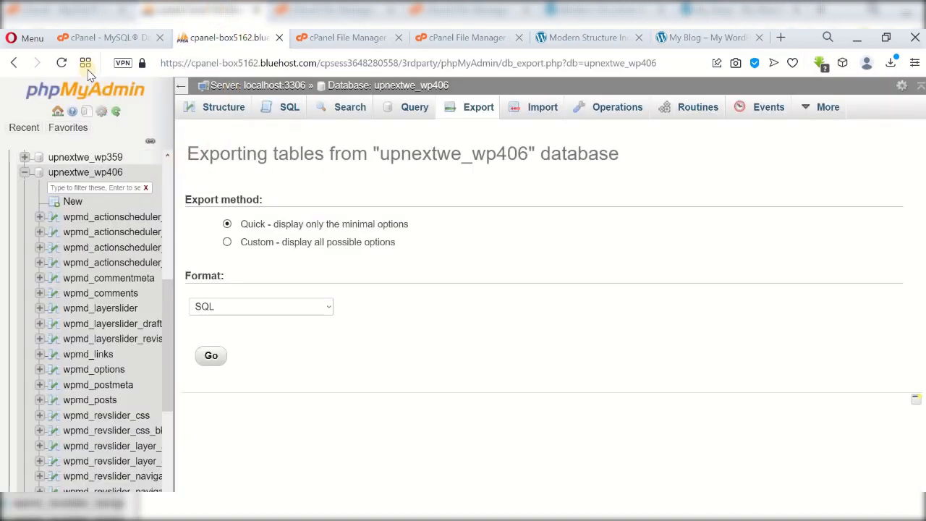
left_click(24, 172)
scroll(45, 268, "up", 3)
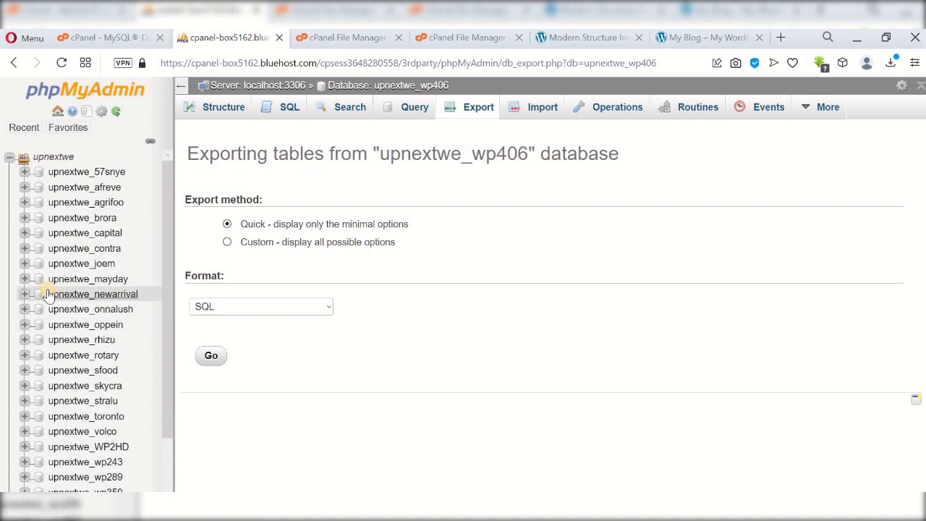
scroll(45, 295, "down", 3)
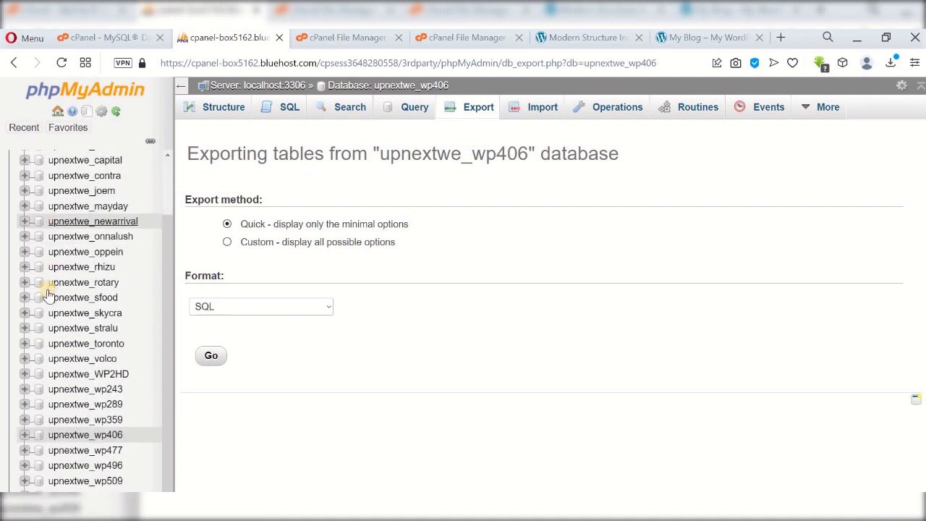
scroll(45, 295, "up", 2)
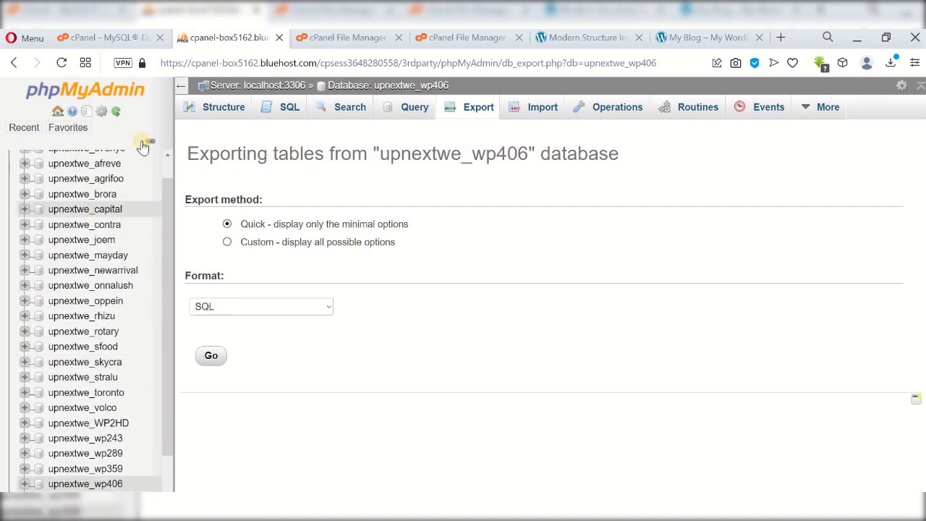
scroll(146, 286, "up", 1)
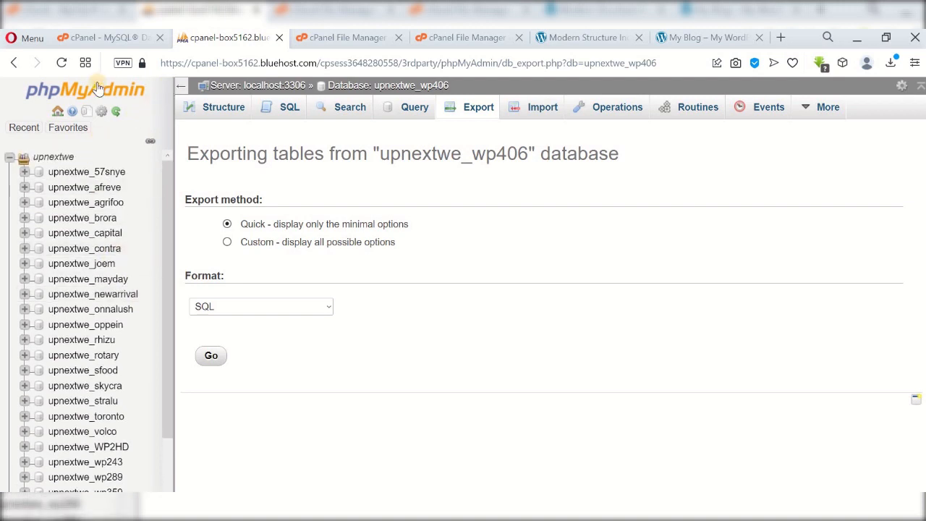
left_click(62, 65)
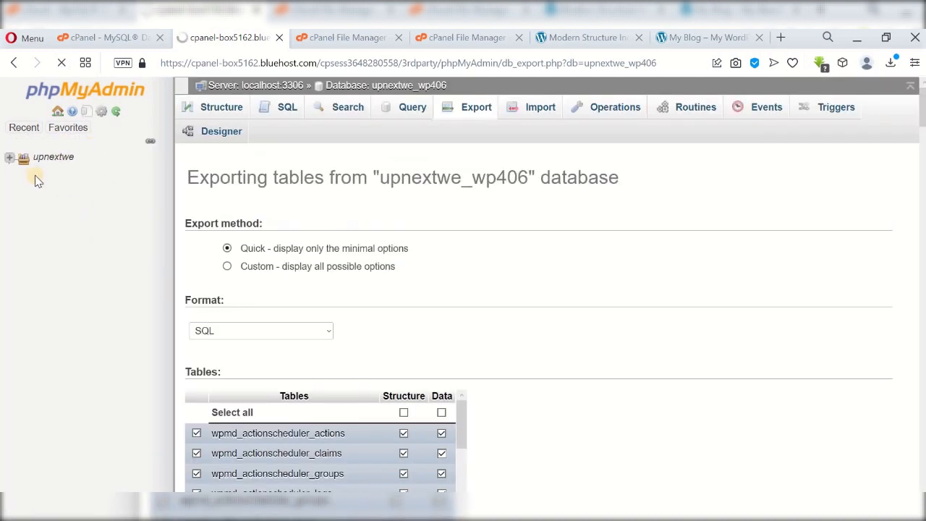
left_click(13, 160)
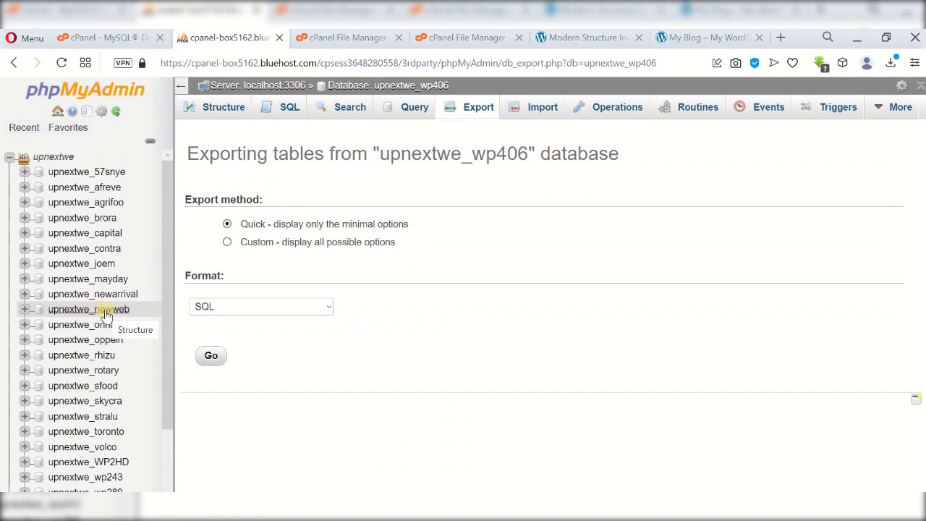
Import the upnextwe_wp406.sql file into the upnextwe_newweb database, keeping the utf-8 character set and SQL format.
scroll(172, 365, "up", 4)
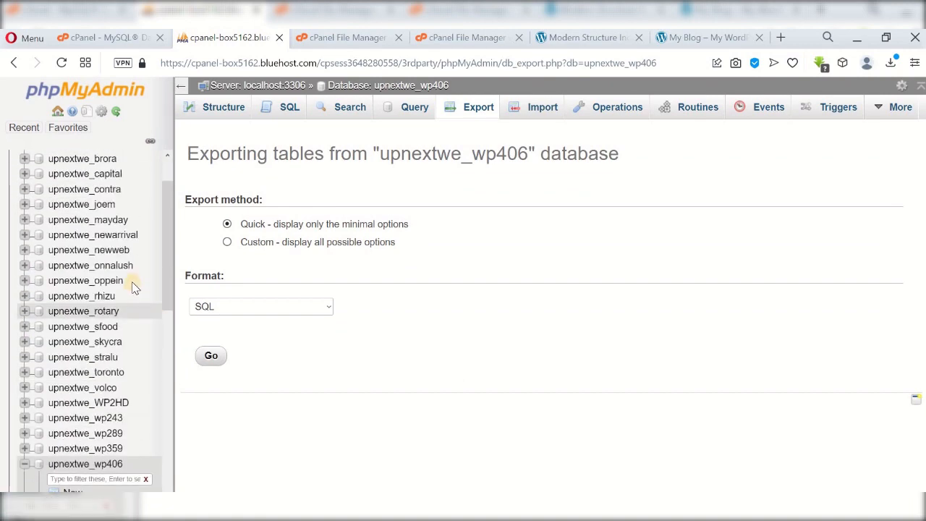
left_click(113, 252)
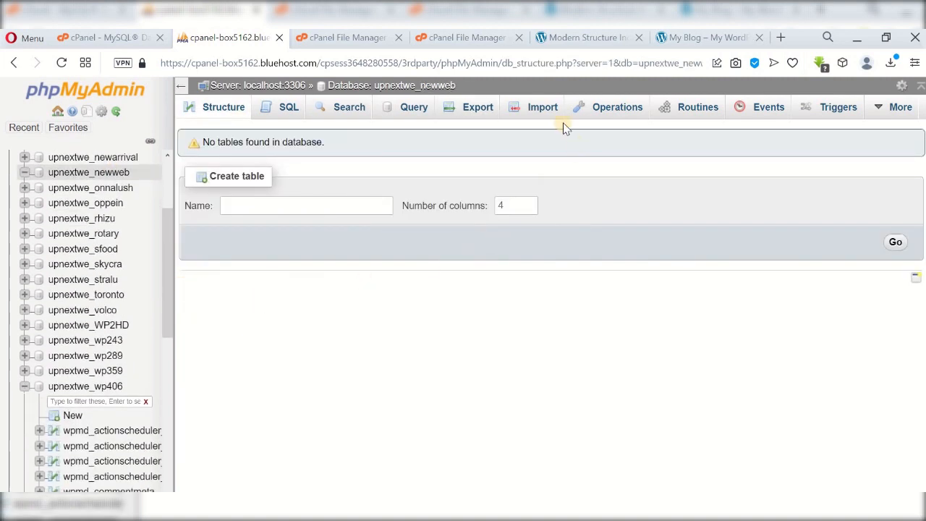
left_click(543, 108)
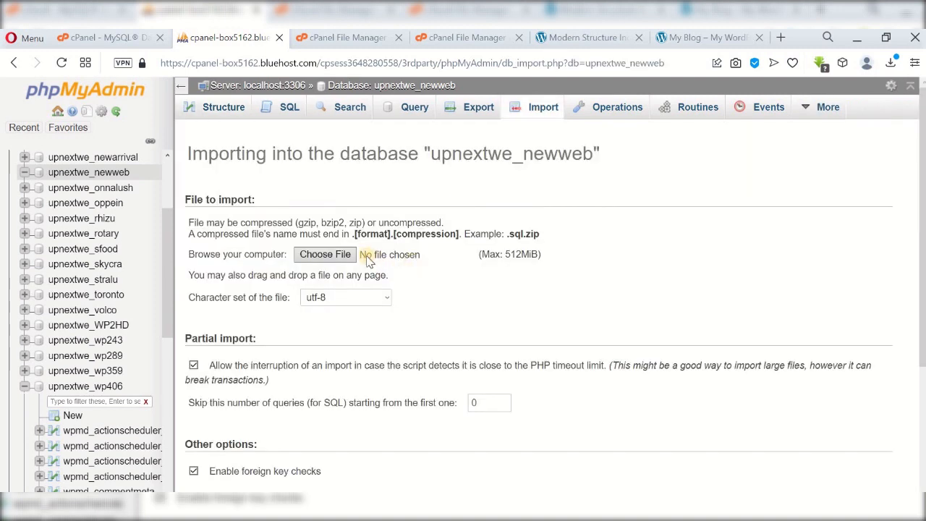
left_click(340, 260)
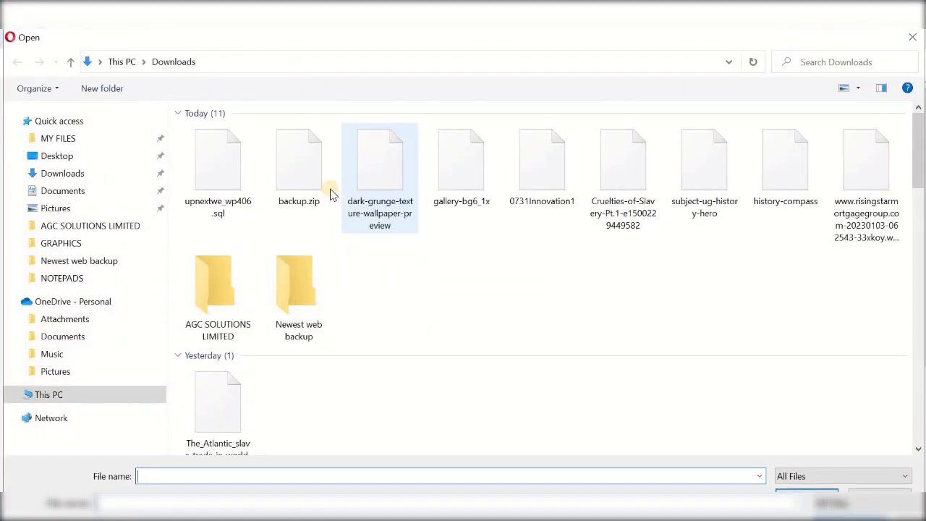
double_click(217, 168)
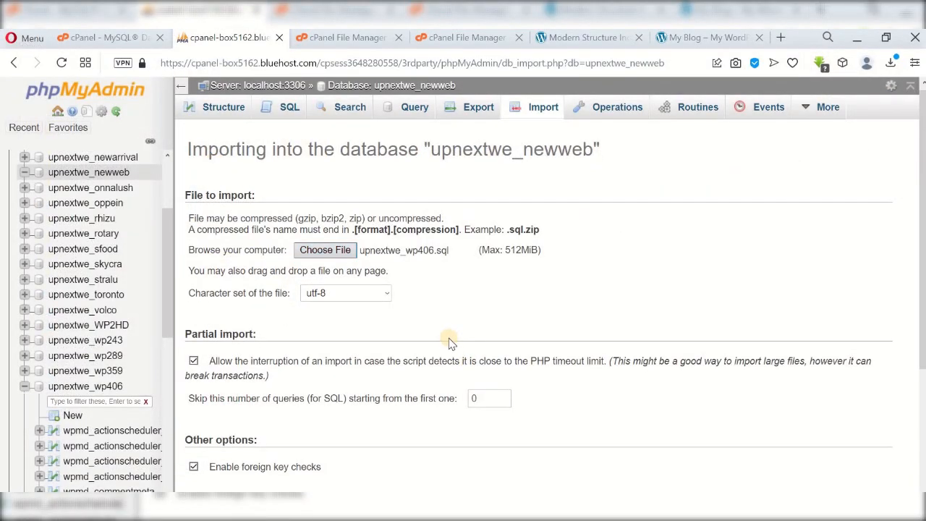
scroll(449, 348, "down", 3)
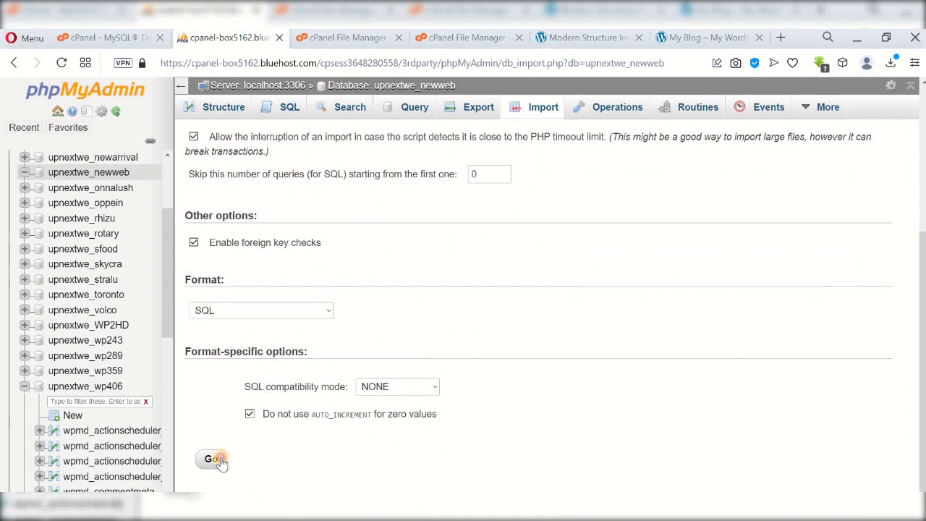
left_click(214, 459)
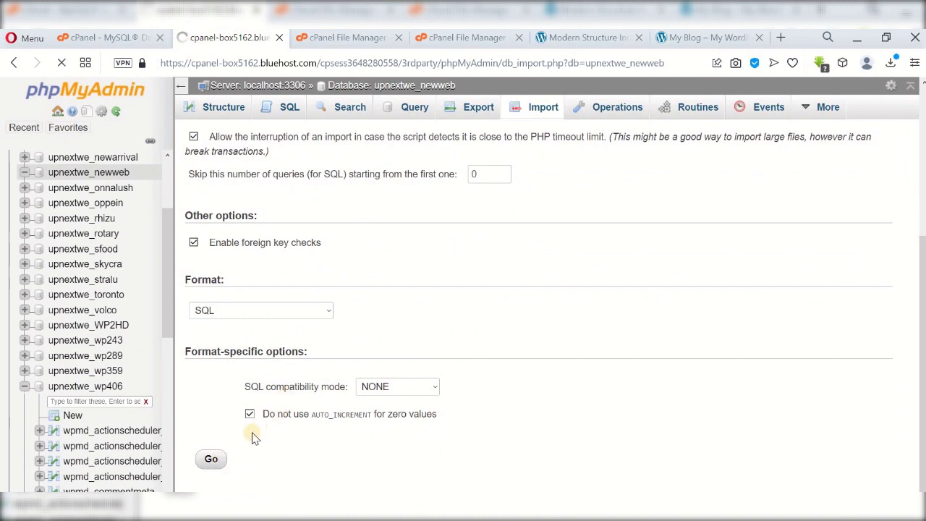
scroll(427, 377, "up", 2)
scroll(427, 377, "up", 1)
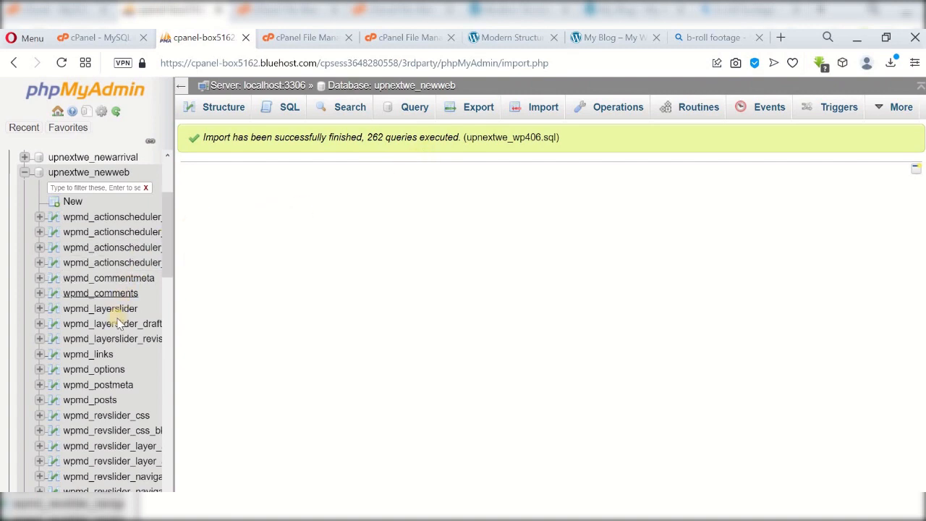
Open the wpmd_options table of the upnextwe_newweb database and compare its site URLs with the enliven and newweb site addresses.
left_click(96, 374)
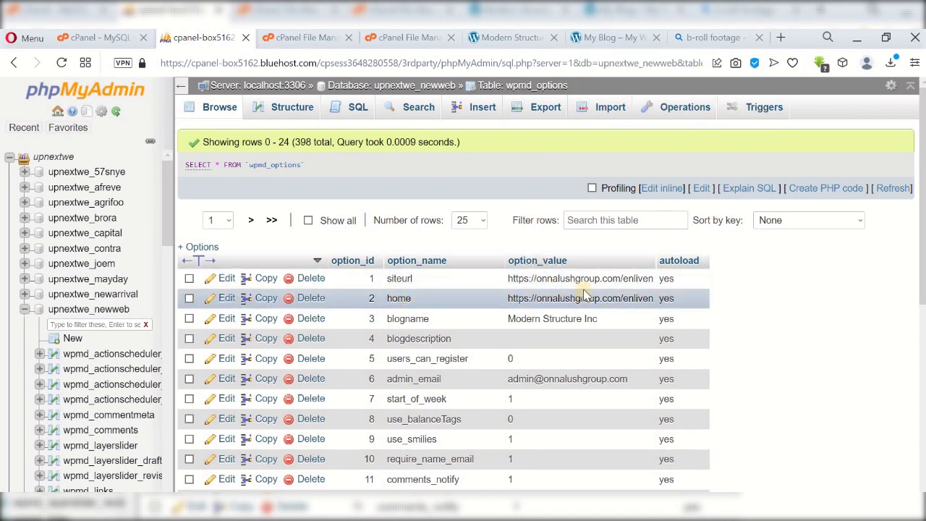
left_click(524, 39)
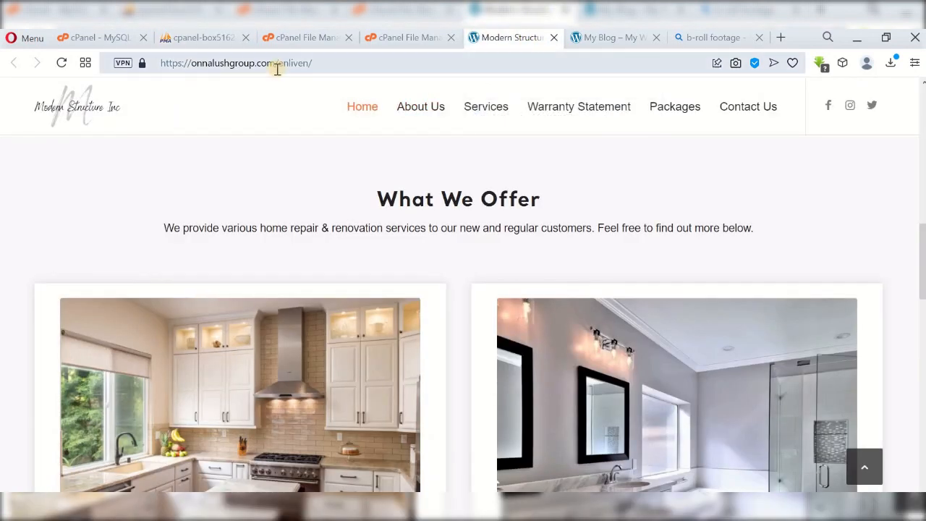
left_click(585, 39)
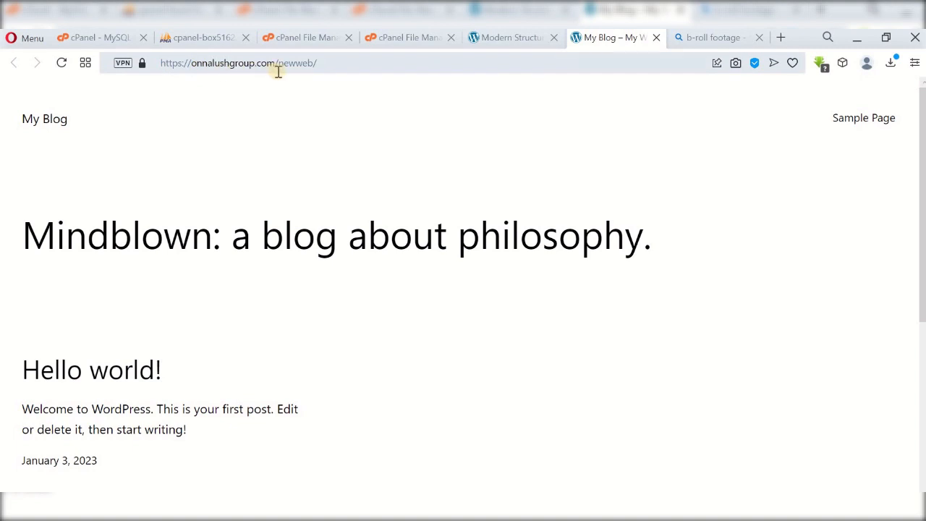
left_click(205, 38)
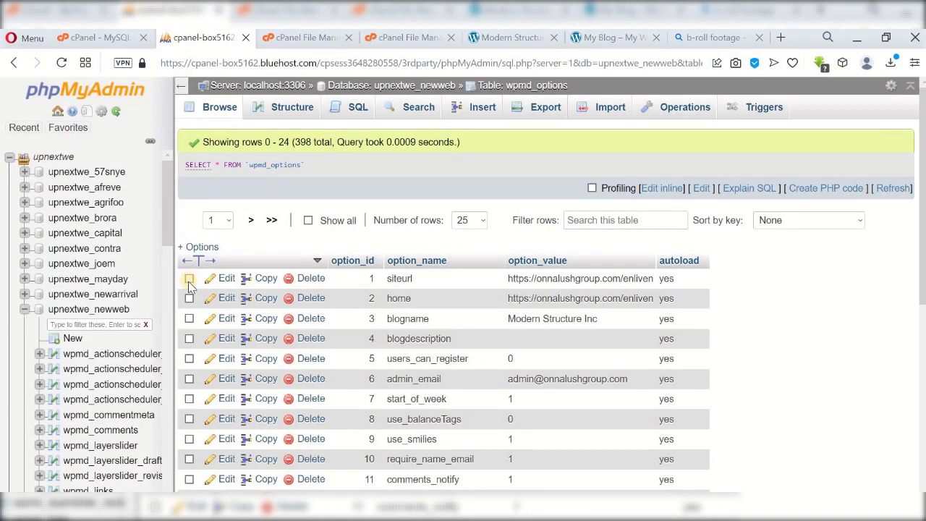
left_click(227, 278)
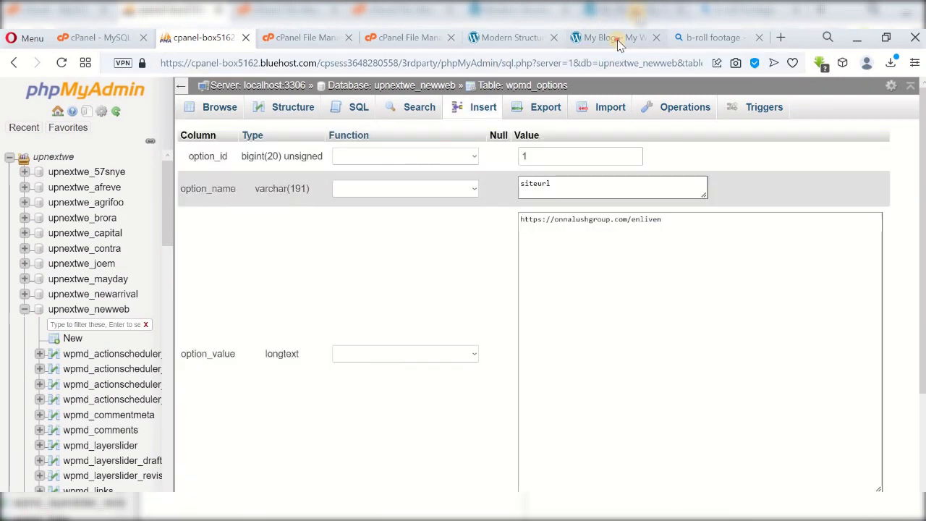
left_click(616, 38)
left_click(319, 71)
key("ctrl+c")
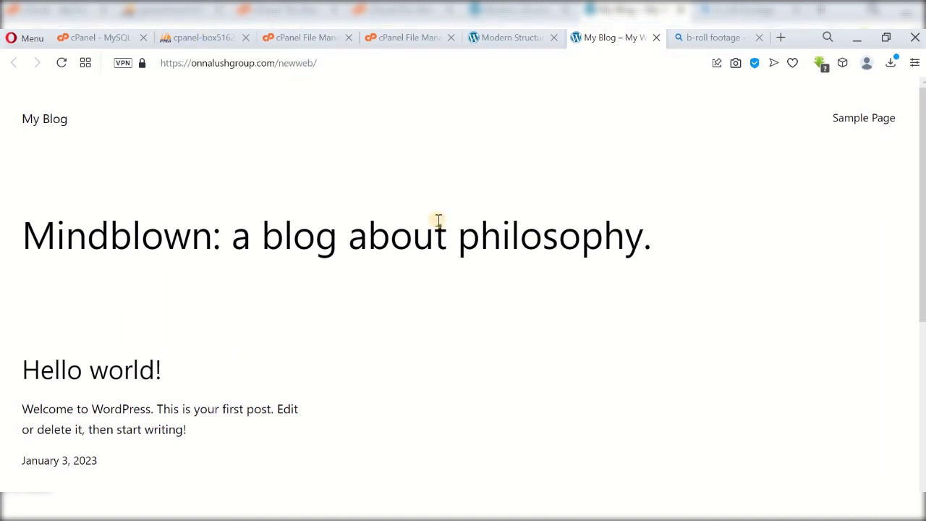
left_click(177, 36)
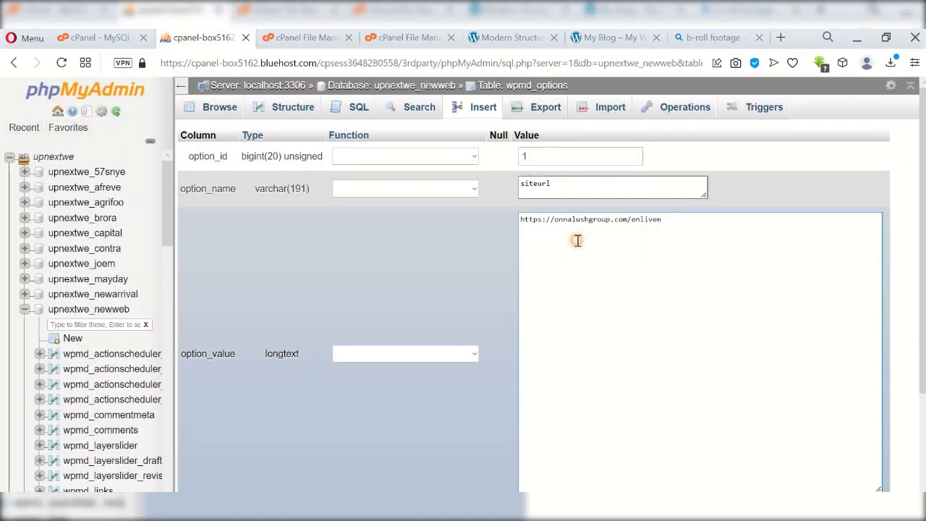
left_click(578, 240)
key("ctrl+a")
key("ctrl+v")
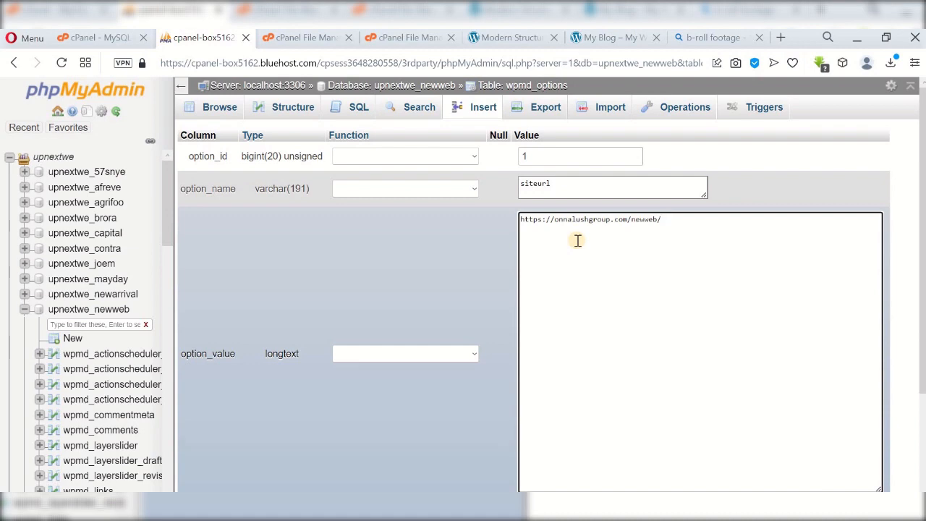
scroll(634, 343, "down", 2)
left_click(858, 399)
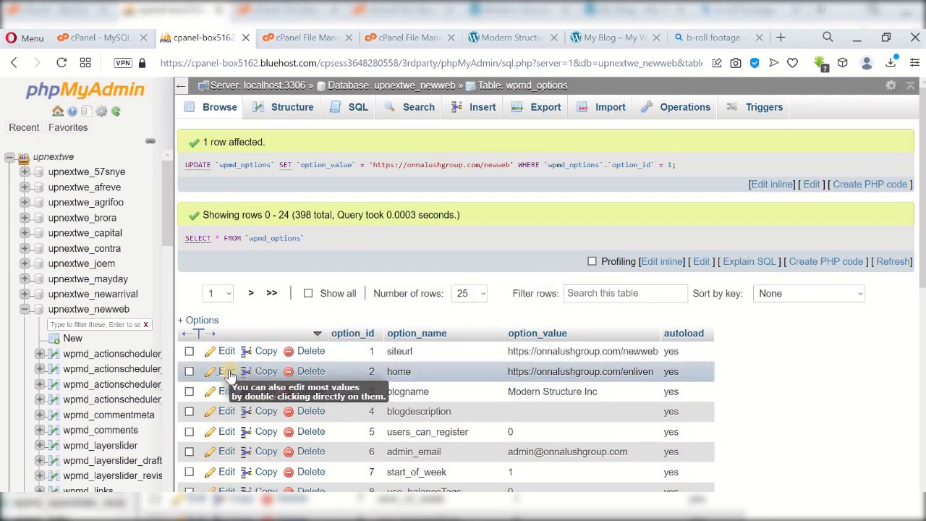
left_click(229, 375)
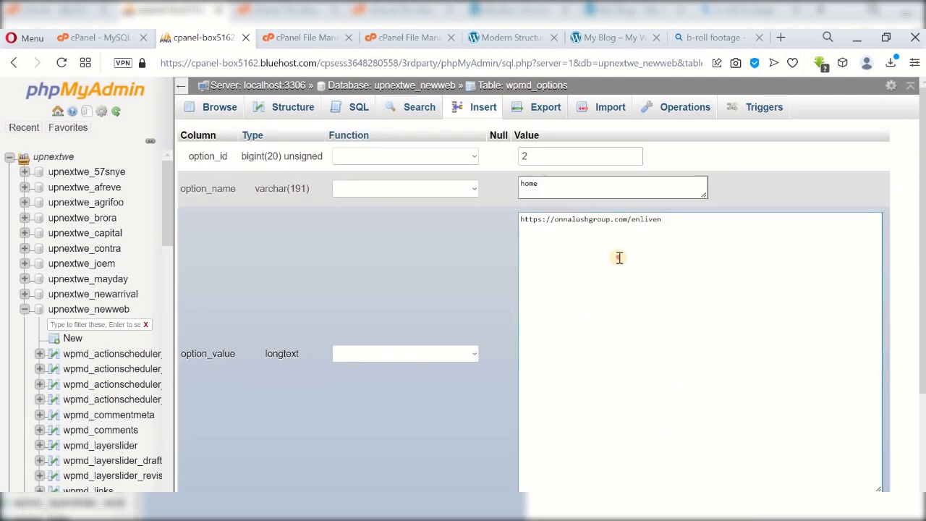
left_click(620, 257)
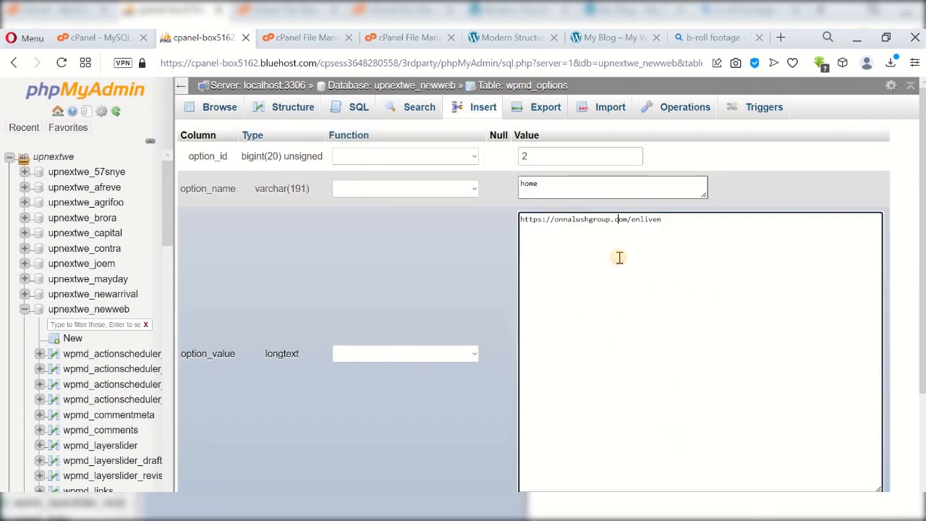
key("ctrl+a")
key("BackSpace")
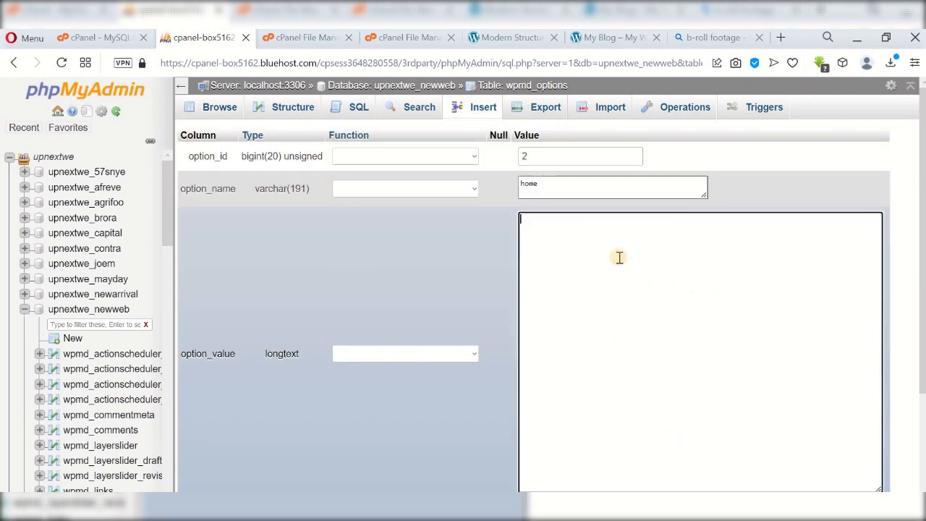
key("ctrl+v")
key("BackSpace")
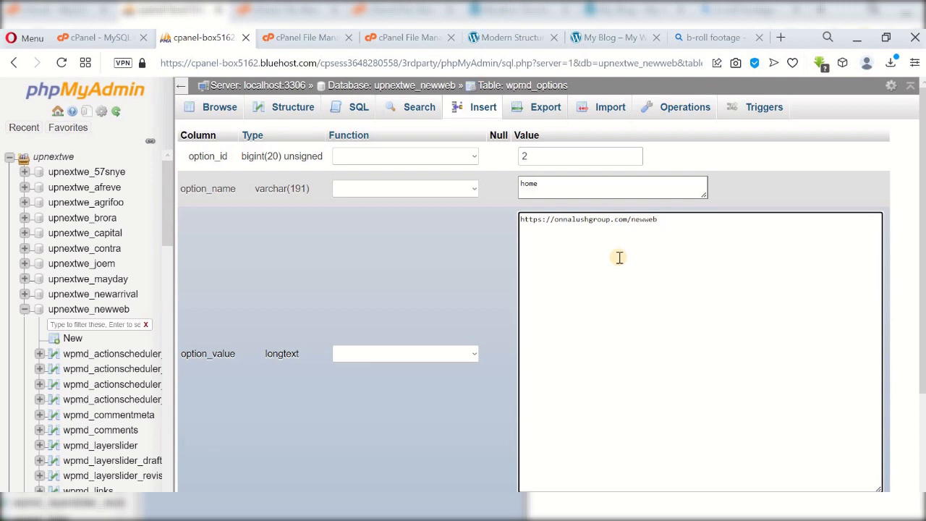
scroll(897, 331, "down", 1)
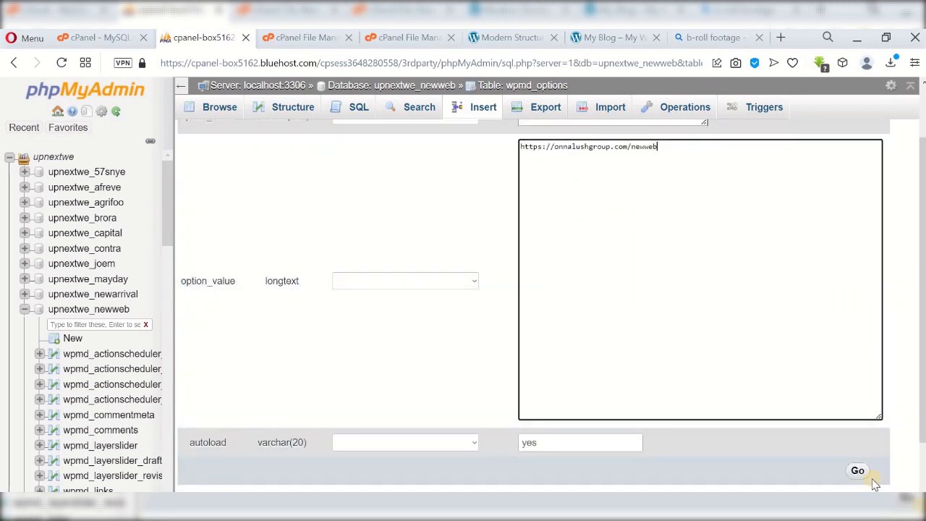
left_click(858, 475)
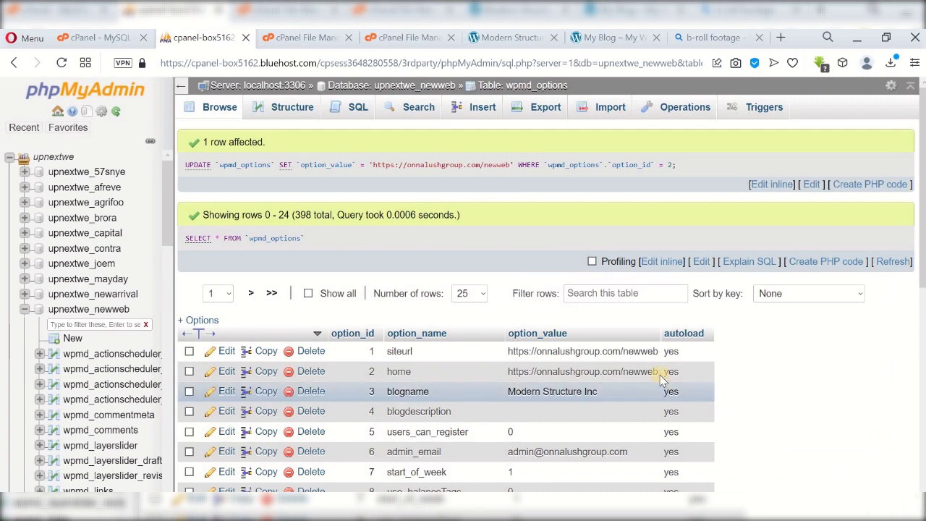
scroll(655, 362, "down", 1)
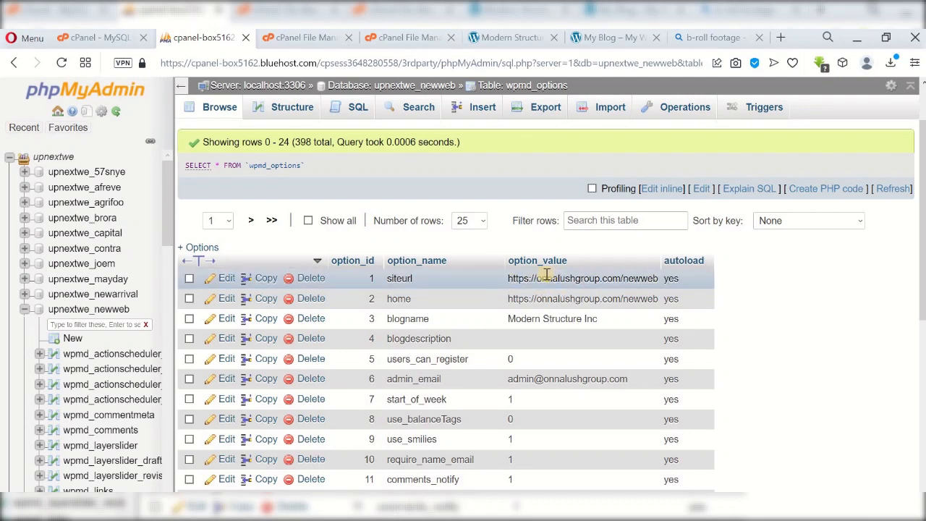
Switch to the Notepad notes and select the database name upnextwe_newweb.
left_click(614, 37)
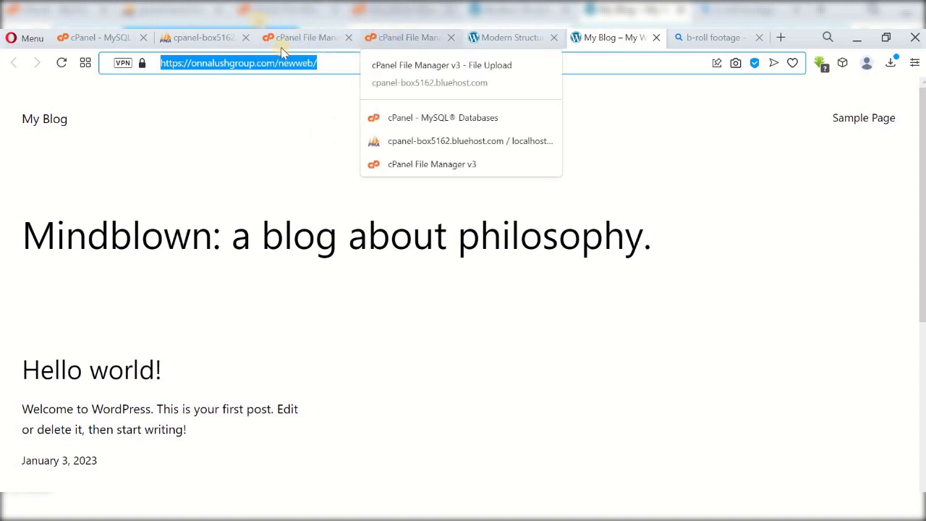
key("alt+Tab")
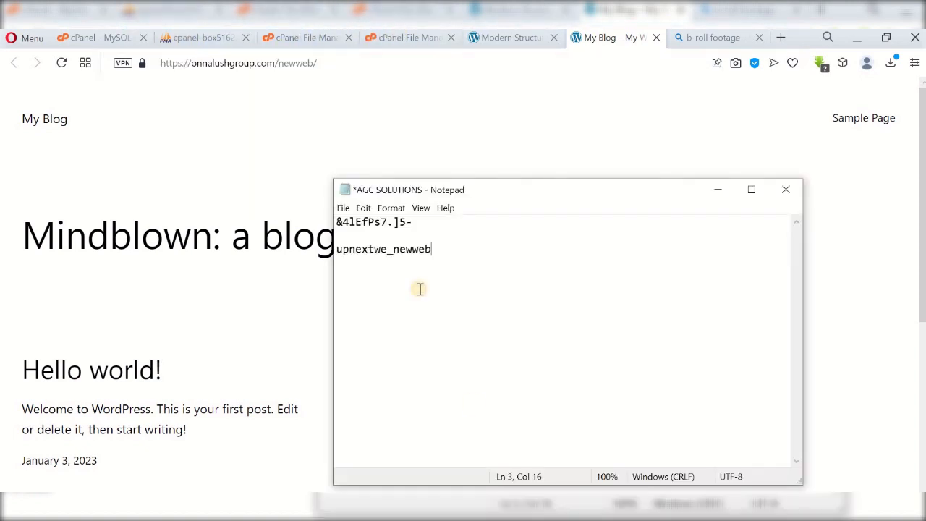
left_click_drag(438, 257, 341, 246)
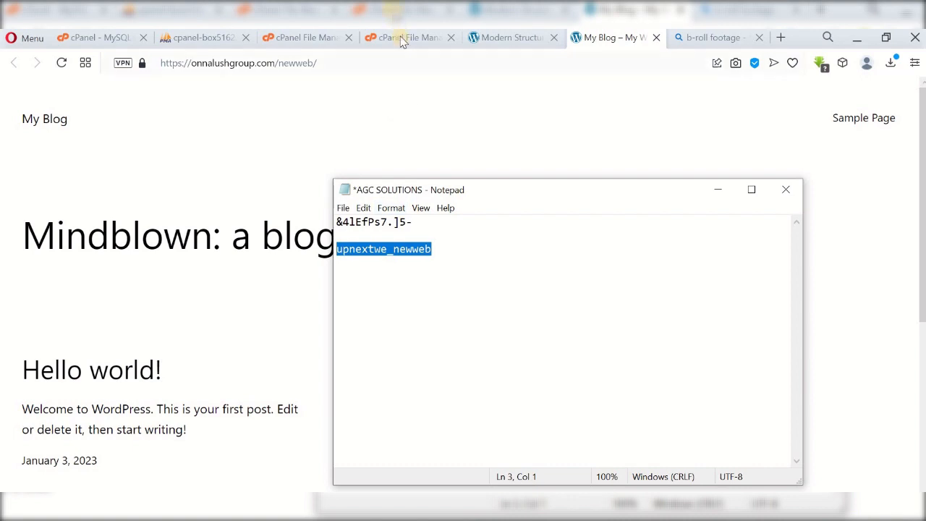
Switch to cPanel File Manager and open wp-config.php in the onnalushgroup/newweb folder for editing.
left_click(311, 38)
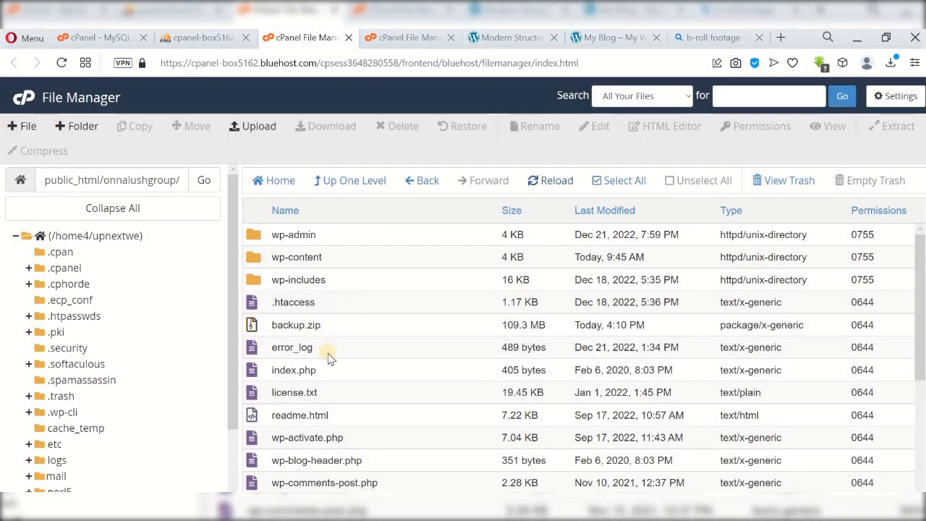
left_click_drag(156, 181, 190, 187)
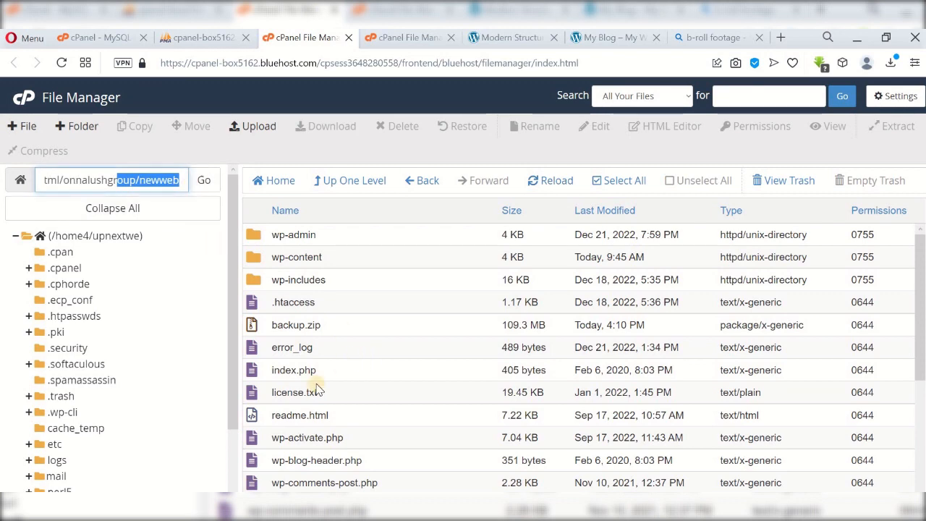
scroll(312, 388, "down", 3)
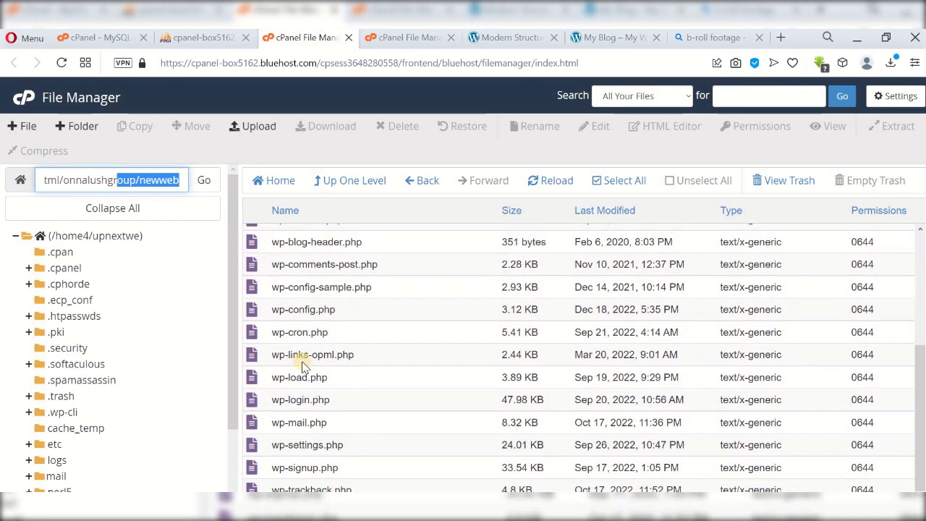
left_click(268, 317)
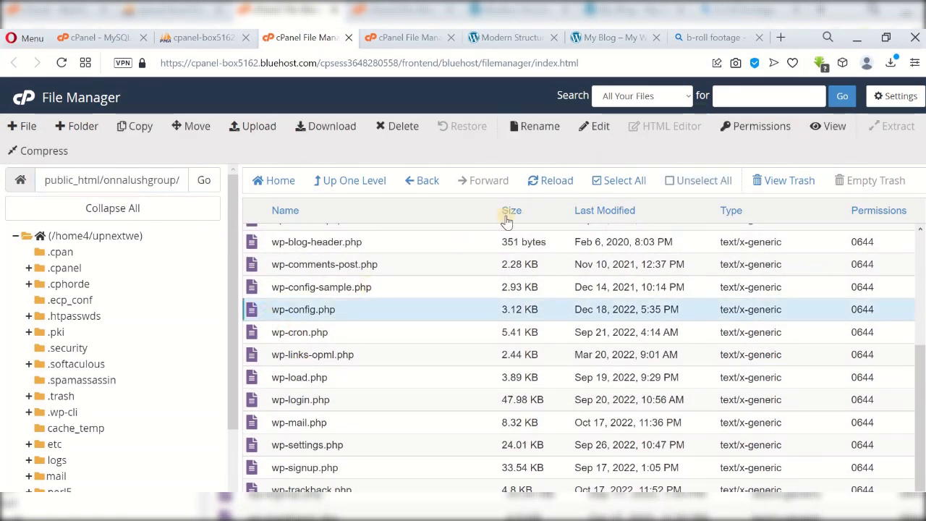
left_click(594, 129)
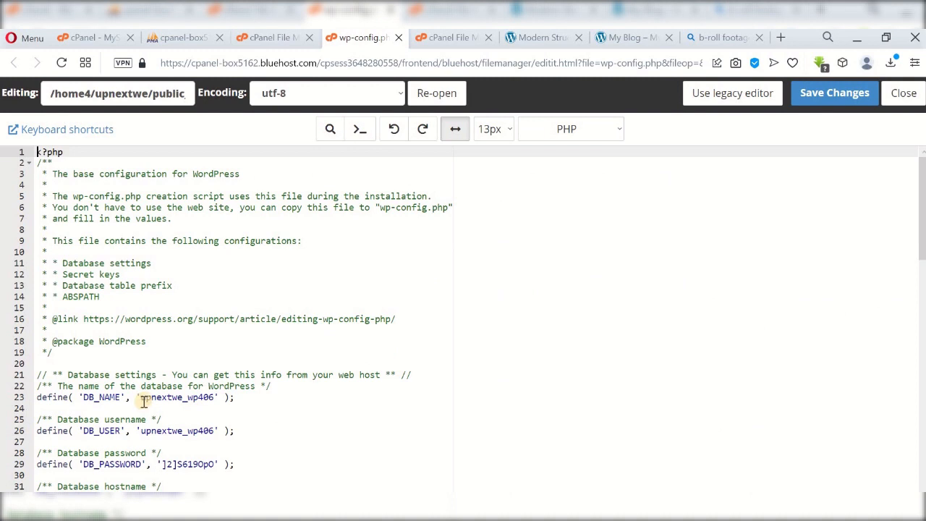
Set both the DB_NAME and DB_USER values in wp-config.php to upnextwe_newweb.
left_click_drag(142, 400, 214, 397)
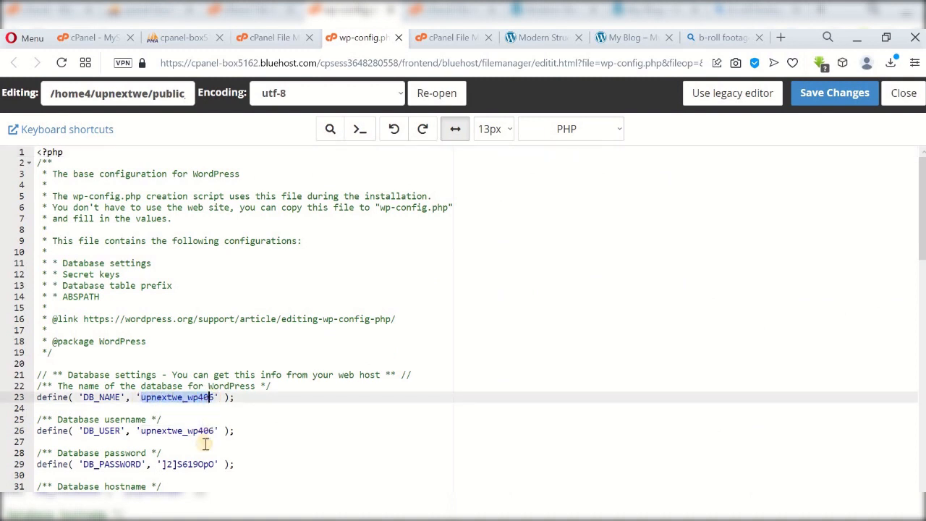
type("5")
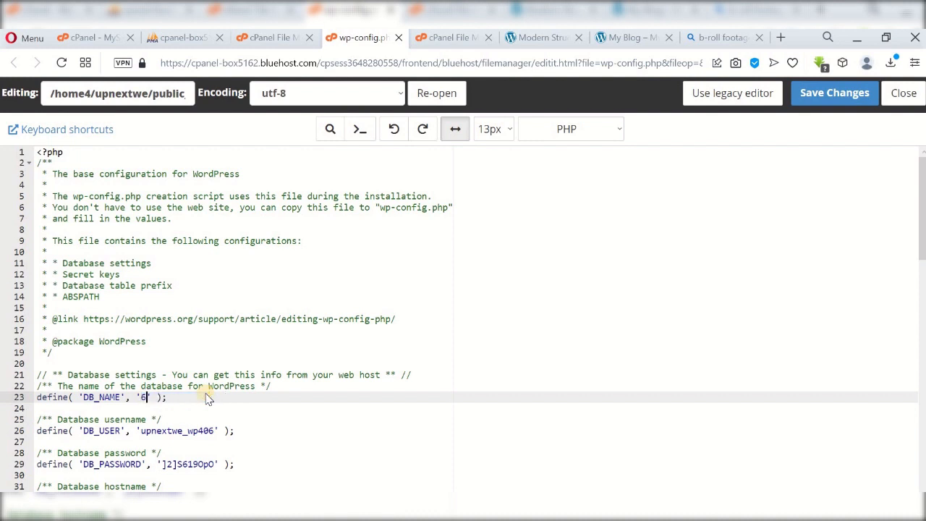
type("upnextwe_new_db")
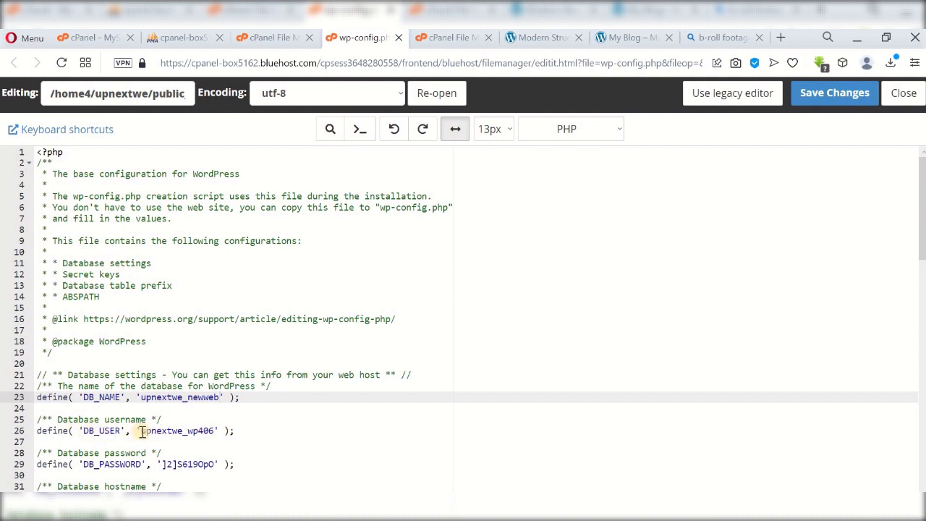
left_click_drag(142, 432, 218, 444)
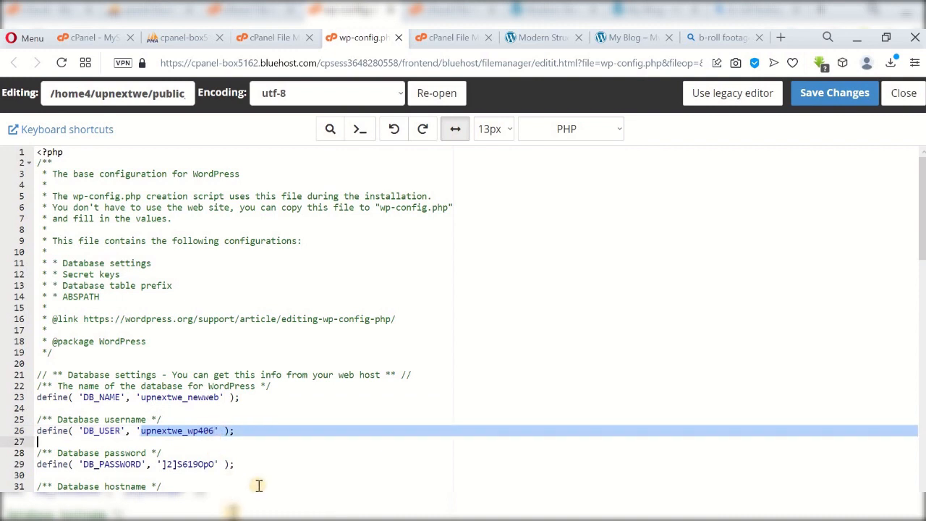
left_click(213, 431)
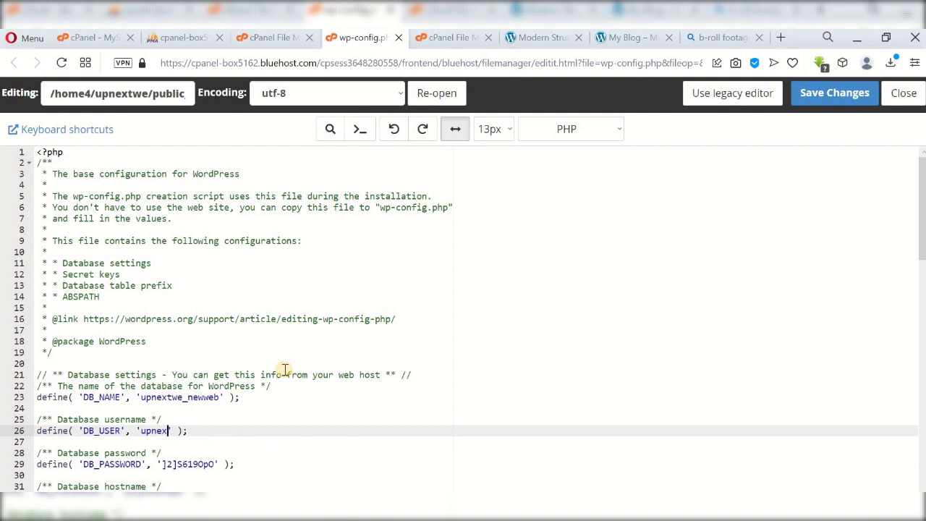
type("upnextwe_newweb")
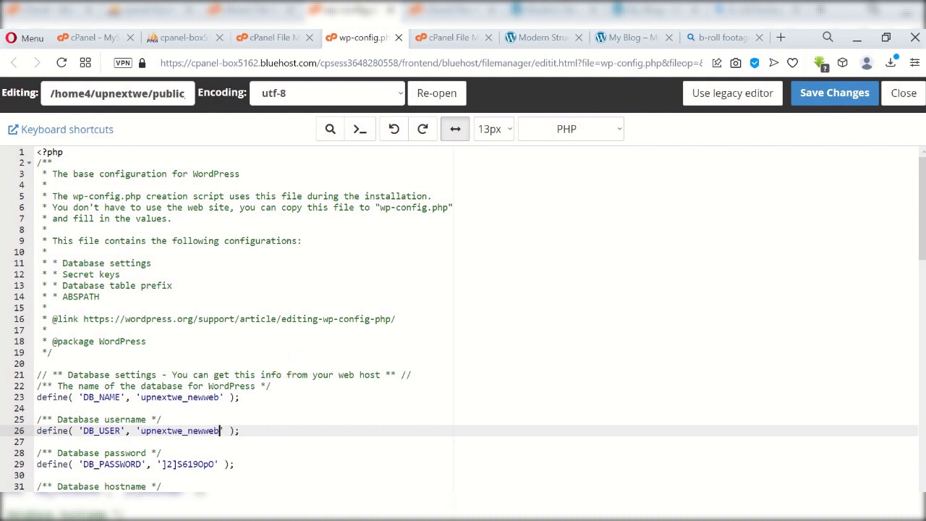
Replace the DB_PASSWORD value with the database user's password from the Notepad notes and save wp-config.php.
key("alt+Tab")
left_click_drag(415, 221, 338, 222)
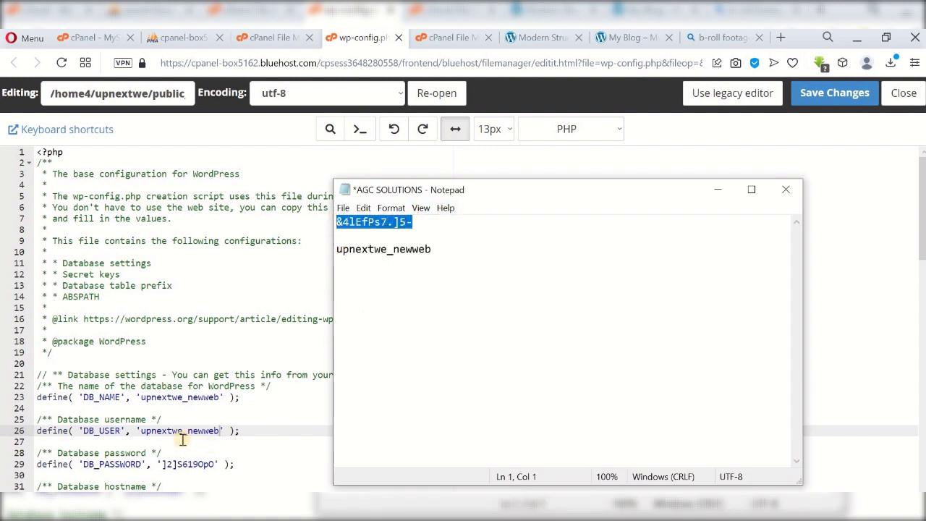
left_click(164, 463)
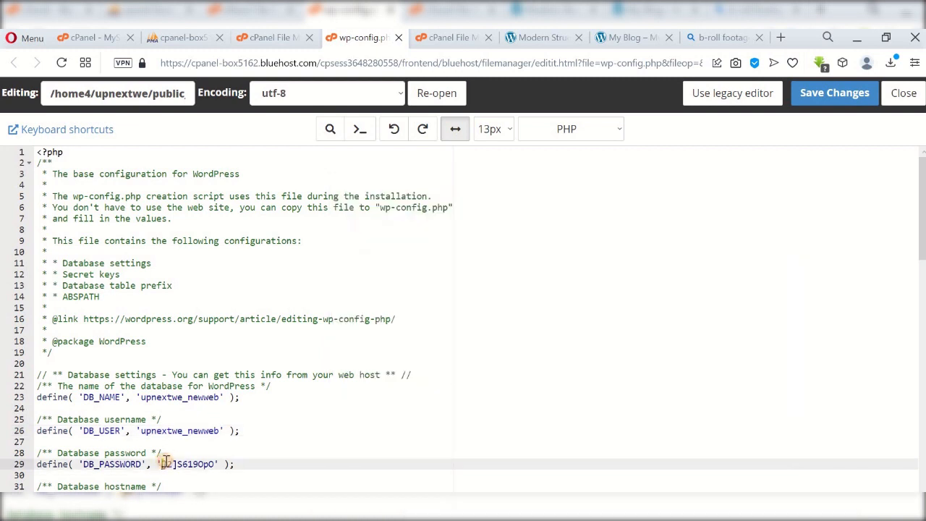
left_click_drag(162, 464, 211, 465)
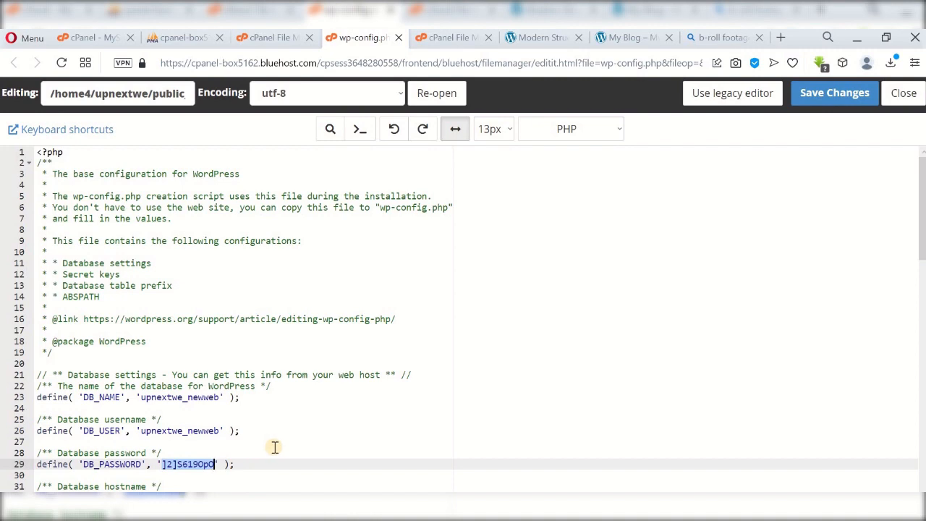
key("ctrl+v")
left_click(846, 101)
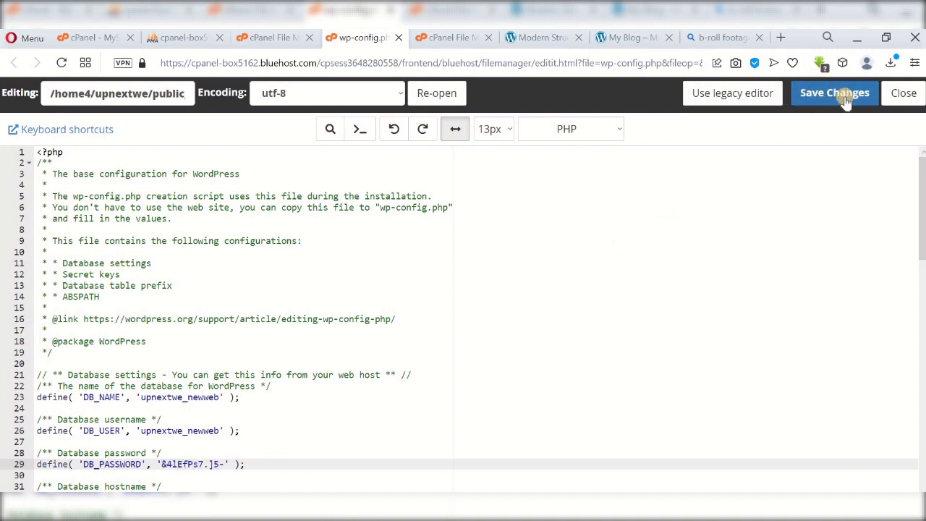
left_click(842, 100)
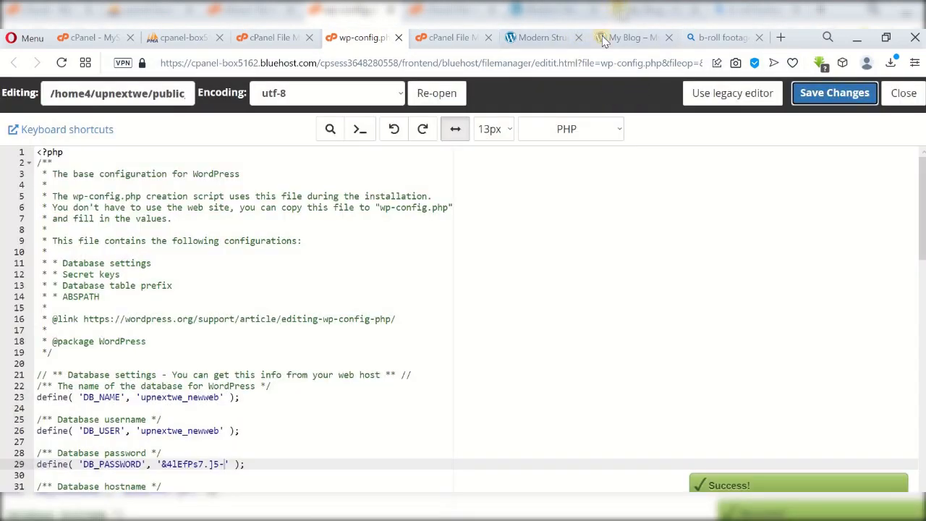
Reload the onnalushgroup.com/newweb site and look through its home page.
left_click(615, 37)
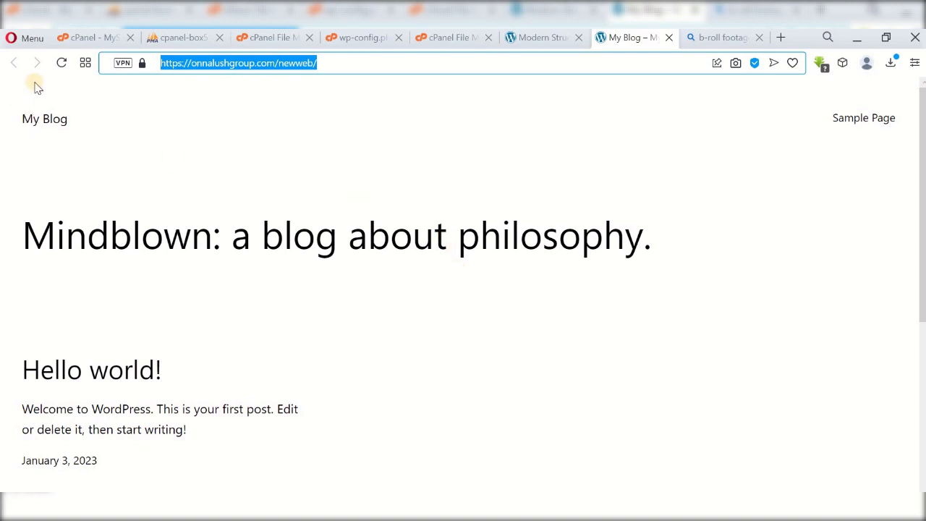
left_click(61, 63)
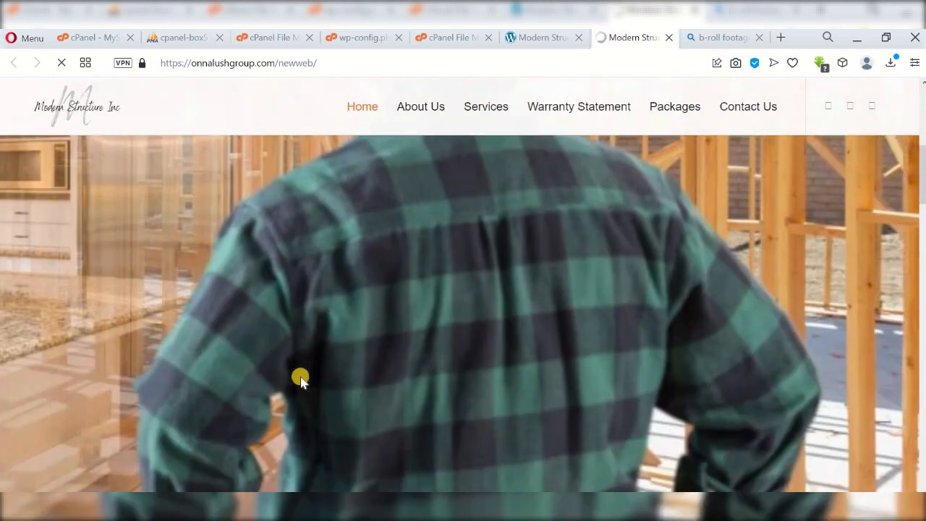
scroll(301, 377, "down", 10)
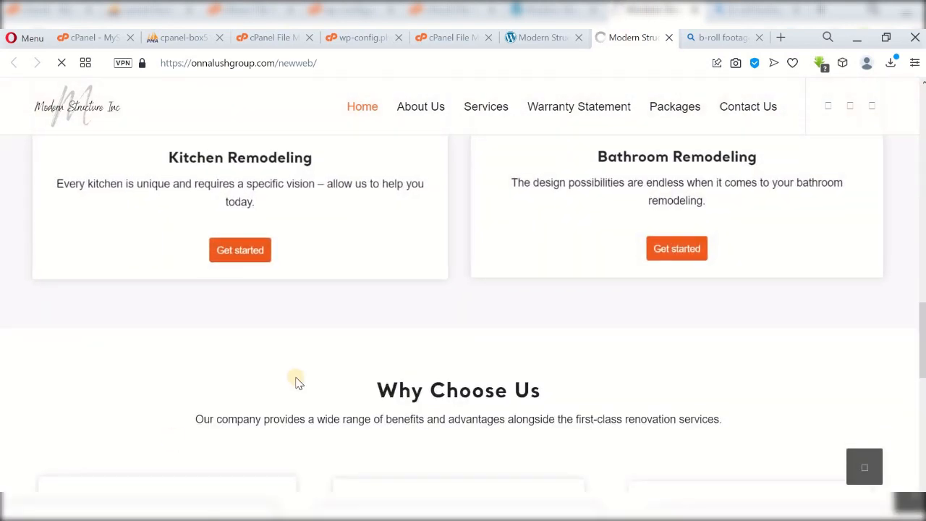
scroll(300, 378, "up", 2)
scroll(298, 372, "up", 10)
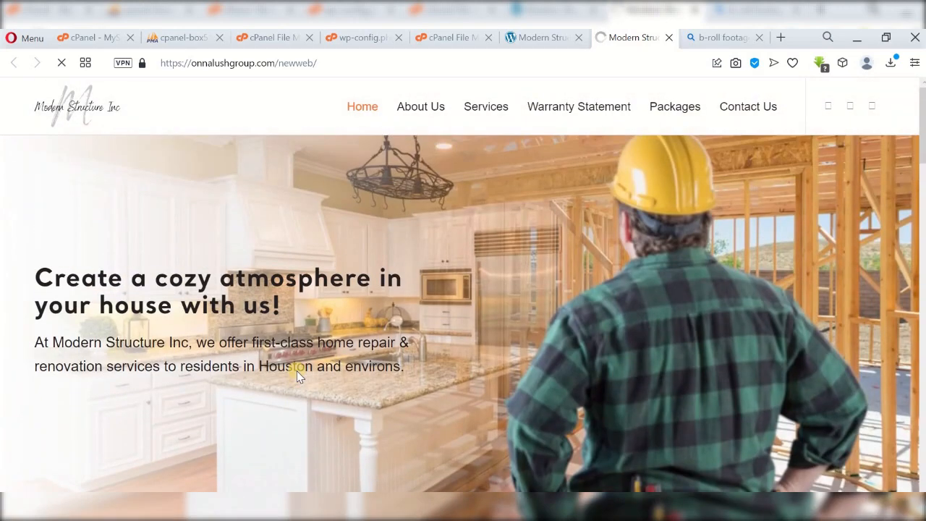
scroll(297, 372, "down", 1)
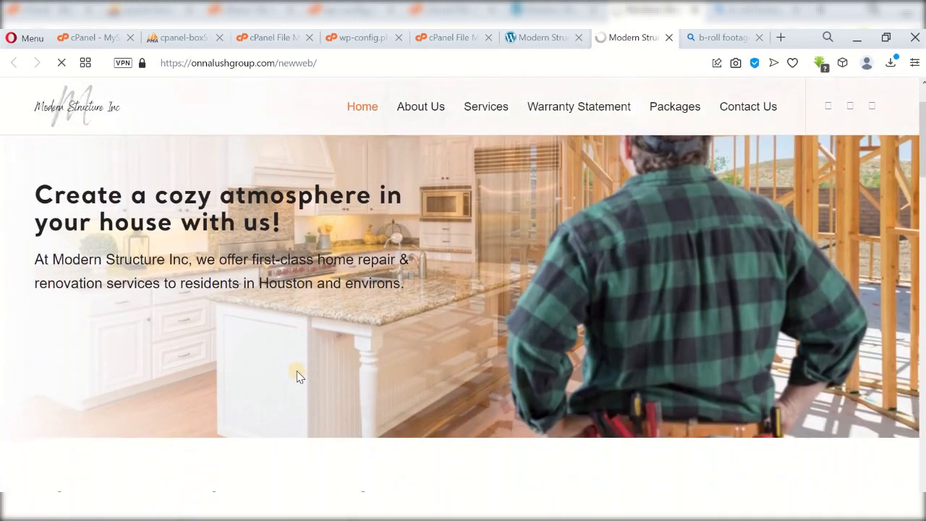
scroll(427, 230, "up", 2)
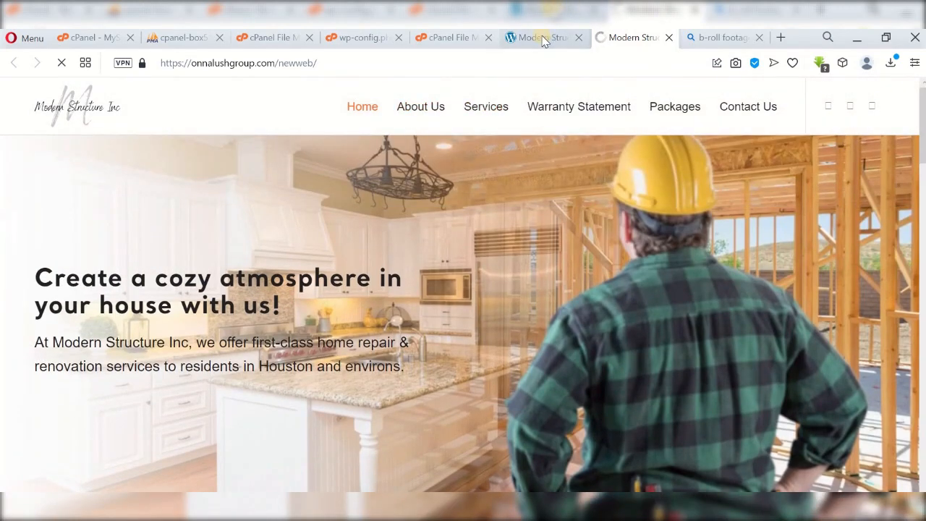
Compare the original onnalushgroup.com/enliven home page with the newweb home page, checking the images and content sections.
left_click(543, 37)
scroll(325, 282, "down", 1)
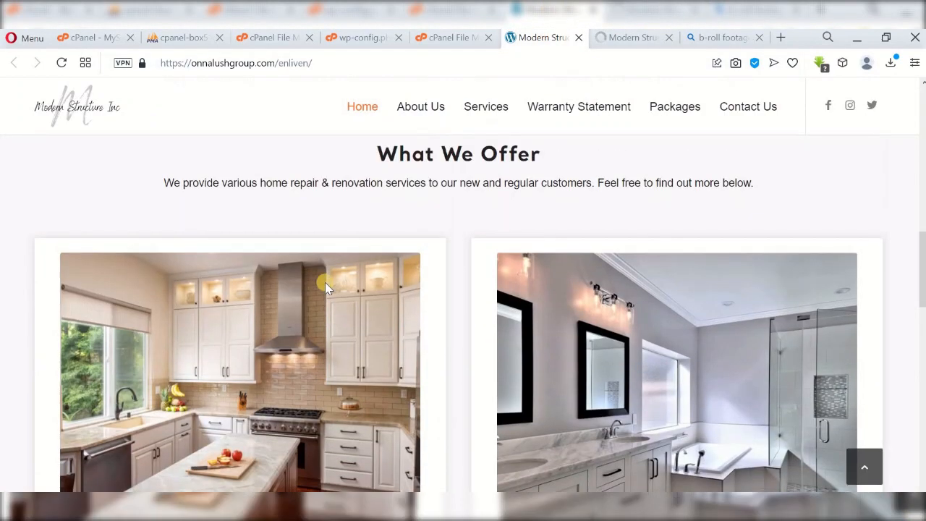
scroll(325, 282, "up", 6)
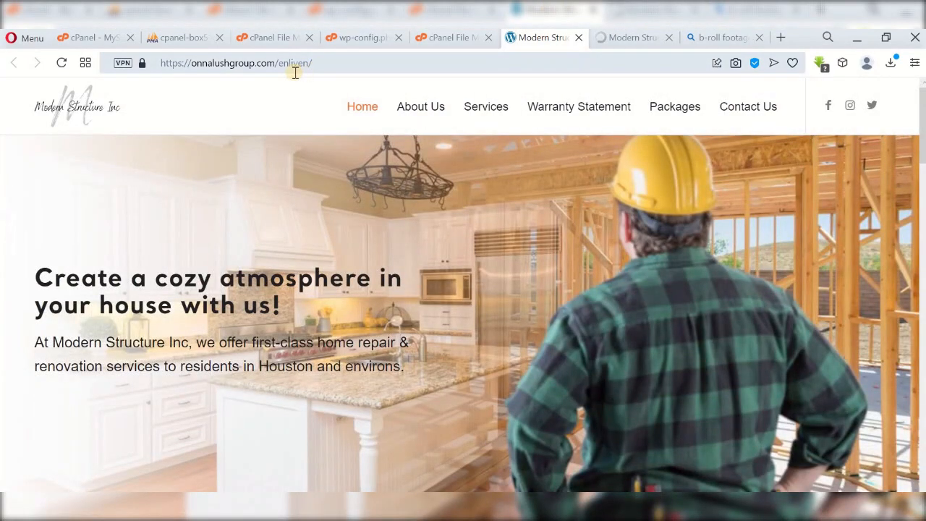
left_click(621, 38)
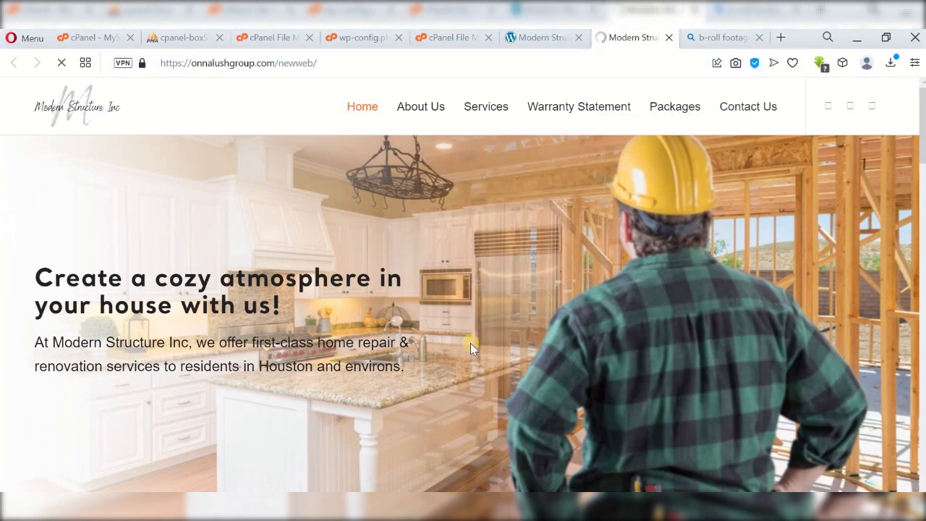
scroll(467, 345, "down", 1)
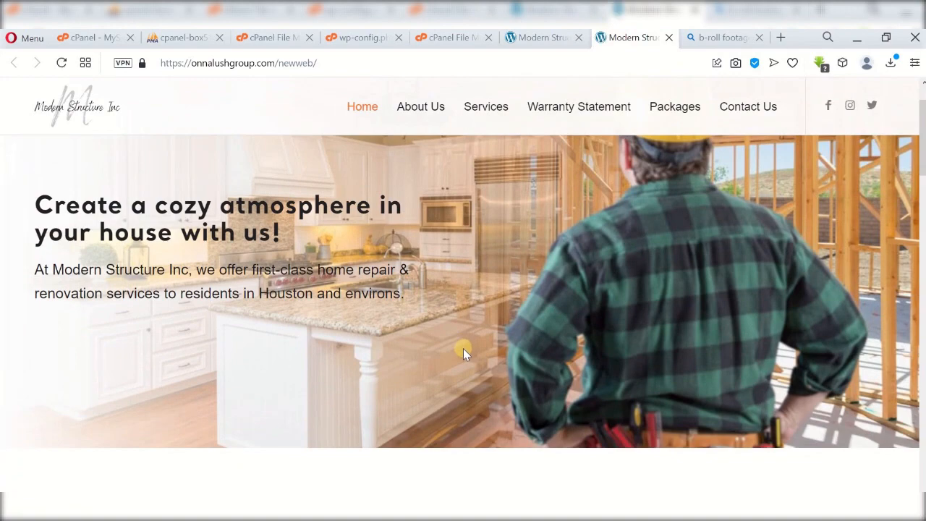
scroll(464, 350, "down", 7)
scroll(463, 354, "down", 15)
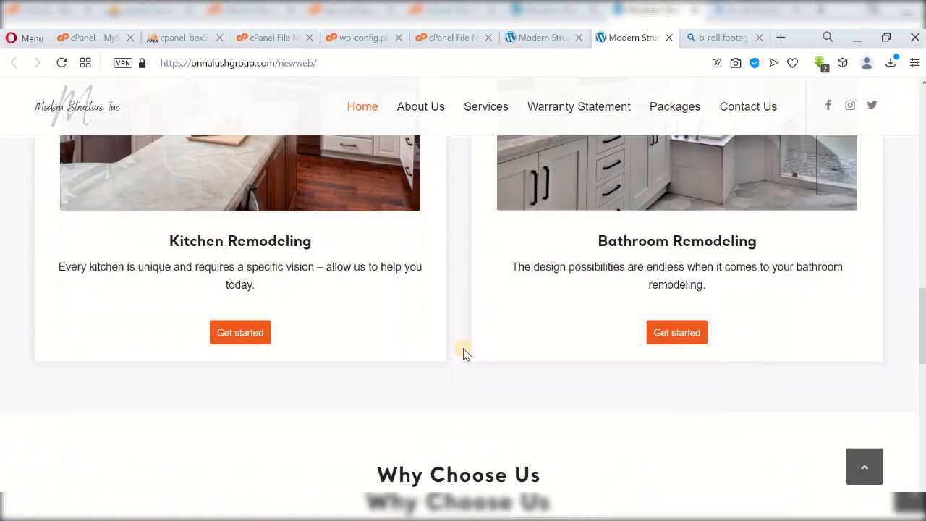
scroll(463, 351, "up", 5)
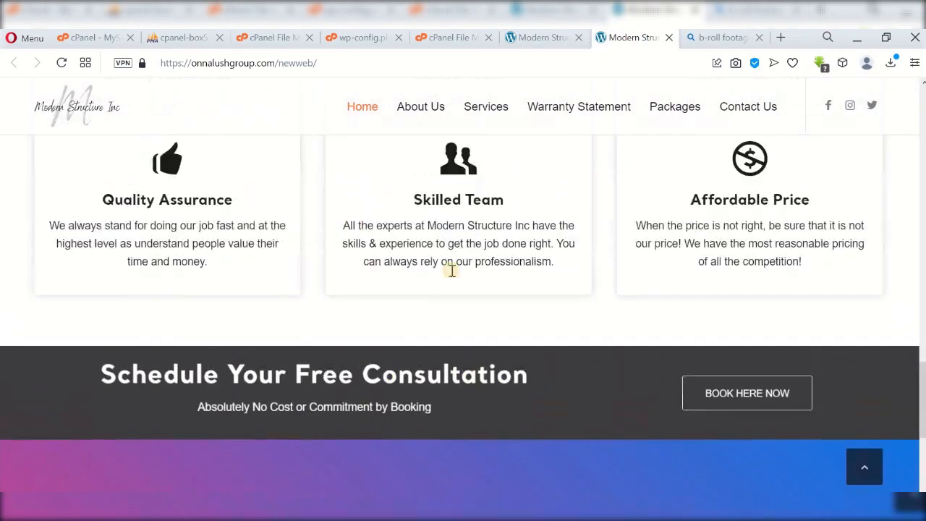
Open the About Us page from the newweb site and examine its address and content.
left_click(420, 109)
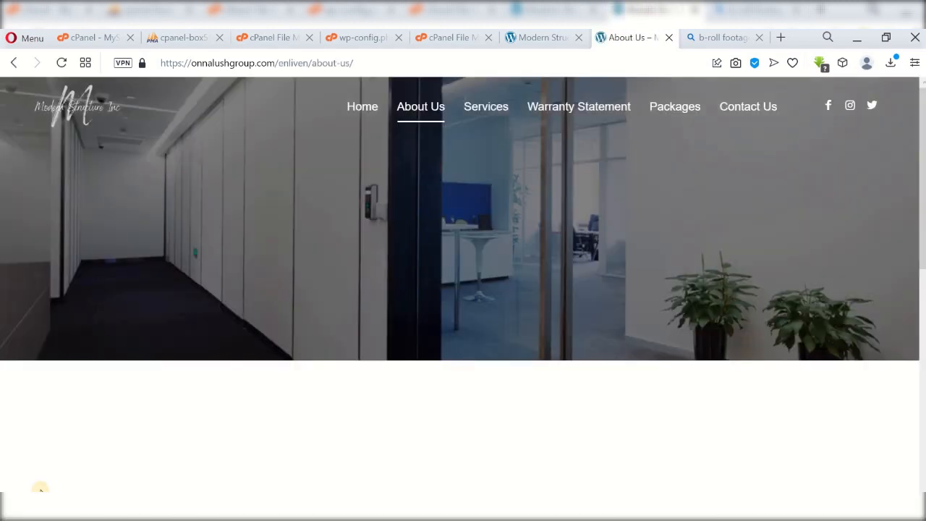
scroll(391, 283, "down", 2)
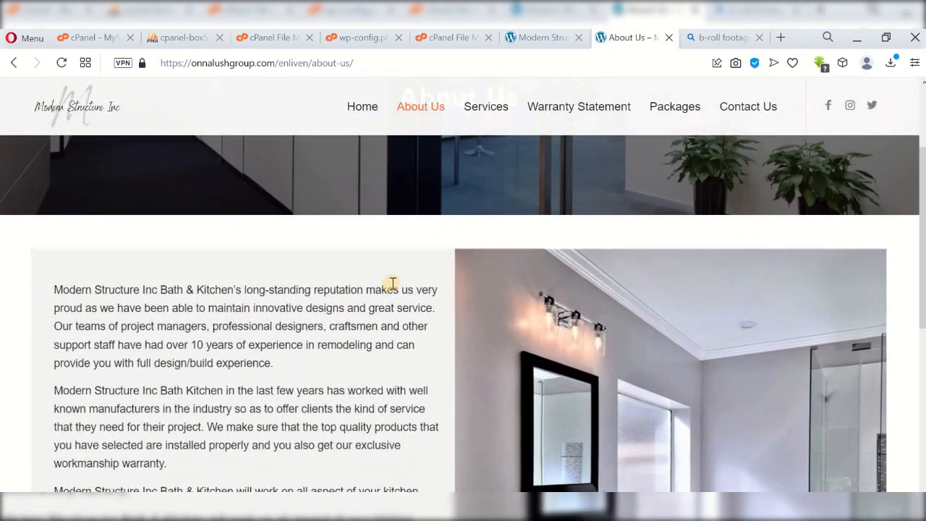
scroll(391, 283, "up", 2)
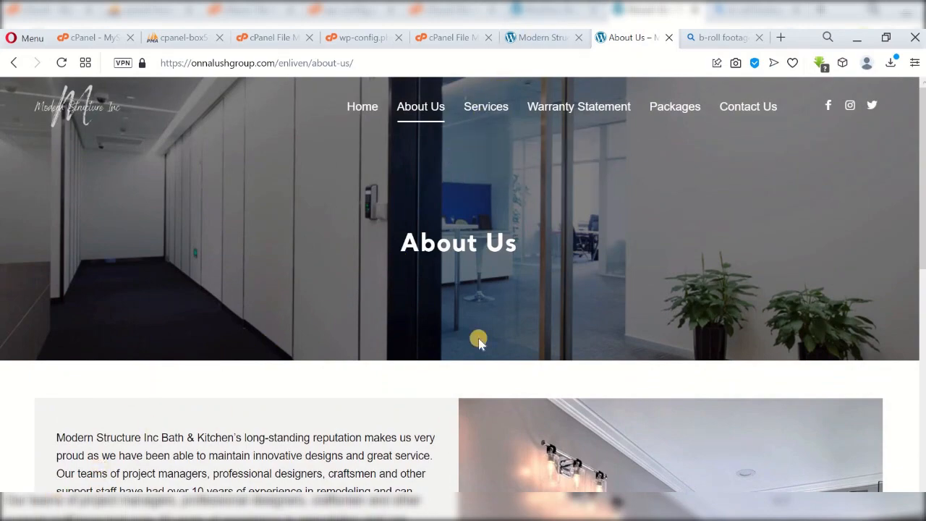
scroll(487, 331, "down", 10)
scroll(145, 393, "up", 10)
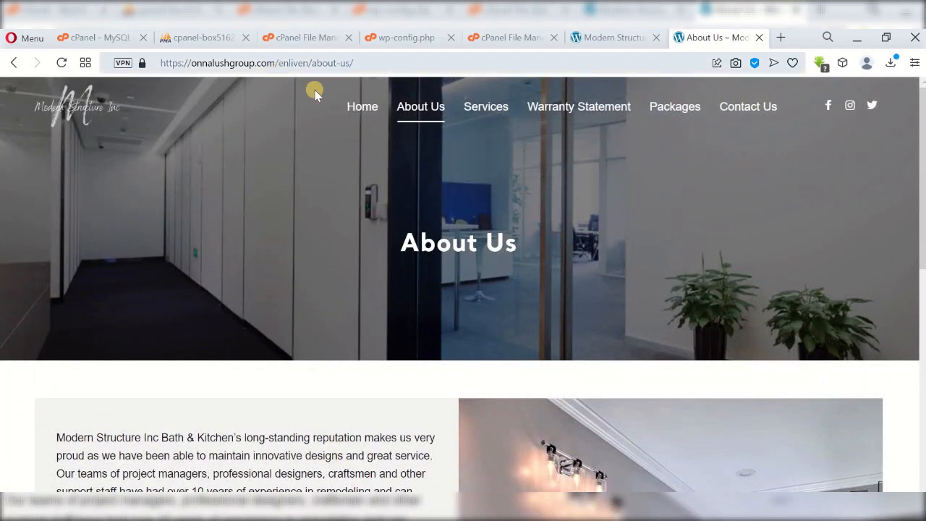
Open the Kitchen Remodel service page, then return to the home page through the site logo to check where the links lead.
mouse_move(475, 114)
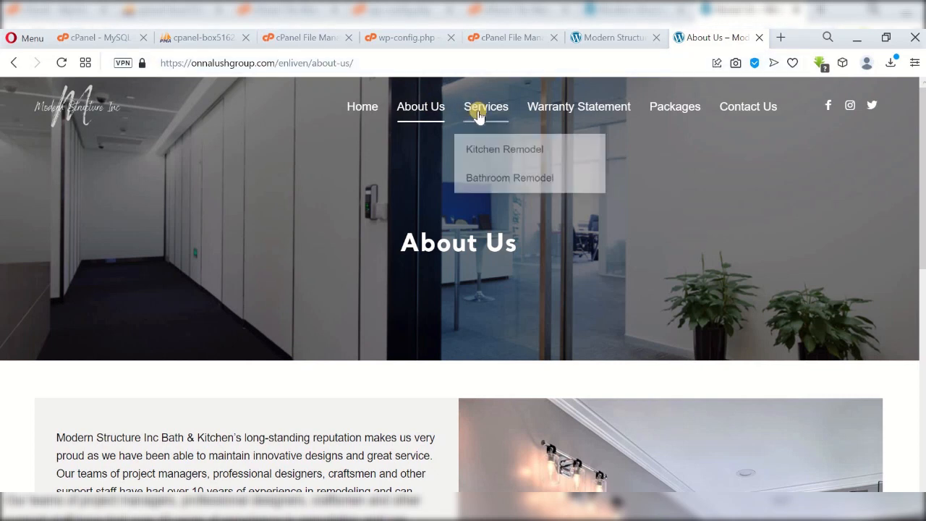
left_click(489, 150)
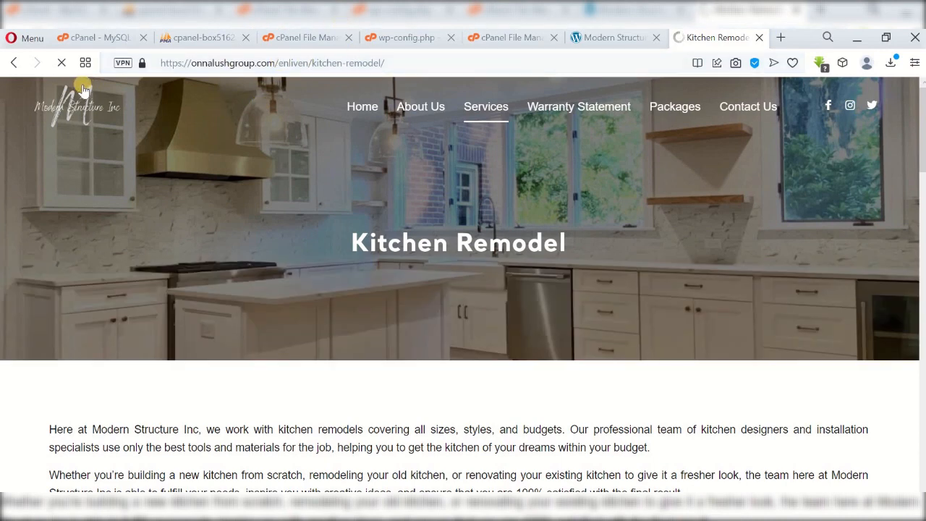
left_click(76, 110)
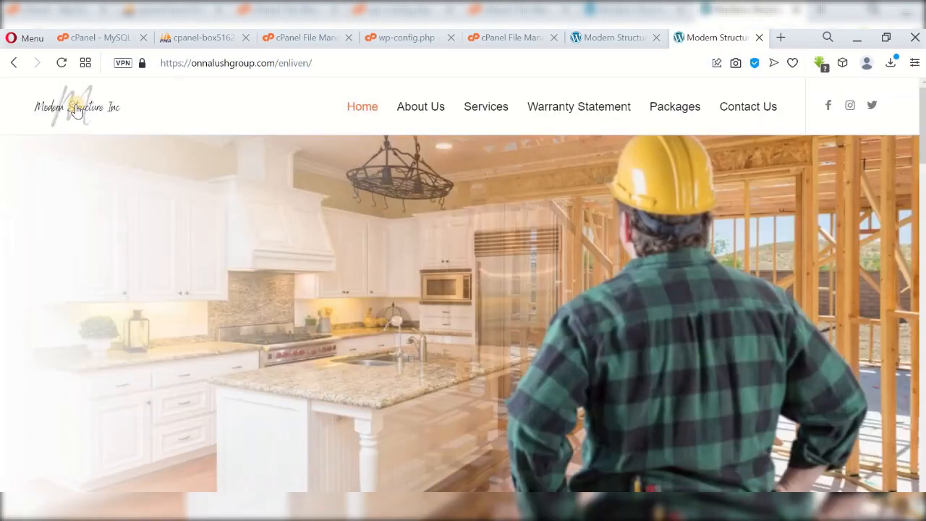
left_click(304, 64)
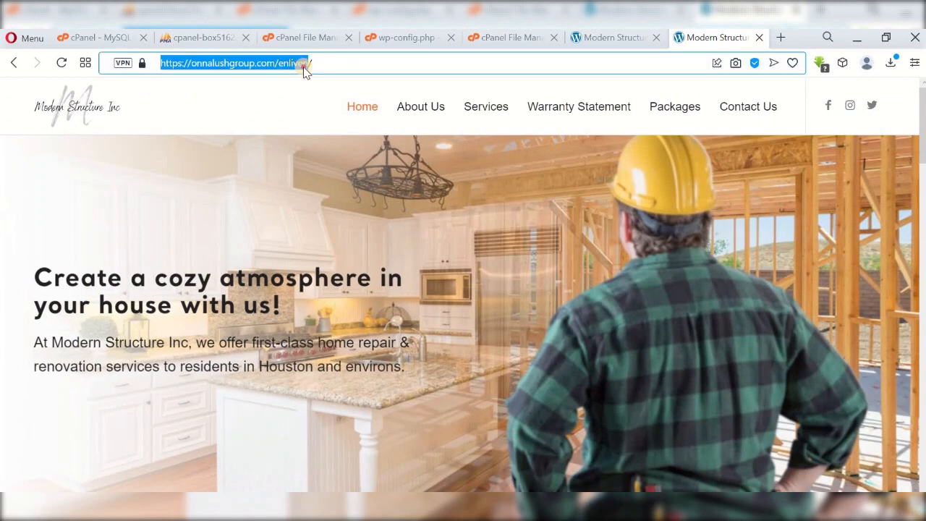
left_click(304, 64)
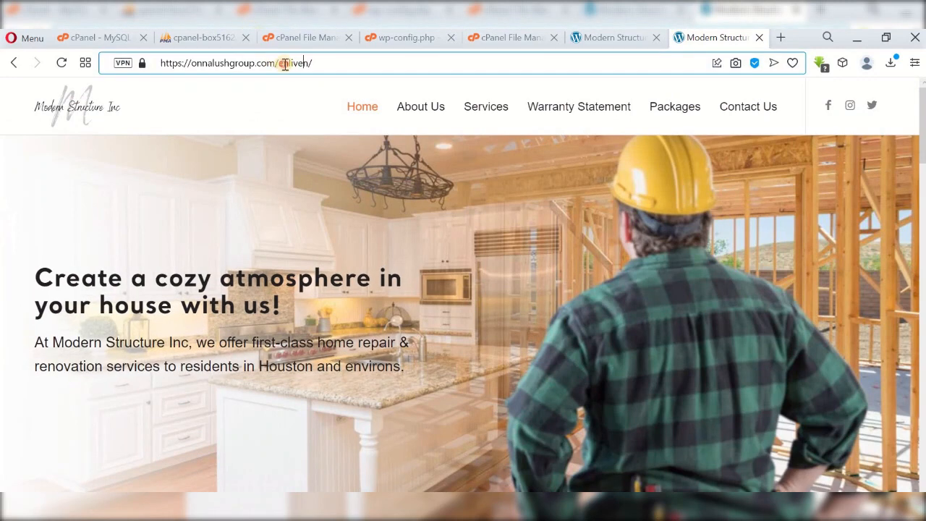
left_click_drag(285, 64, 364, 66)
key("BackSpace")
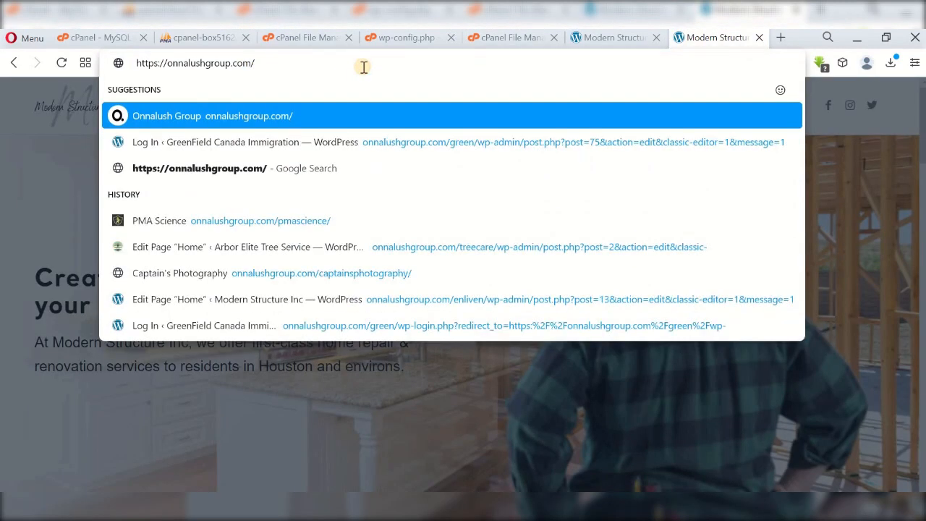
type("newwe")
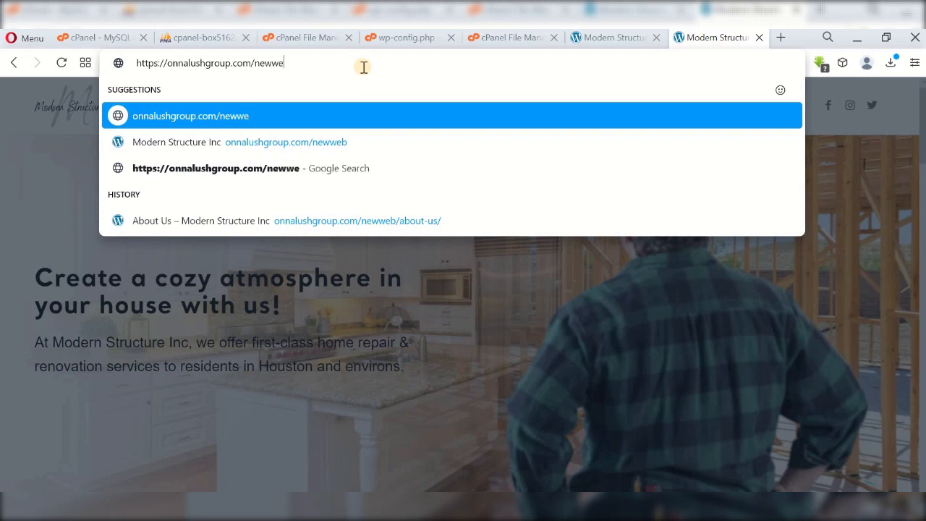
type("b/")
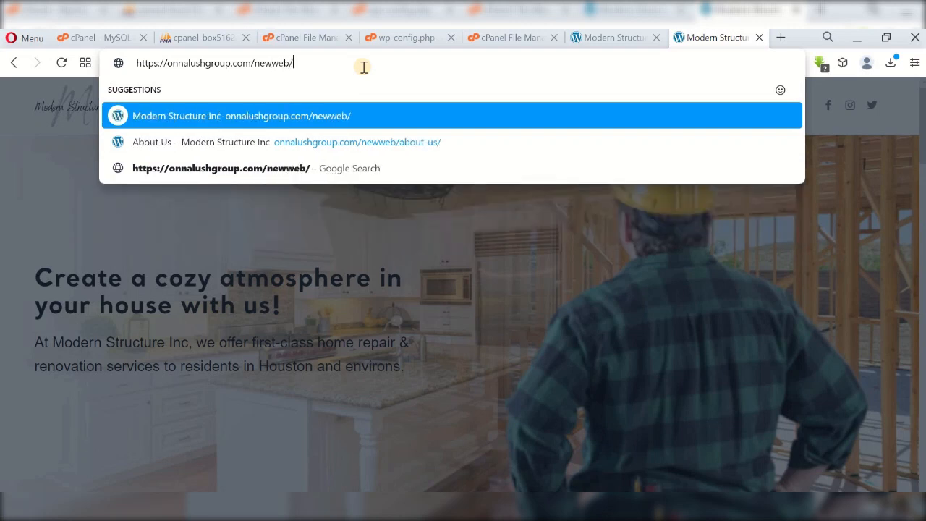
type("wp-admin")
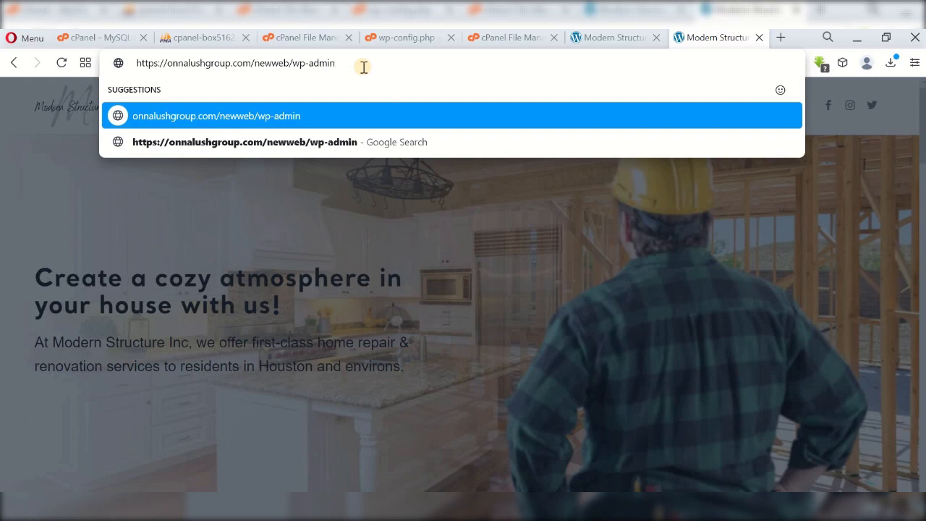
key("Return")
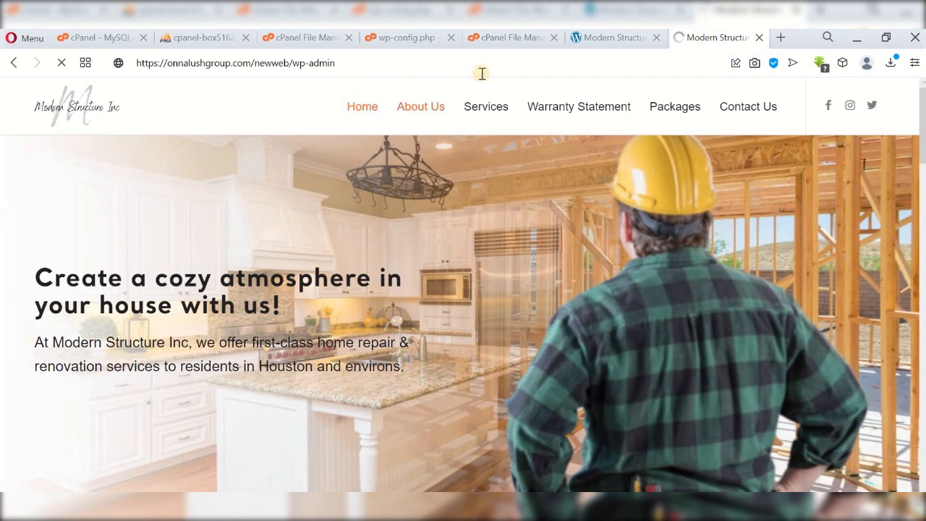
Log in to the newweb WordPress dashboard as admin with the account password.
mouse_move(486, 106)
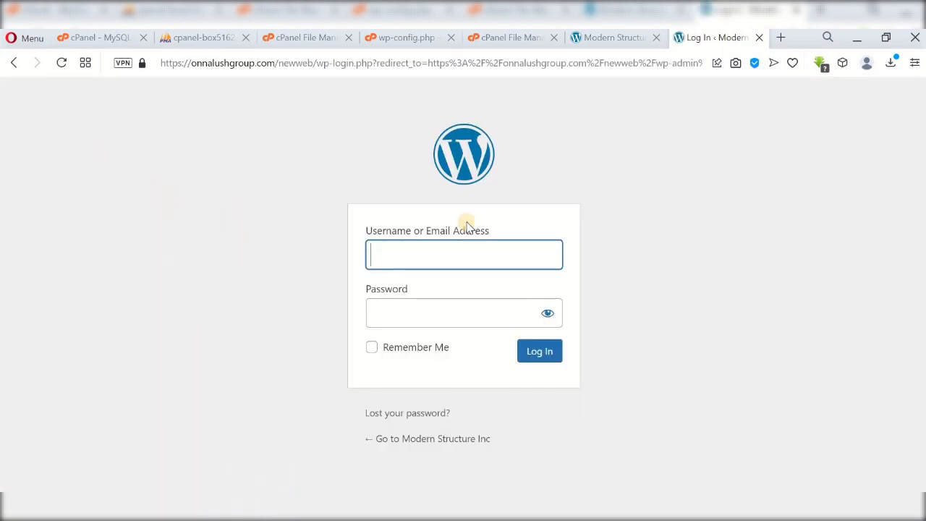
left_click(534, 352)
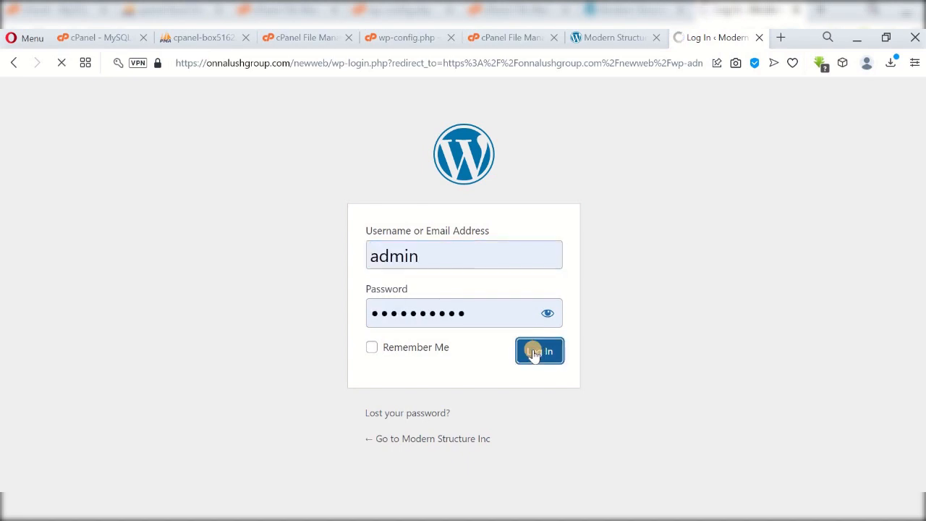
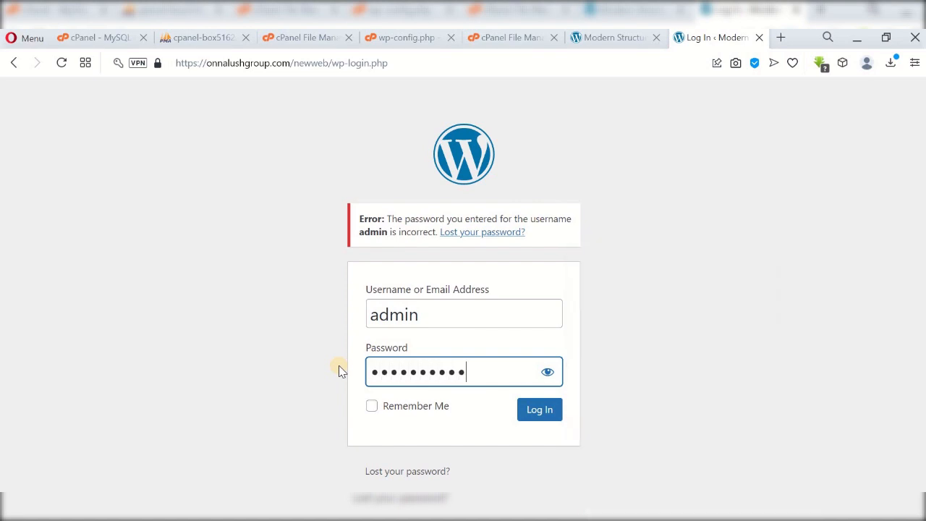
left_click(541, 410)
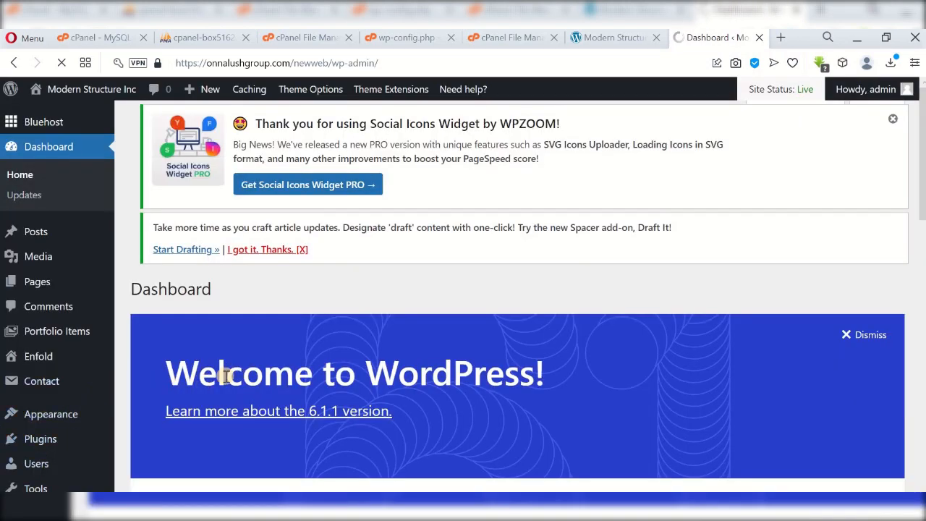
Set the WordPress permalink structure to Plain and save the permalink settings.
scroll(224, 371, "down", 4)
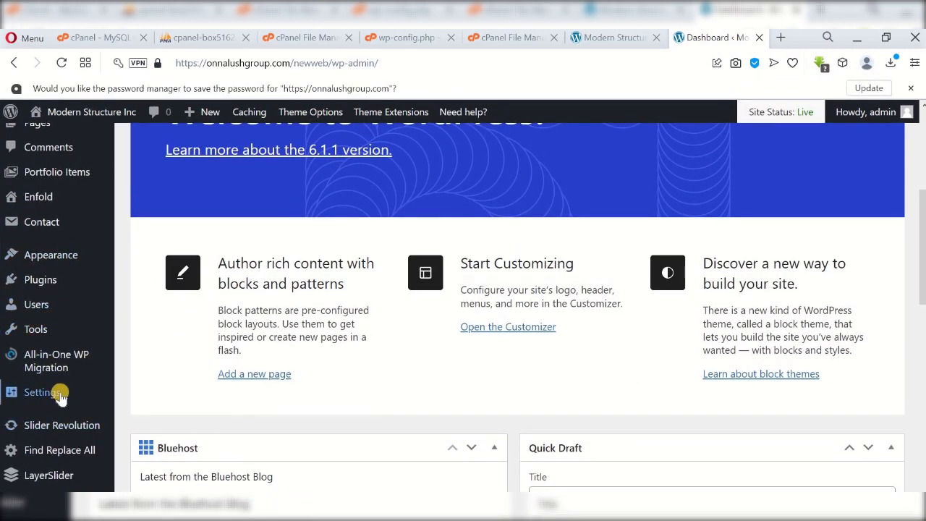
mouse_move(64, 392)
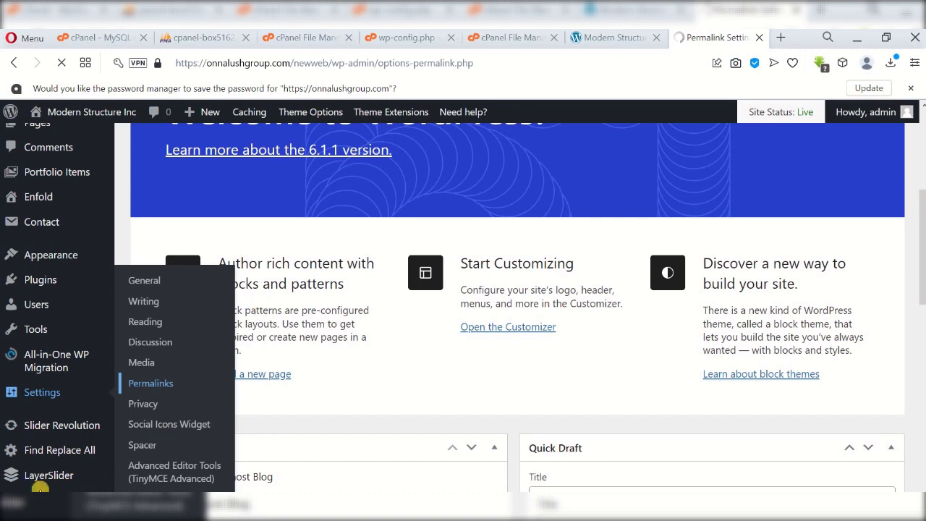
scroll(388, 300, "down", 3)
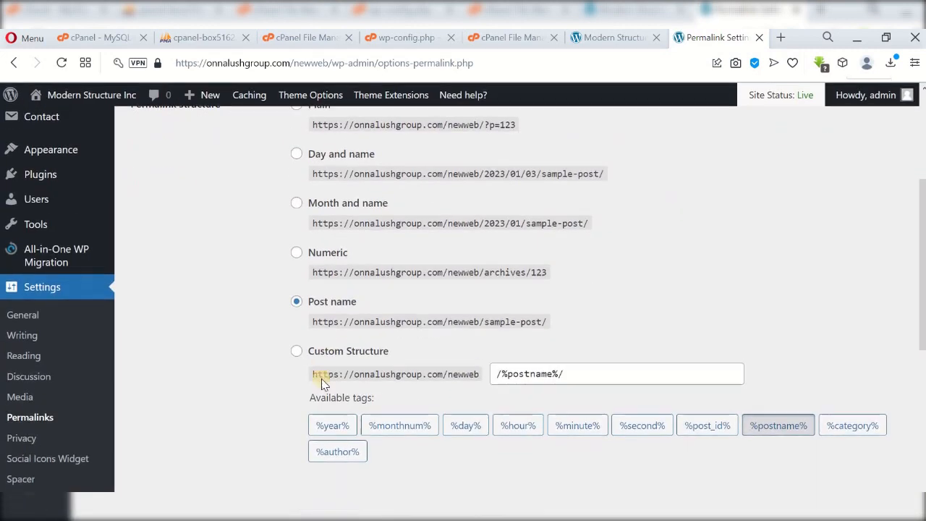
scroll(329, 340, "up", 2)
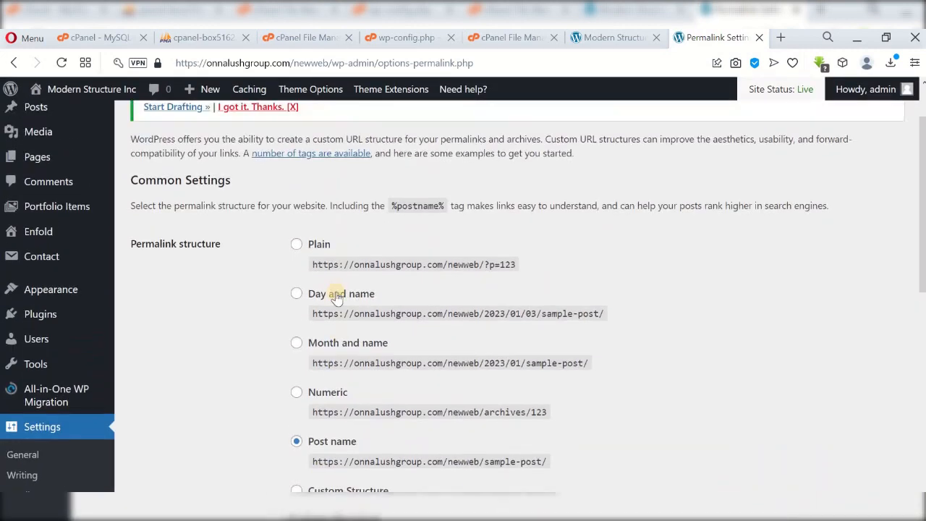
left_click(297, 246)
scroll(244, 379, "down", 7)
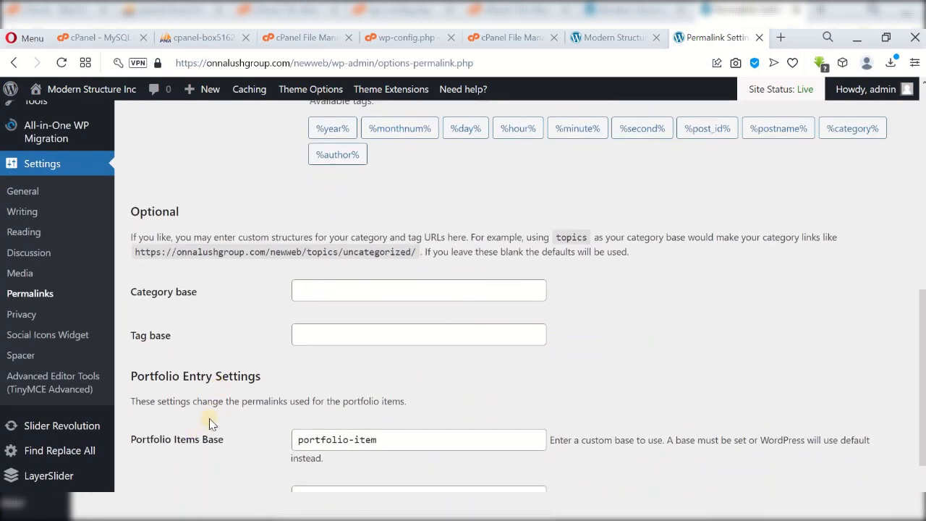
left_click(175, 444)
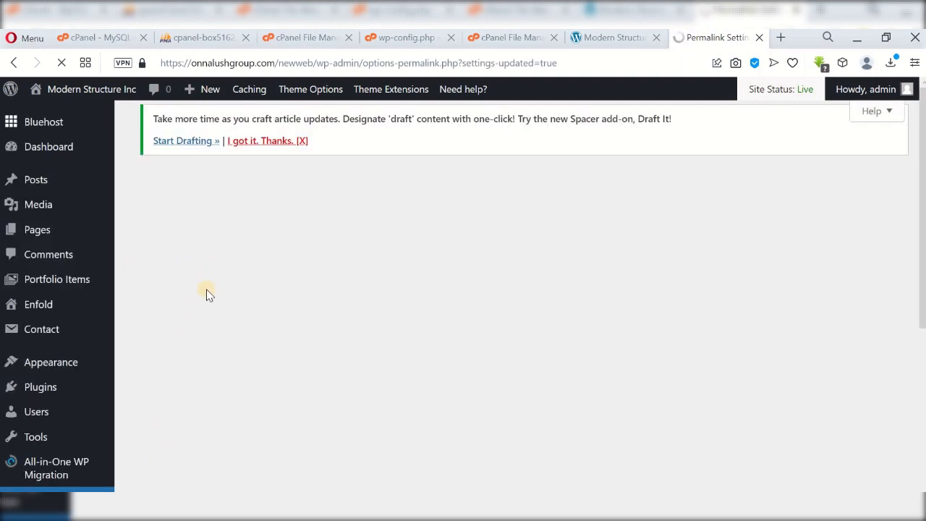
Open the public newweb site from the WordPress dashboard's Visit Site link.
mouse_move(79, 94)
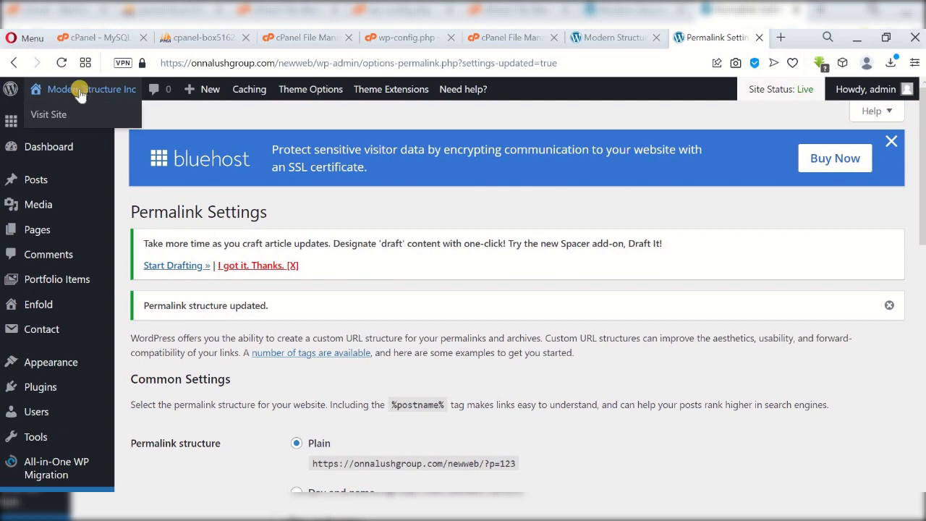
right_click(44, 118)
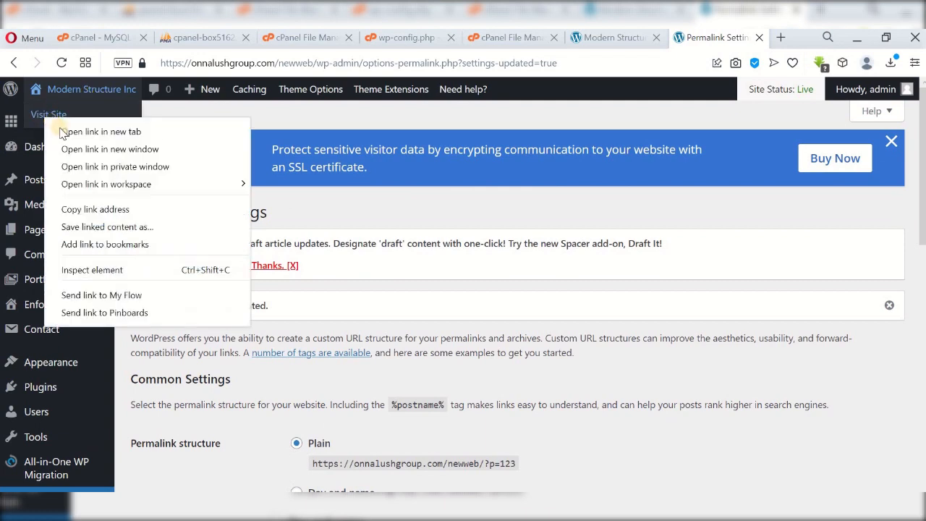
left_click(63, 132)
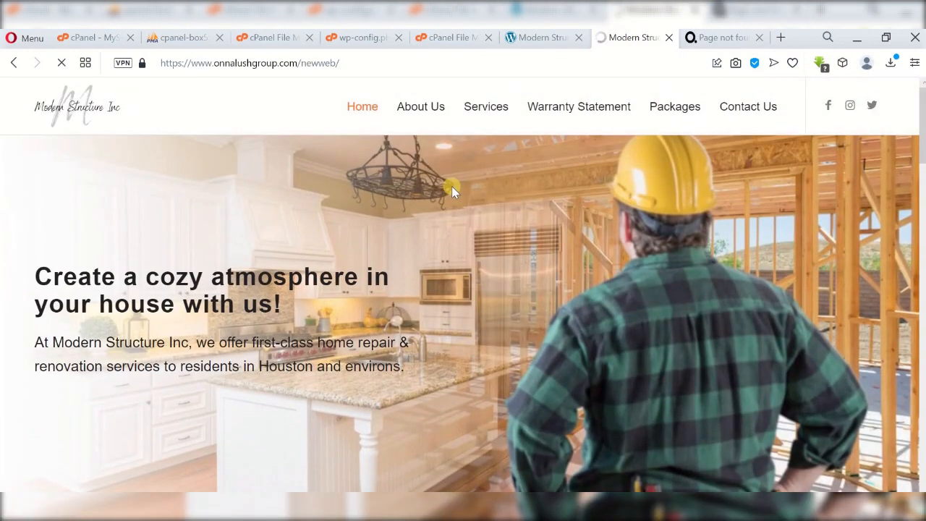
Open the About Us page in a new tab and close the "Page not found" tab.
right_click(424, 109)
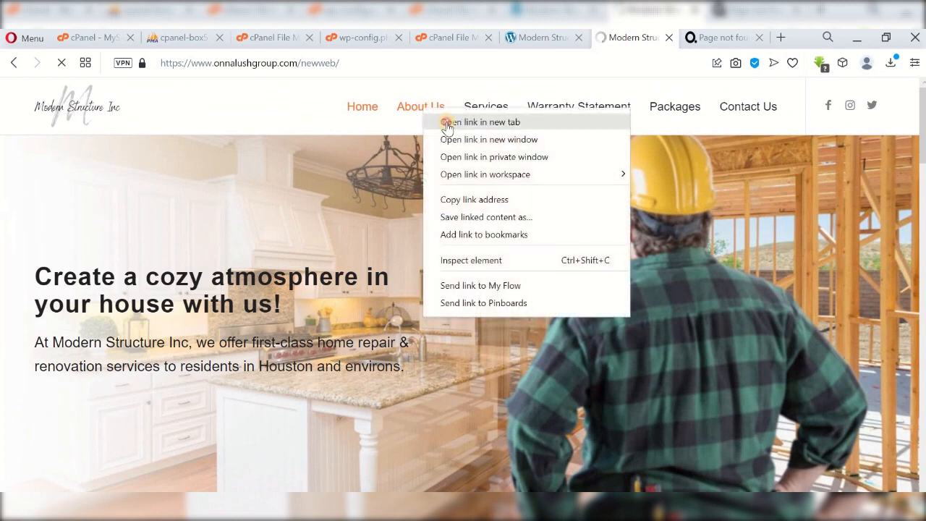
left_click(447, 123)
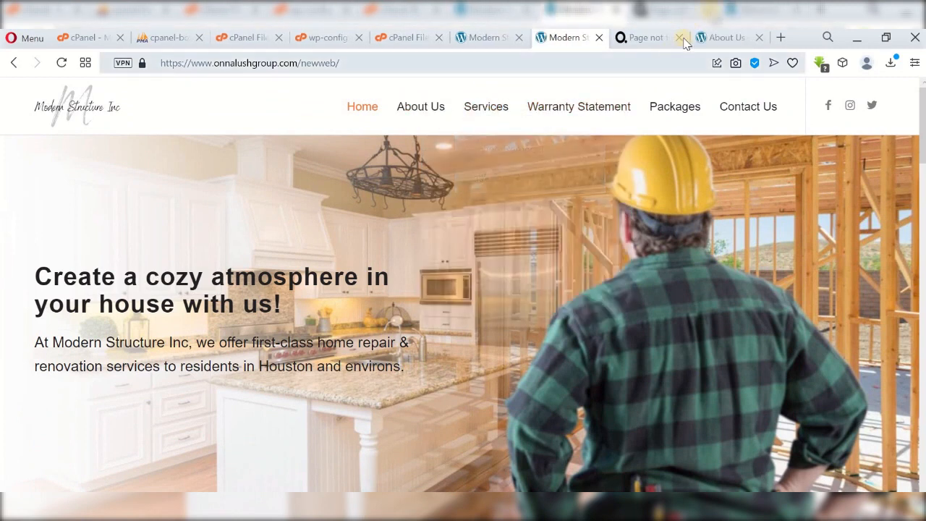
left_click(679, 37)
Open the Kitchen Remodel and Contact Us pages from the site navigation in new tabs.
right_click(488, 102)
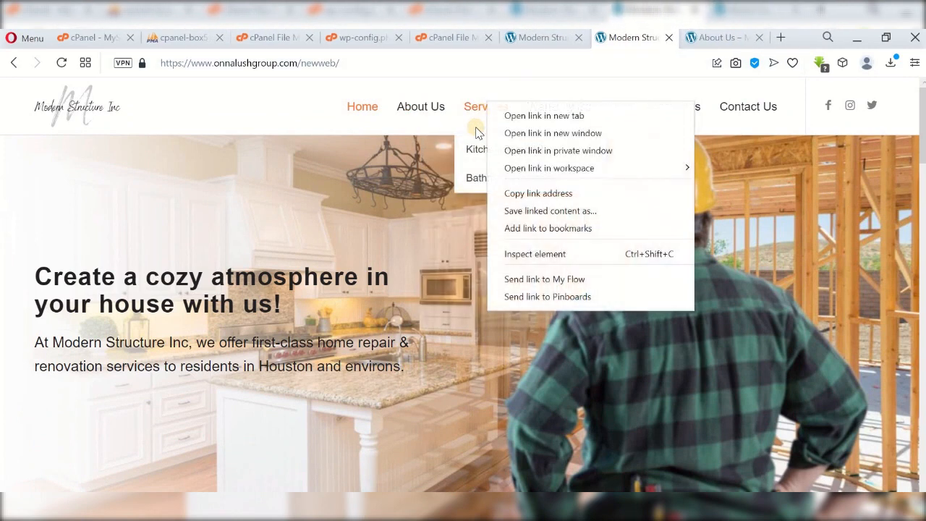
right_click(472, 156)
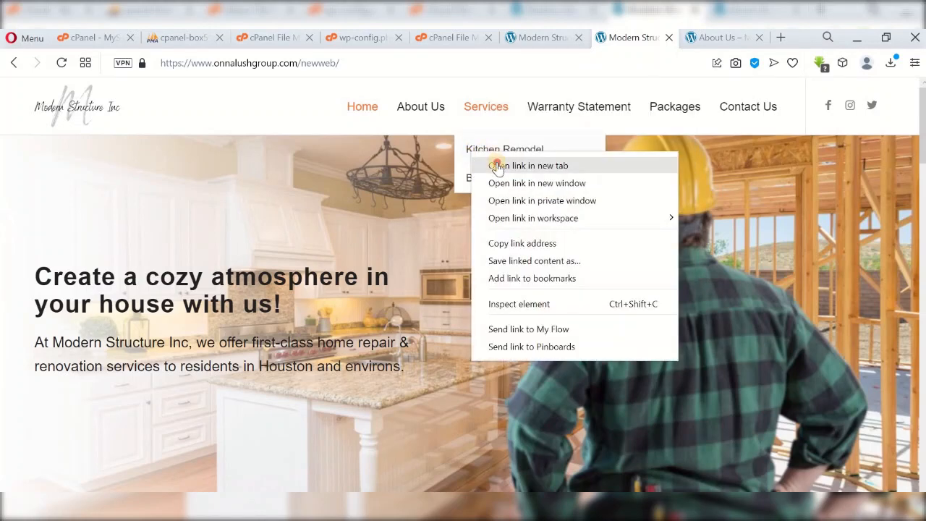
left_click(496, 165)
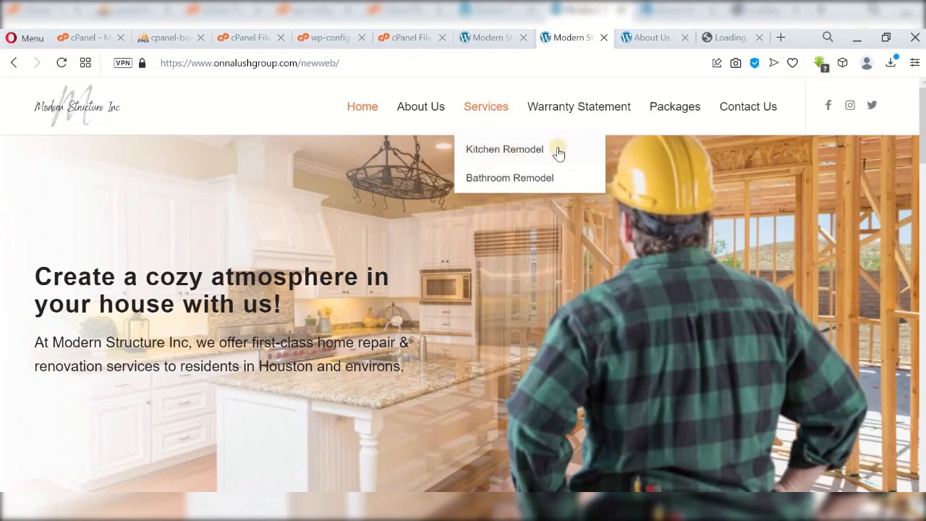
right_click(741, 108)
left_click(675, 118)
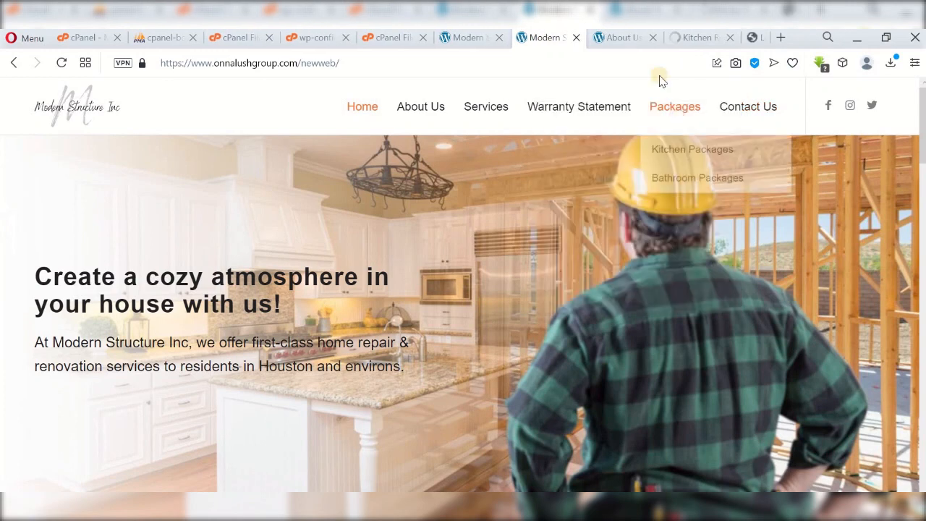
Examine the addresses and content of the About Us, Kitchen Remodel and Contact Us pages, including the contact form.
left_click(585, 37)
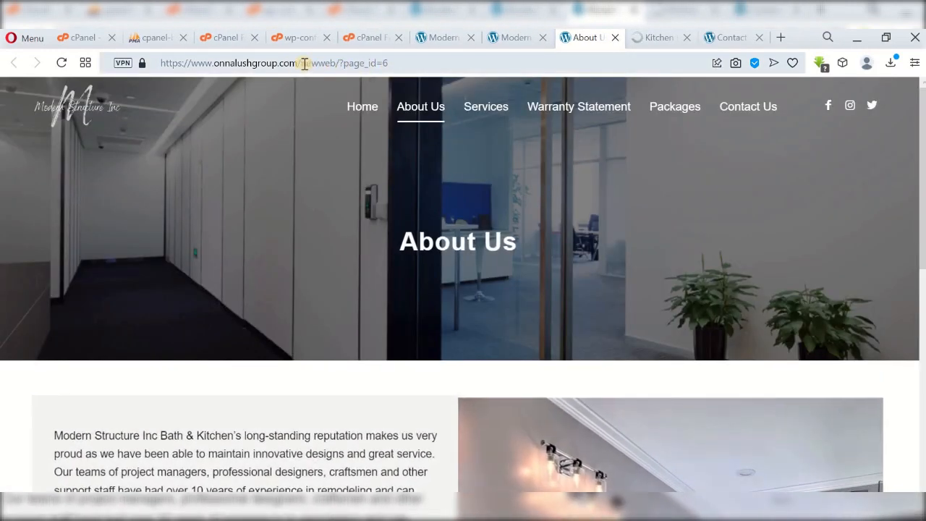
left_click(655, 38)
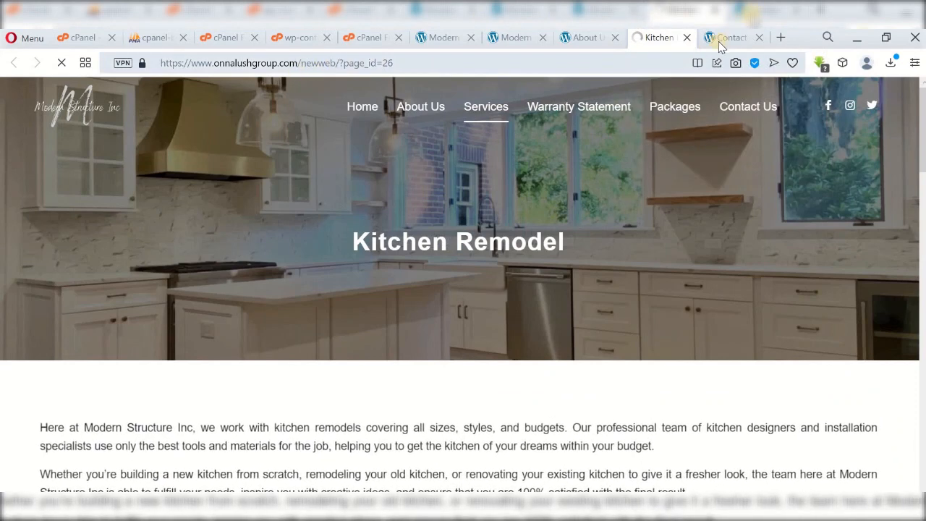
left_click(713, 37)
scroll(385, 401, "down", 10)
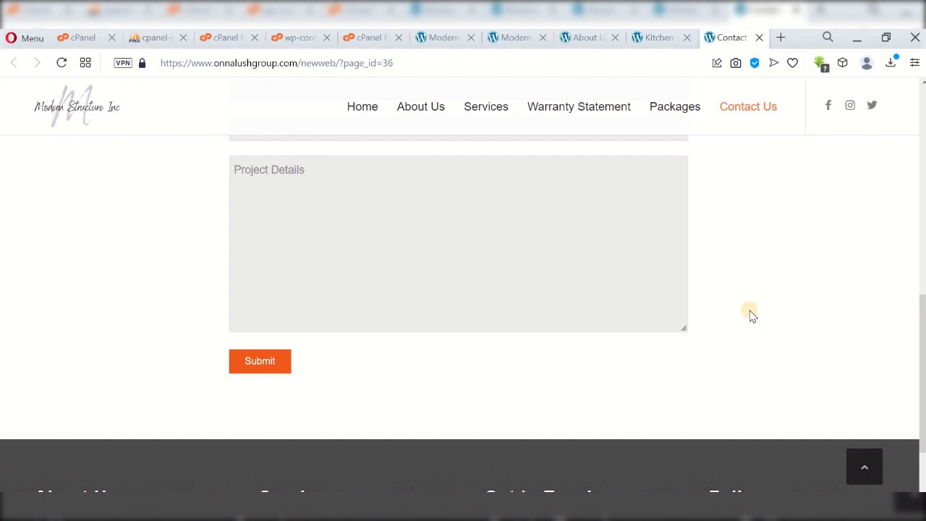
scroll(750, 315, "up", 1)
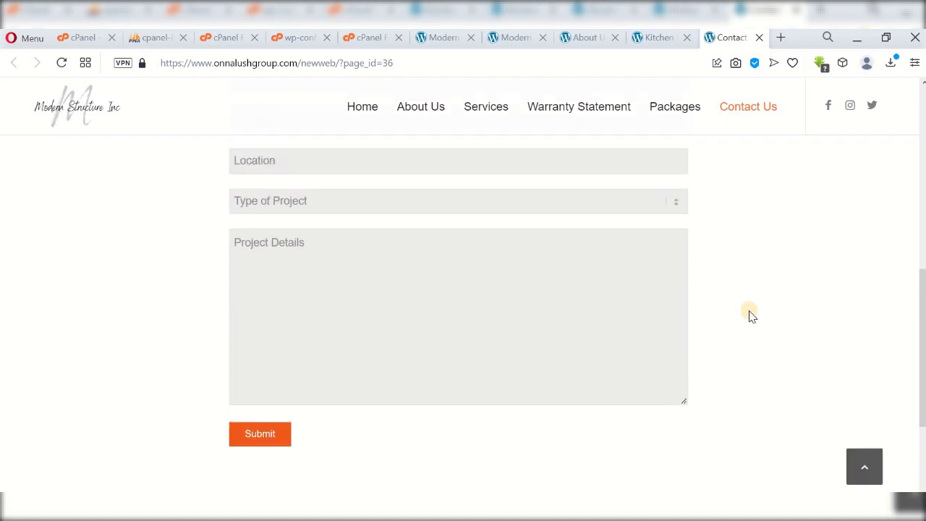
scroll(750, 314, "up", 2)
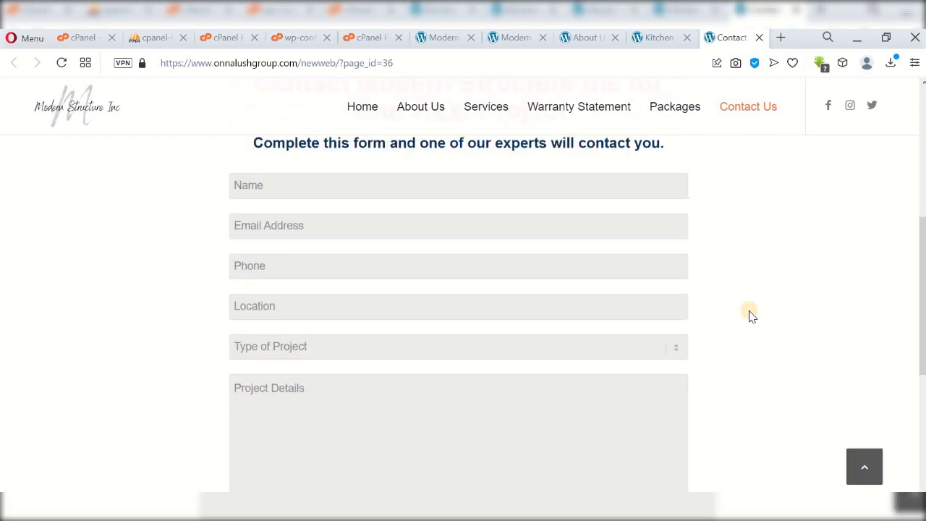
scroll(750, 315, "up", 5)
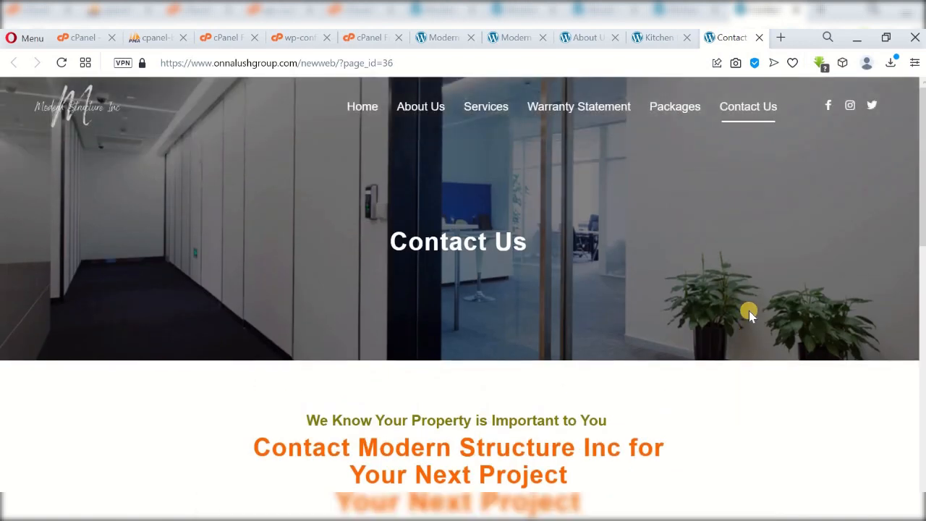
scroll(749, 311, "down", 1)
scroll(750, 315, "down", 5)
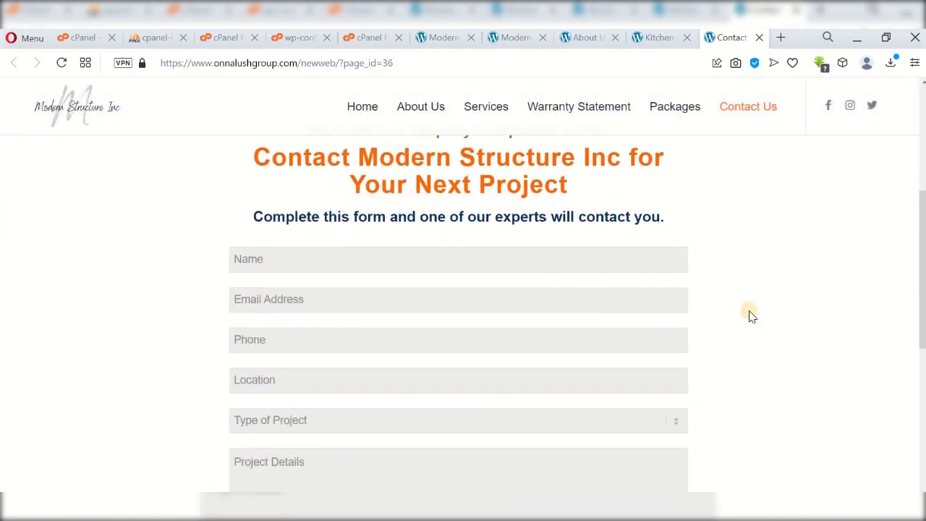